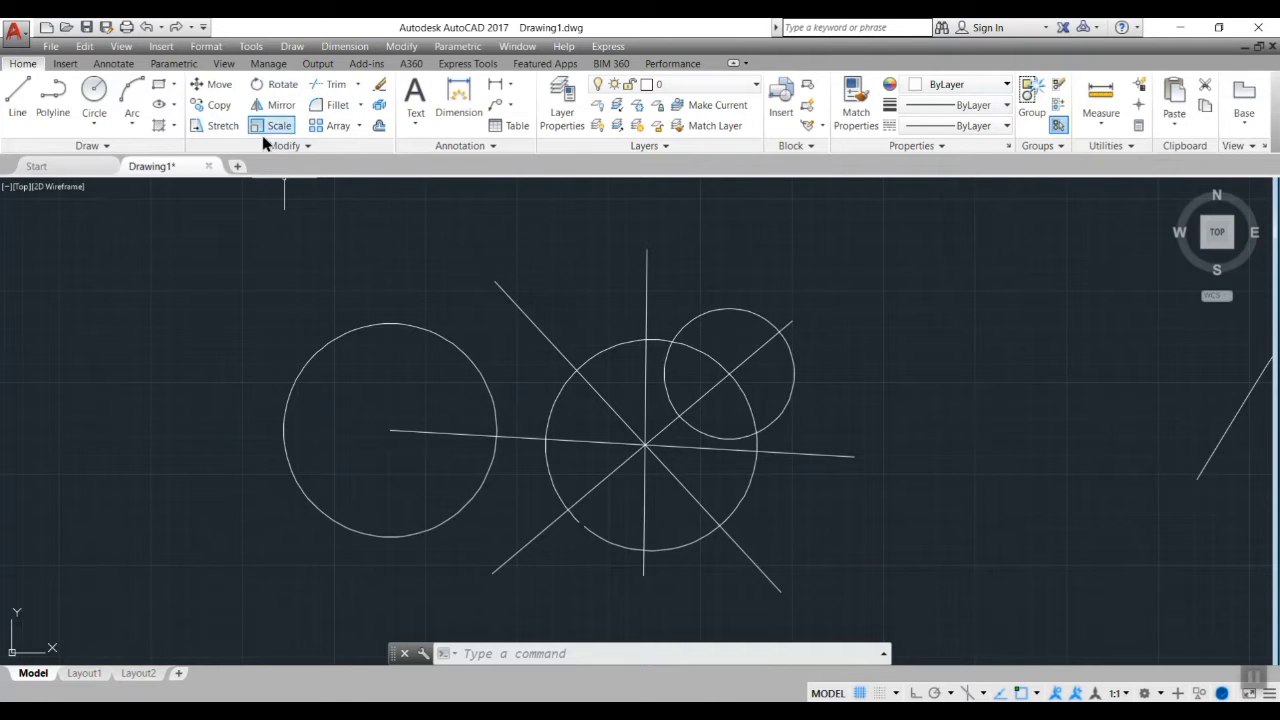
# - Start Trim from the Modify panel, using all objects as cutting edges
pyautogui.click(318, 86)
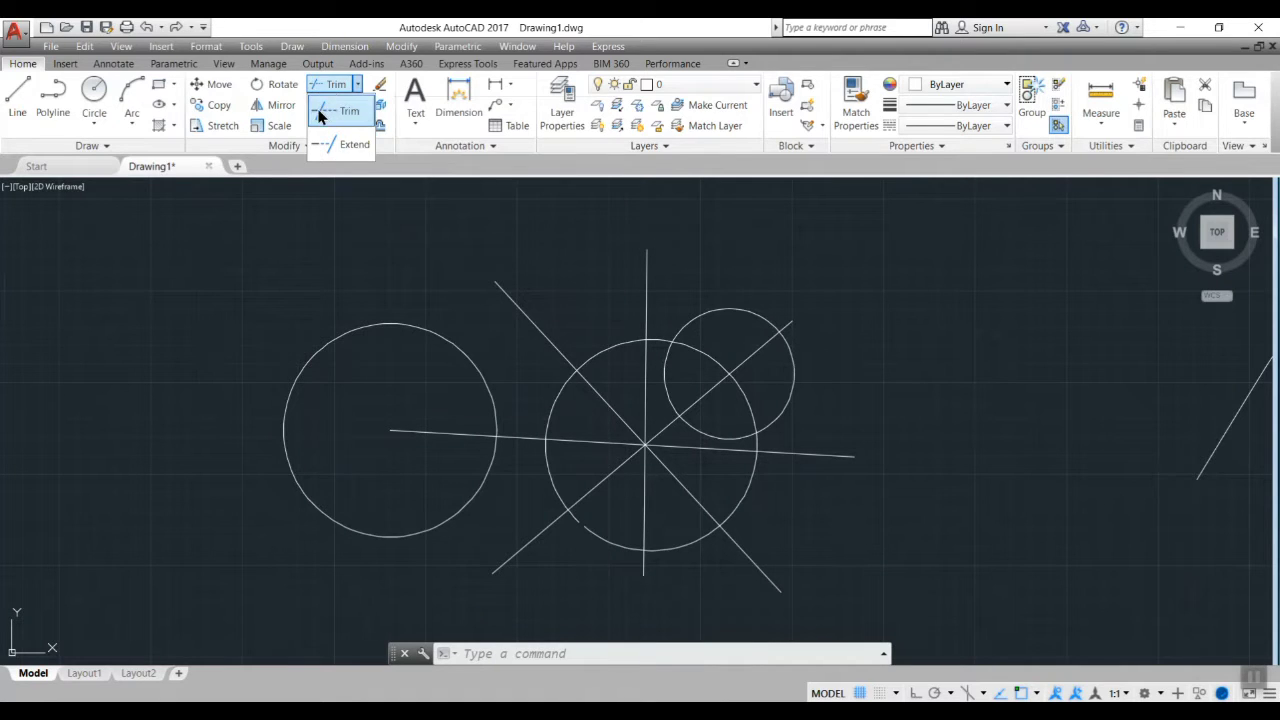
pyautogui.click(318, 116)
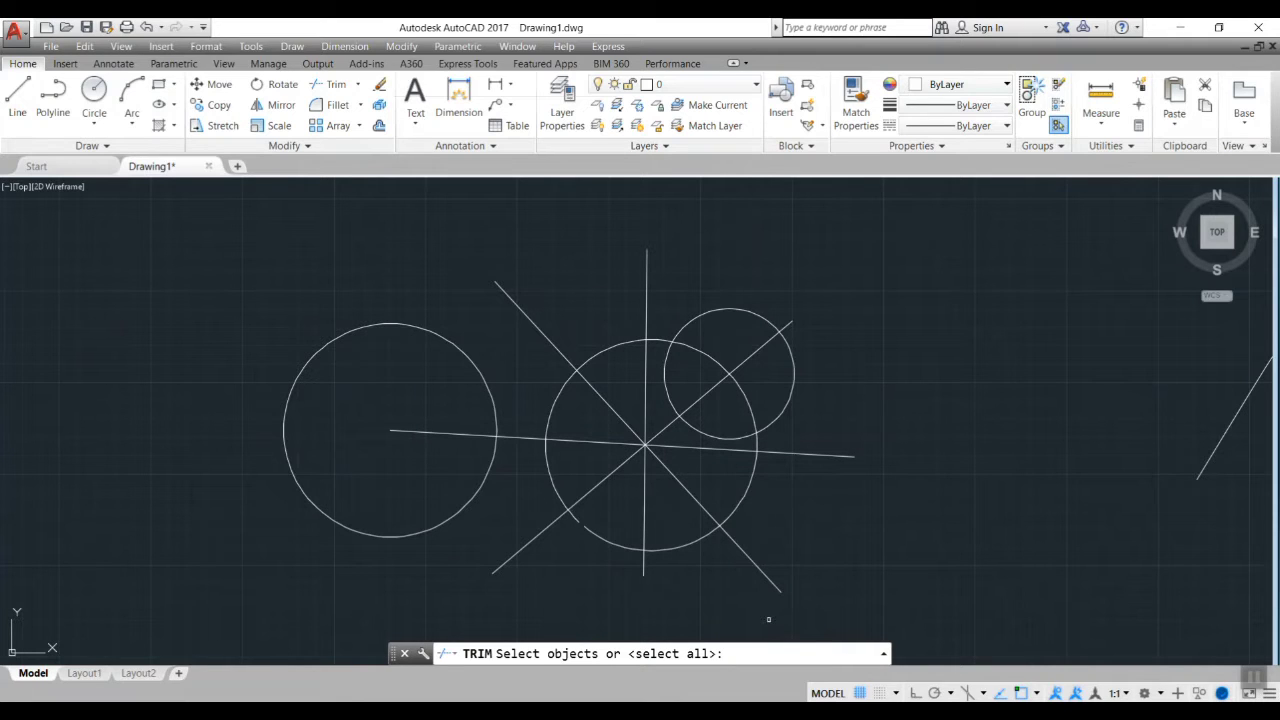
pyautogui.press('Return')
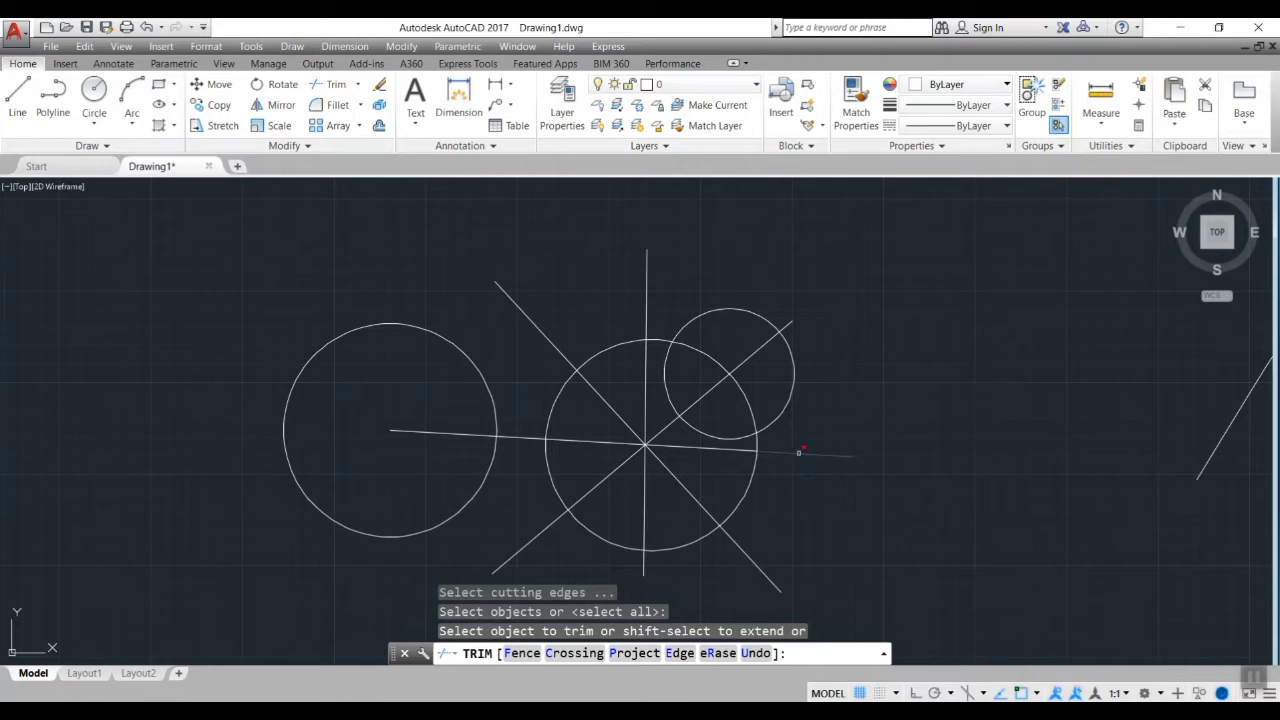
# - Trim the line ends past the big circle and the horizontal line inside the left circle
pyautogui.click(798, 452)
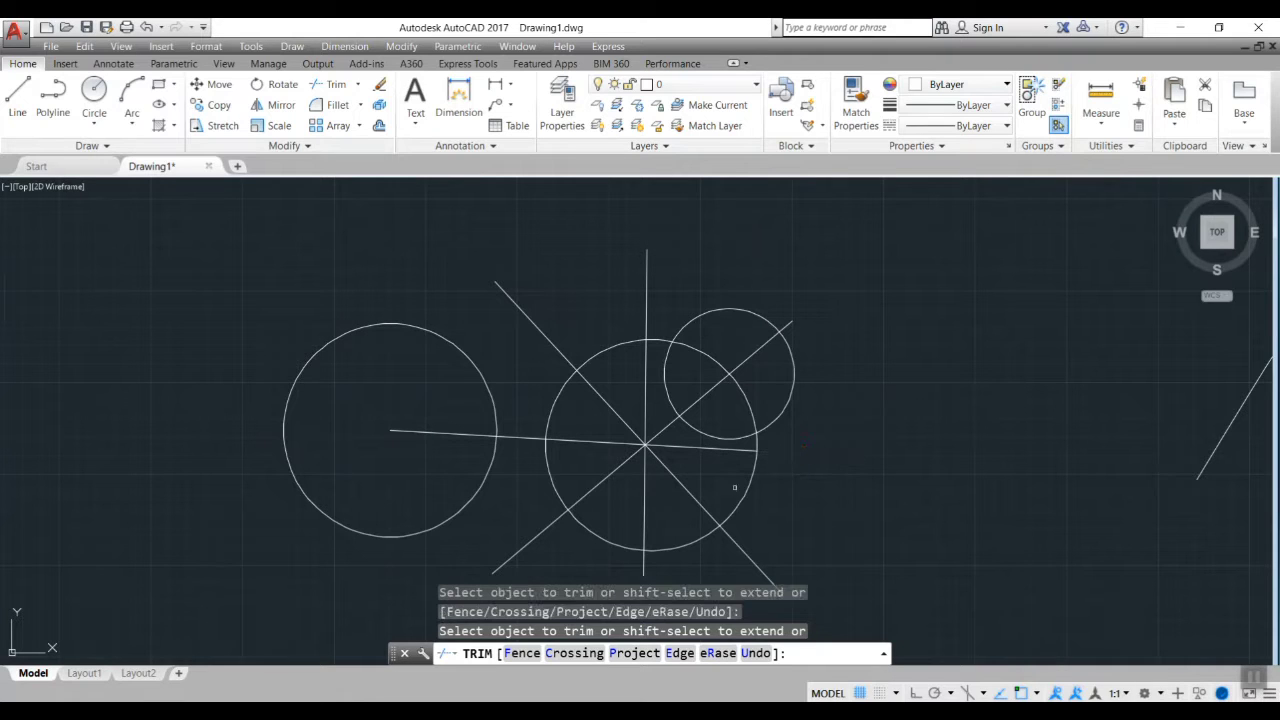
pyautogui.click(647, 262)
pyautogui.click(514, 302)
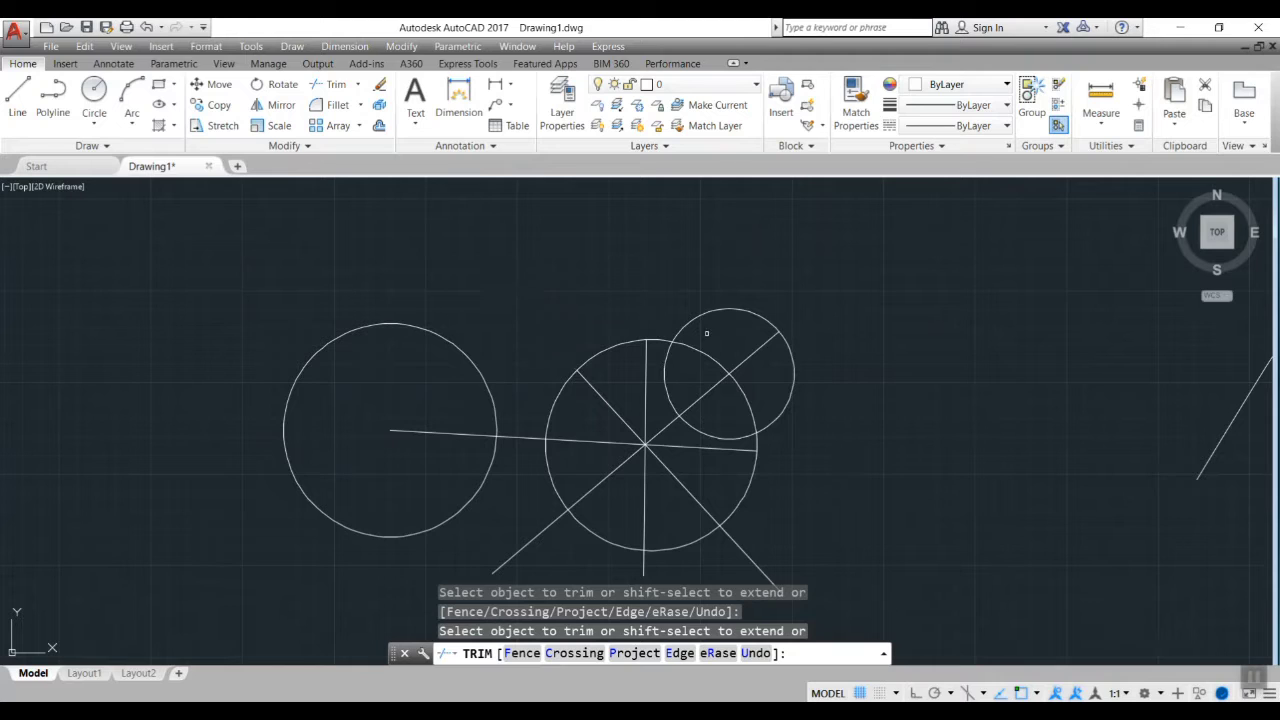
pyautogui.click(422, 434)
pyautogui.click(556, 517)
pyautogui.press('Escape')
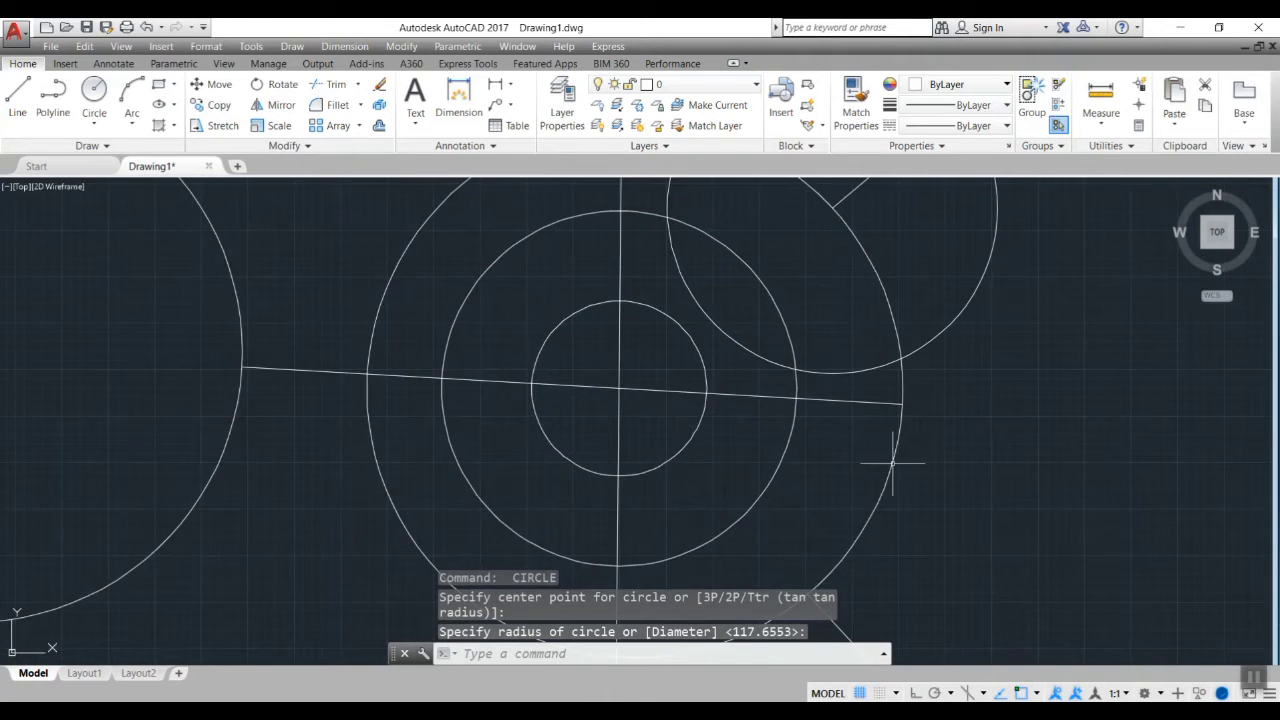
# - Recentre the view and start TR trimming with the small circle as the cutting edge
pyautogui.scroll(-2, 892, 462)
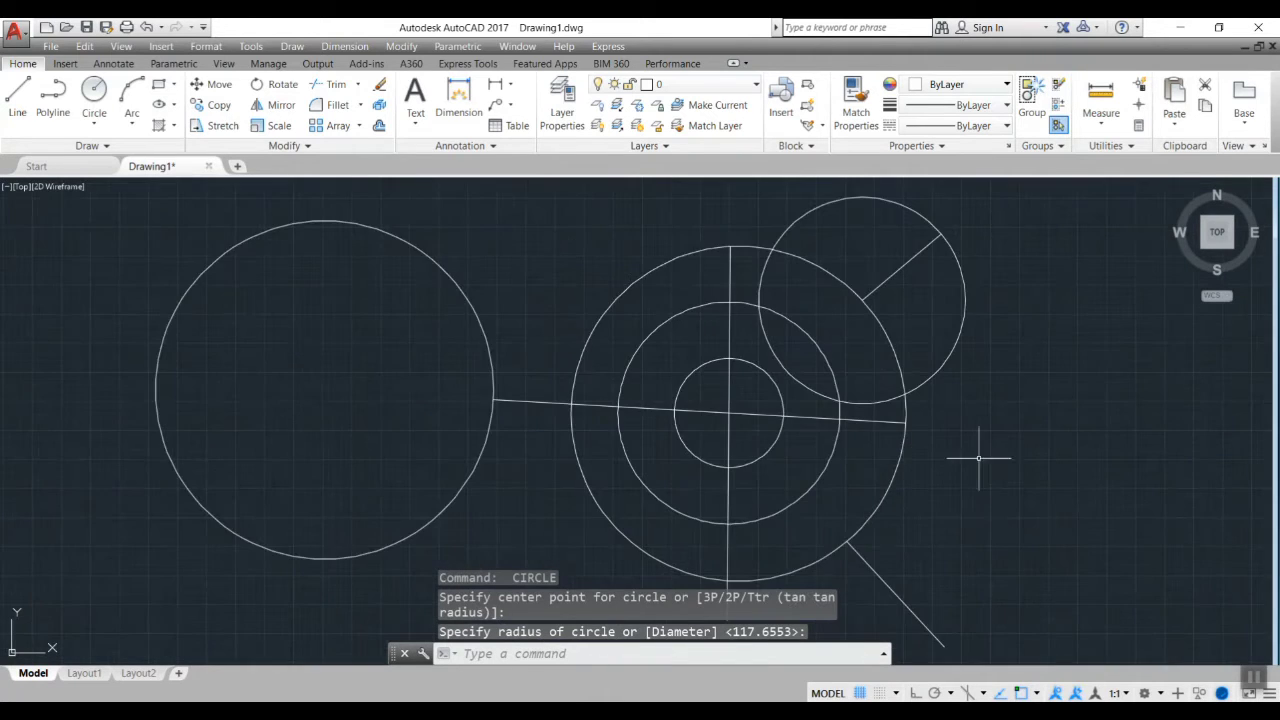
pyautogui.moveTo(986, 449); pyautogui.dragTo(900, 471, button='middle')
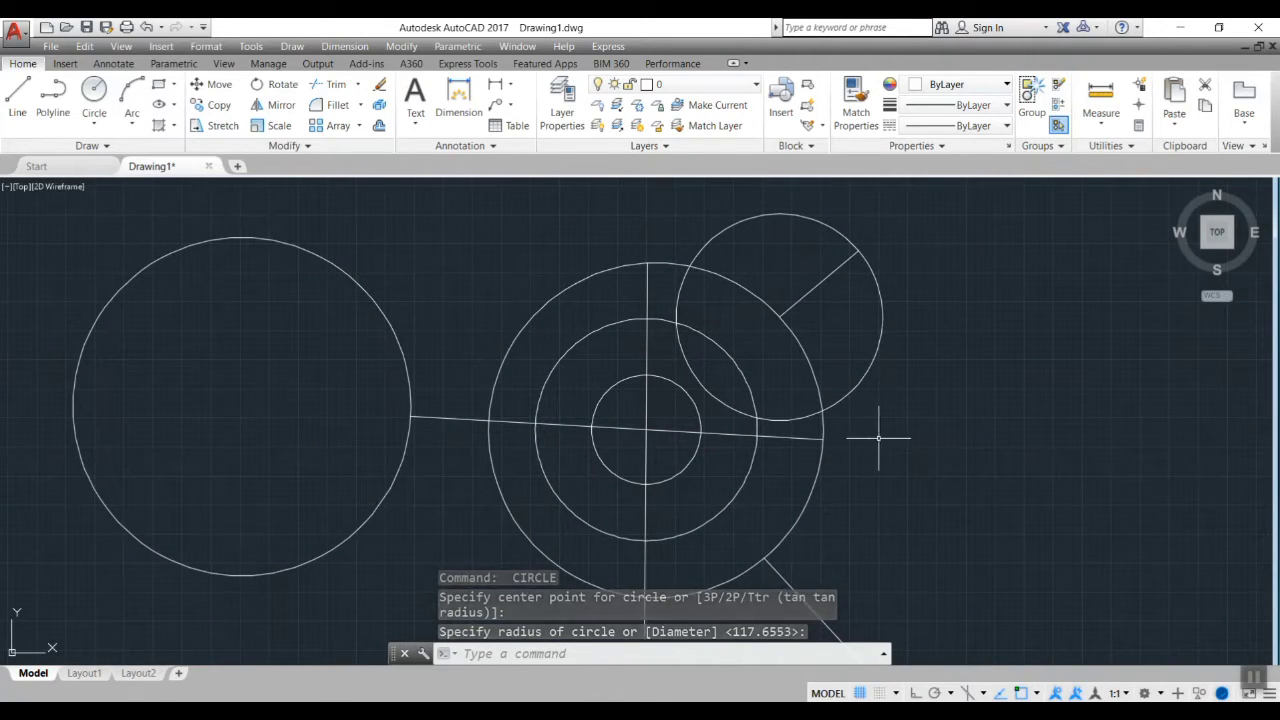
pyautogui.write('TR')
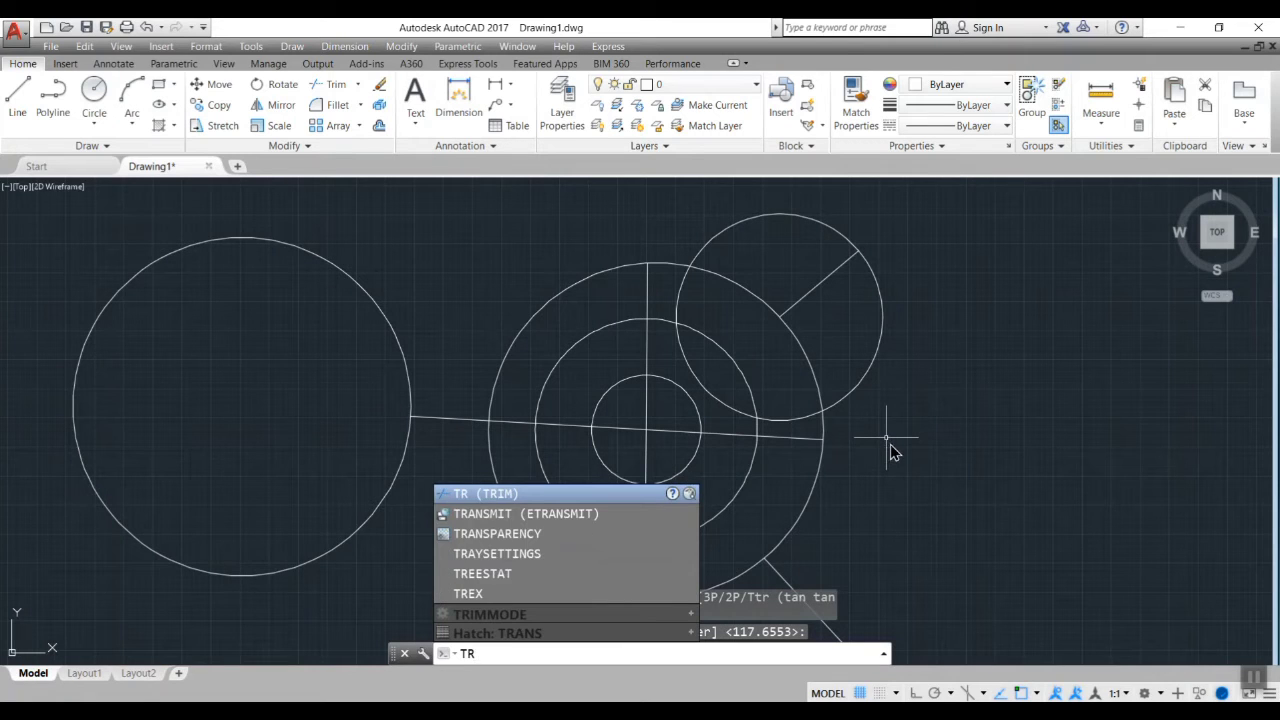
pyautogui.press('Return')
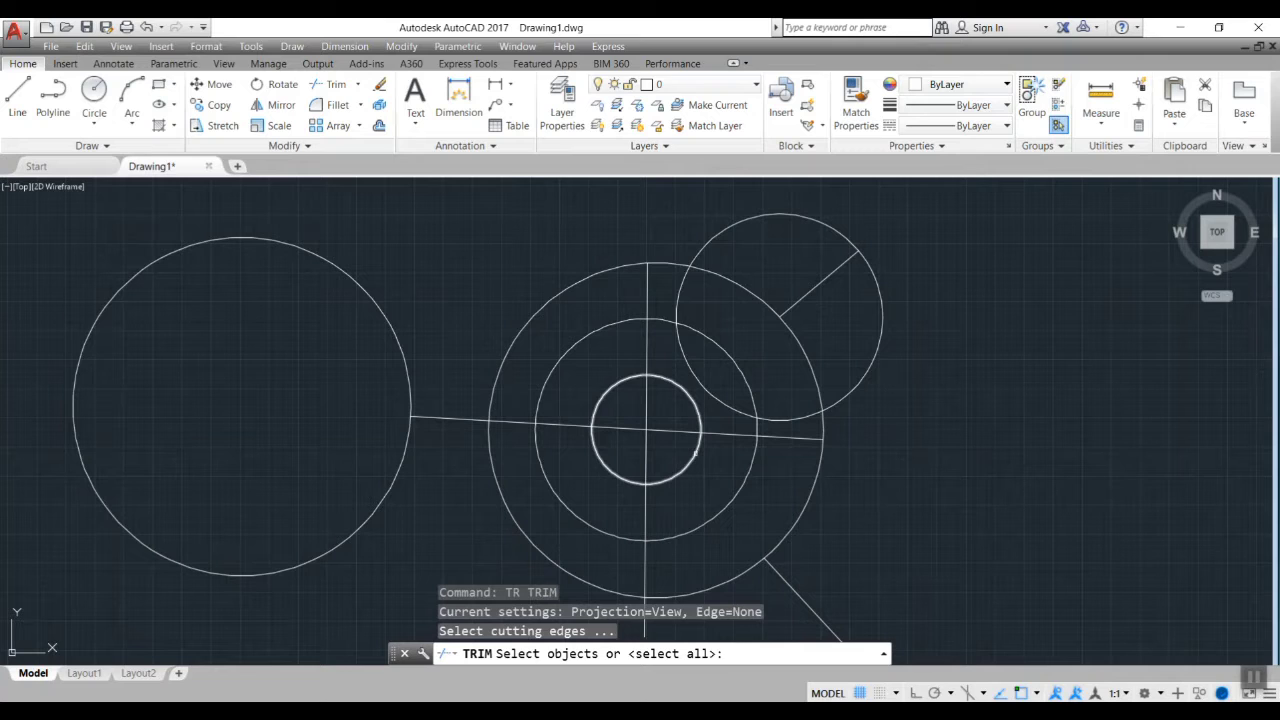
pyautogui.click(696, 453)
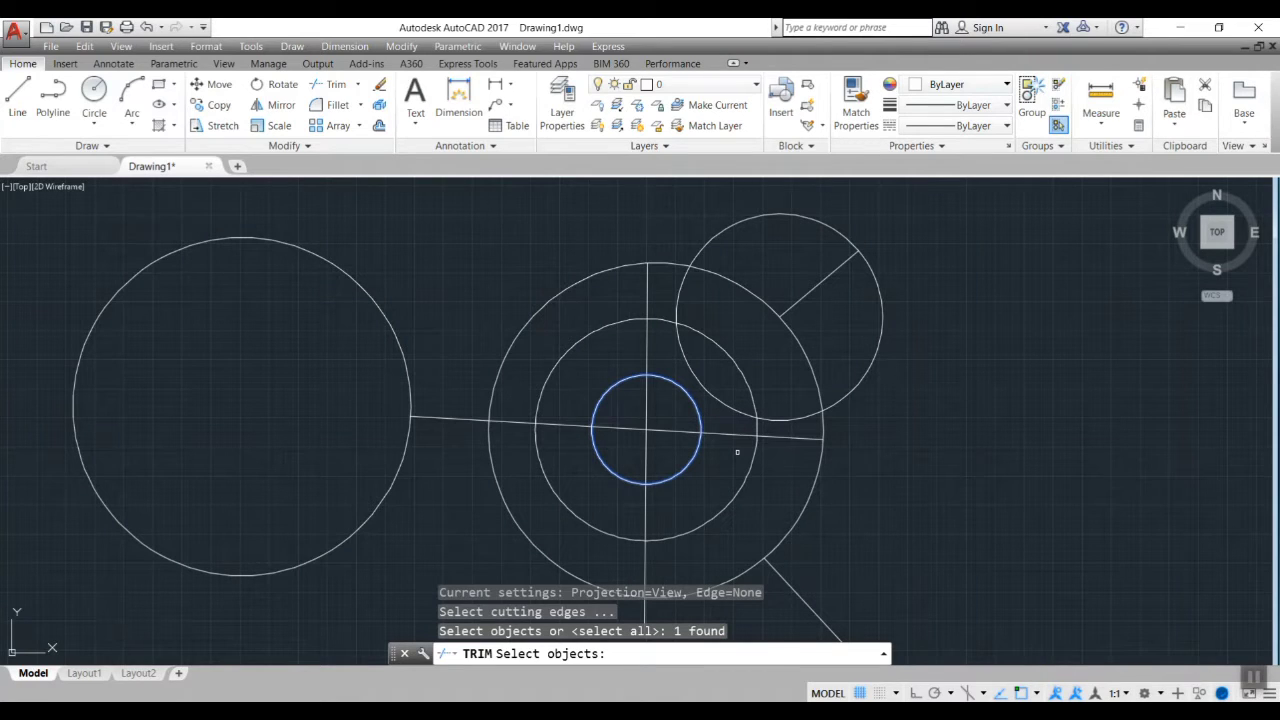
pyautogui.press('Return')
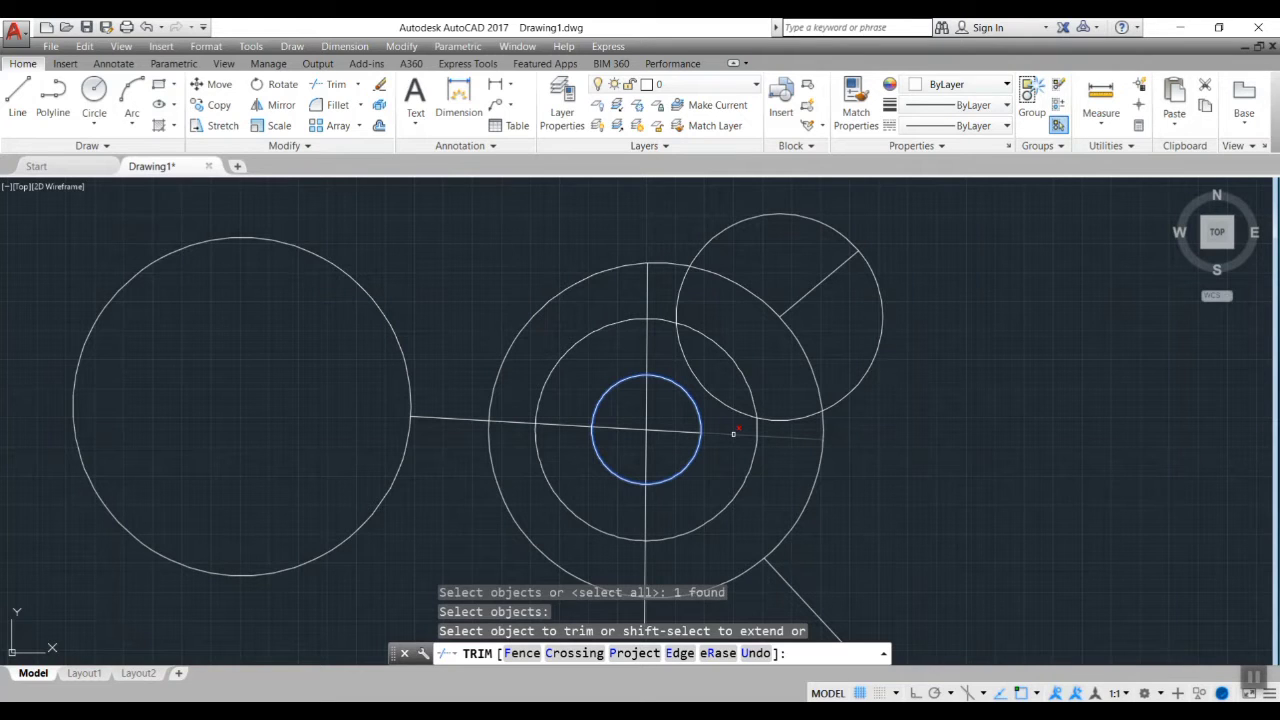
# - Trim the horizontal and vertical lines back to the small circle, then end trimming
pyautogui.click(733, 432)
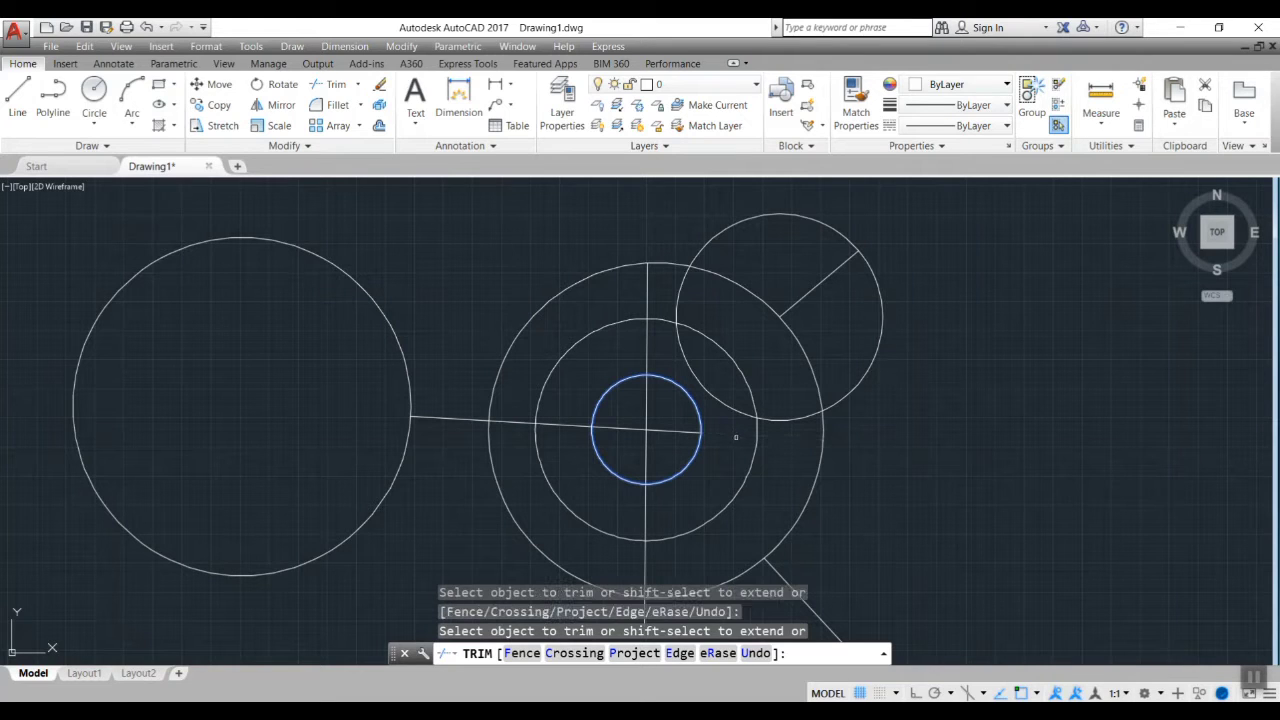
pyautogui.click(566, 425)
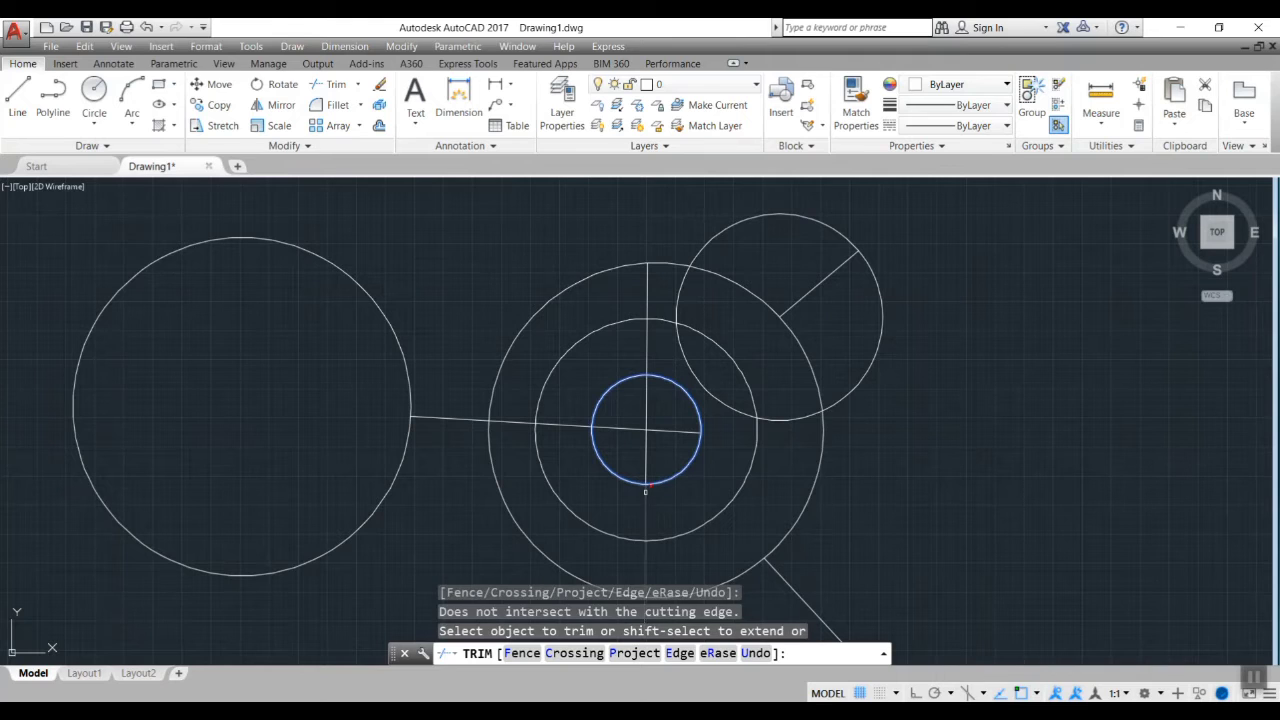
pyautogui.click(646, 343)
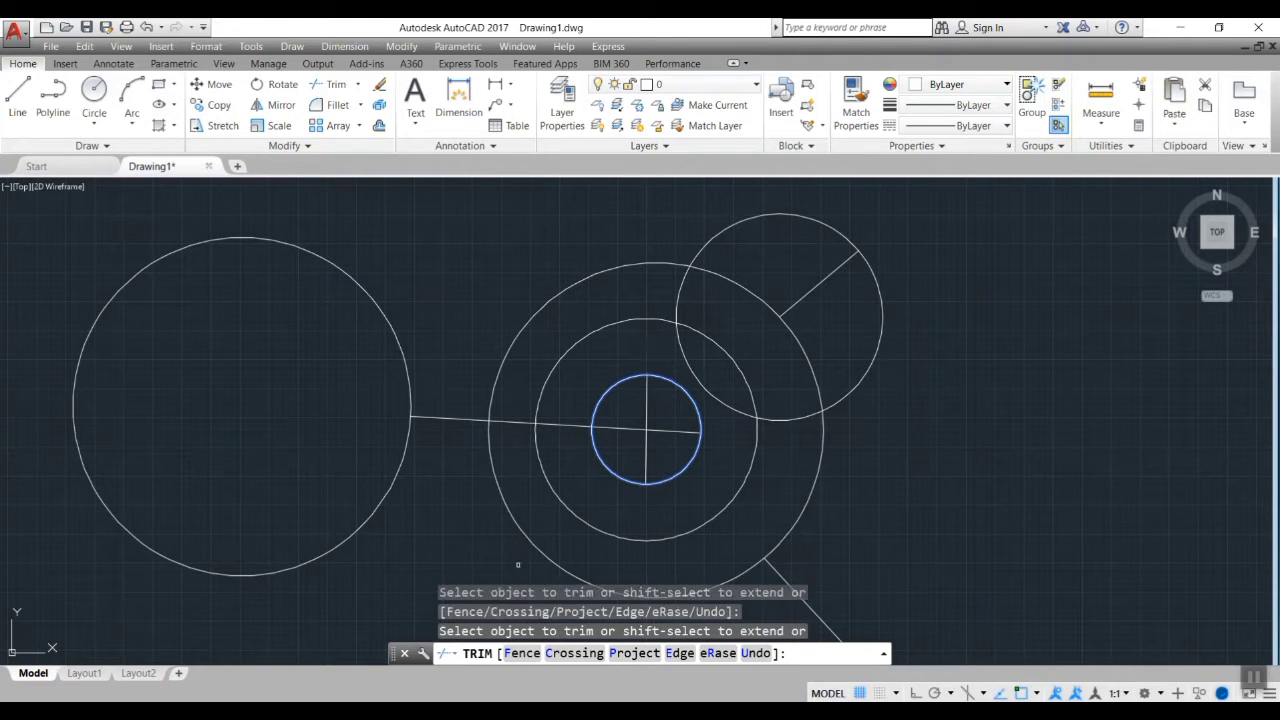
pyautogui.click(646, 450)
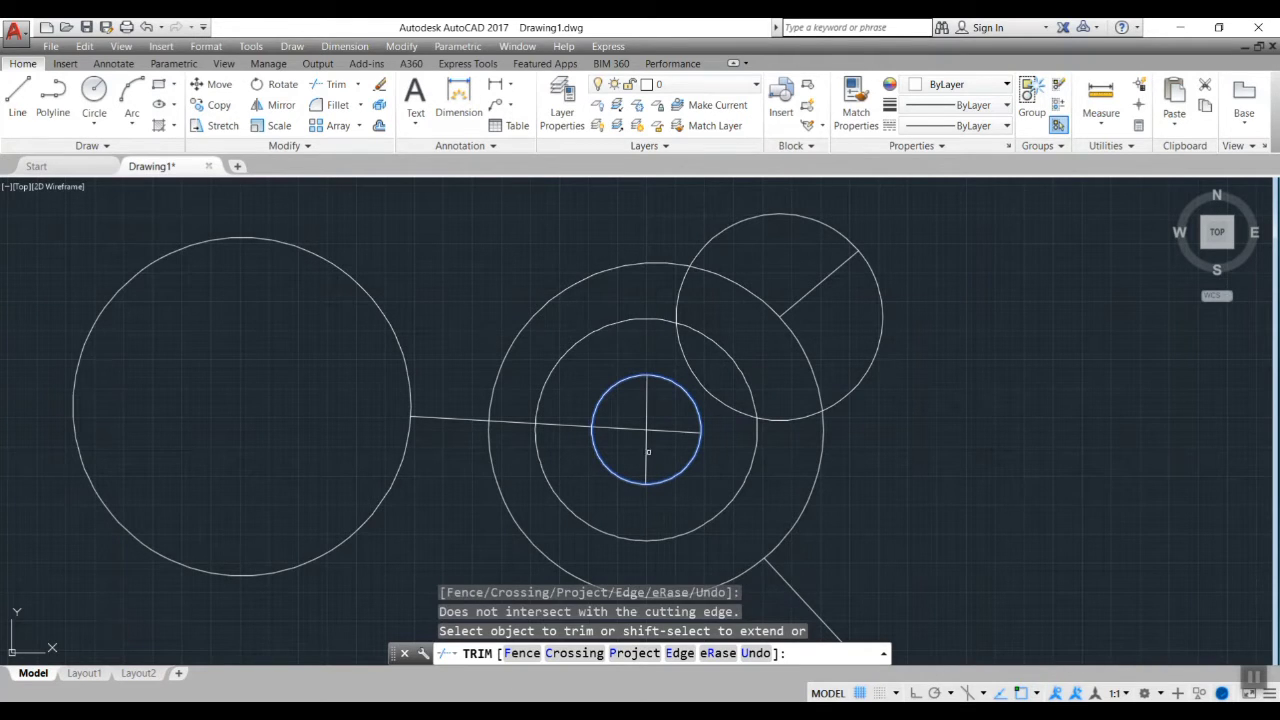
pyautogui.scroll(4, 622, 429)
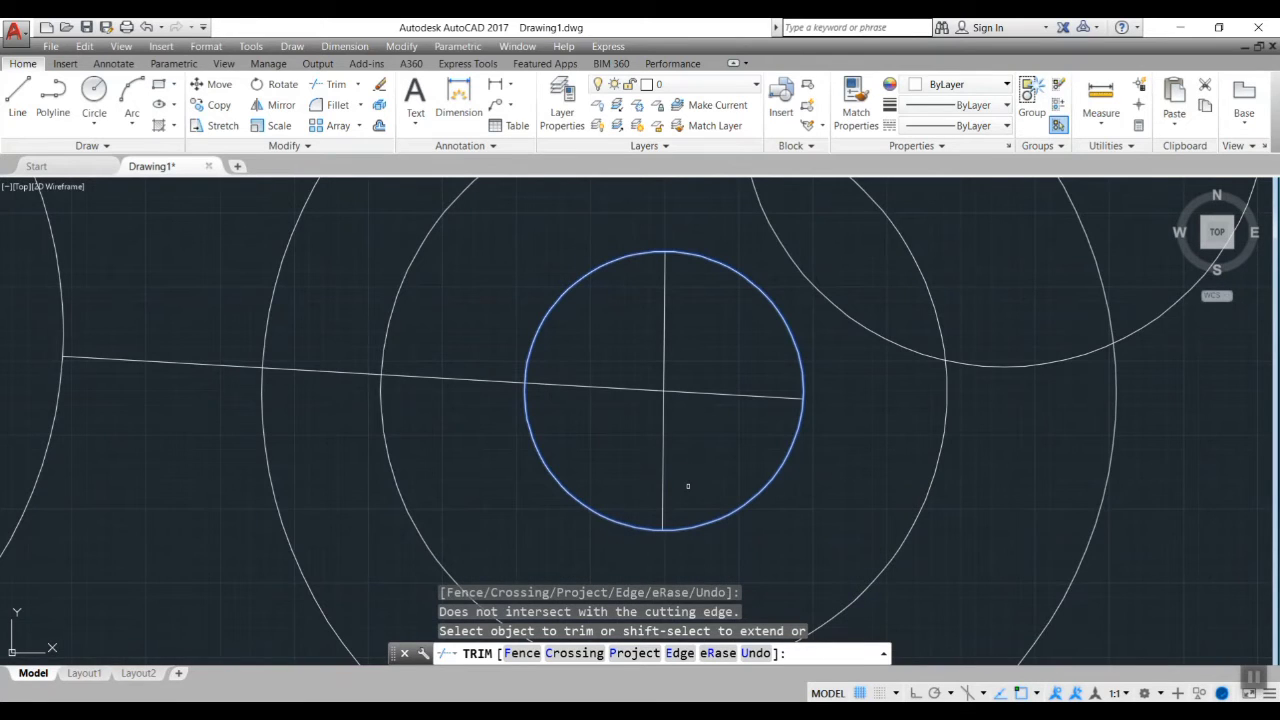
pyautogui.press('Escape')
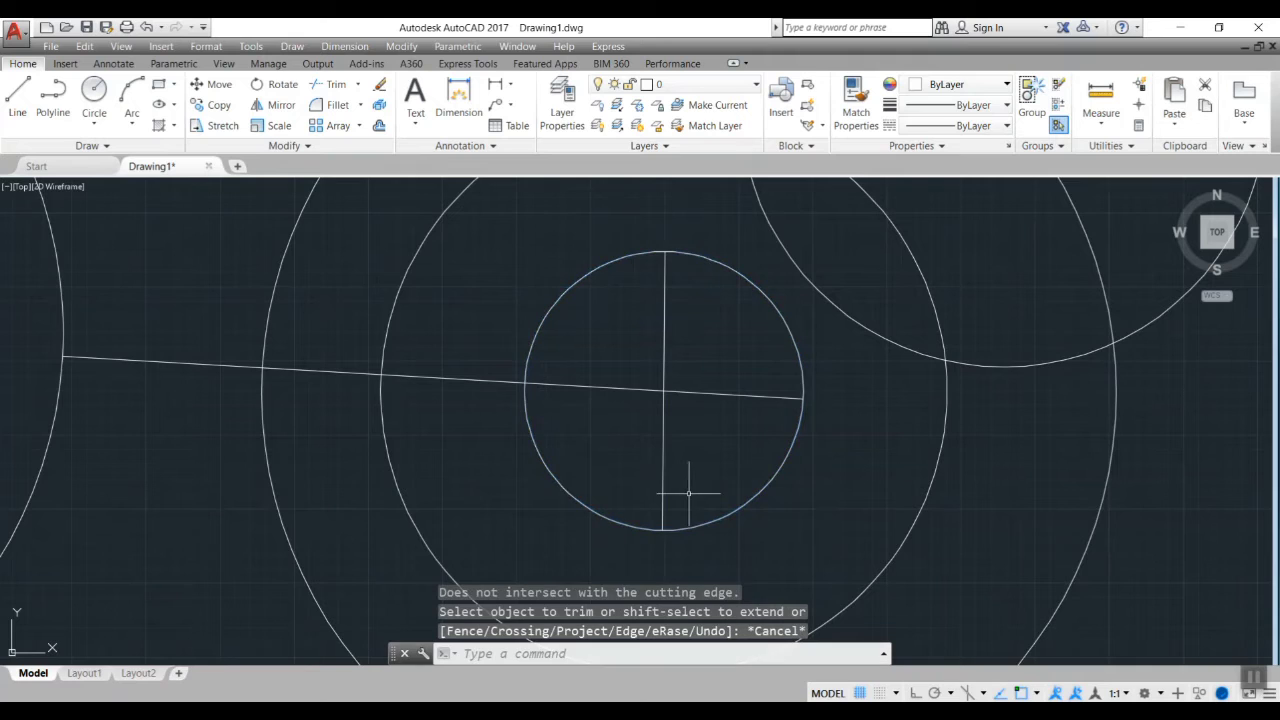
pyautogui.scroll(-4, 687, 492)
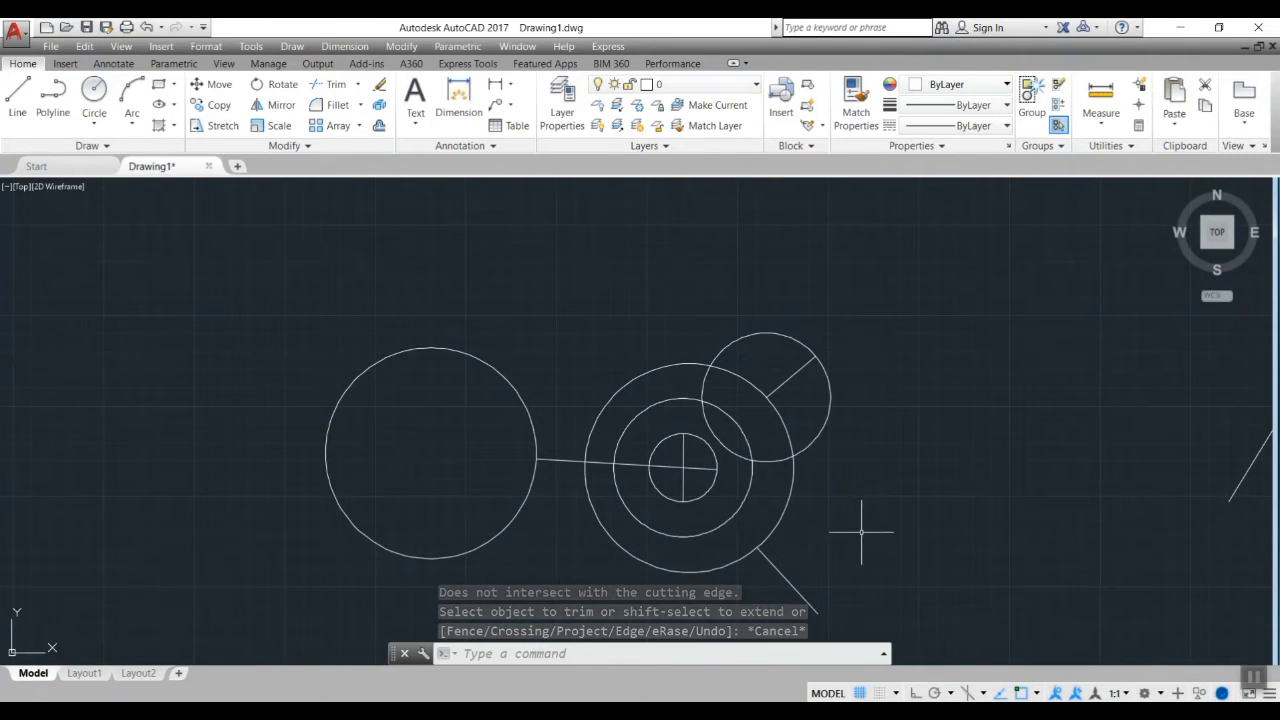
# - Start trimming with all objects as cutting edges
pyautogui.moveTo(885, 521); pyautogui.dragTo(775, 494, button='middle')
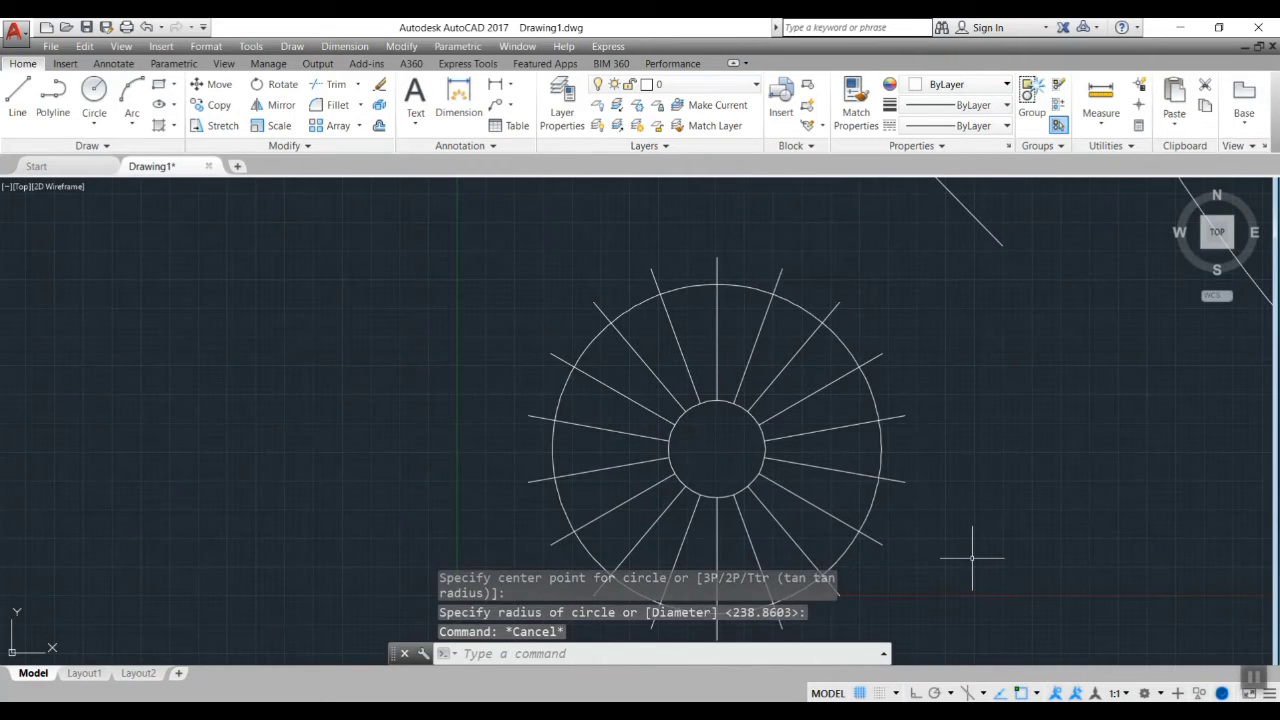
pyautogui.write('tr')
pyautogui.press('Return')
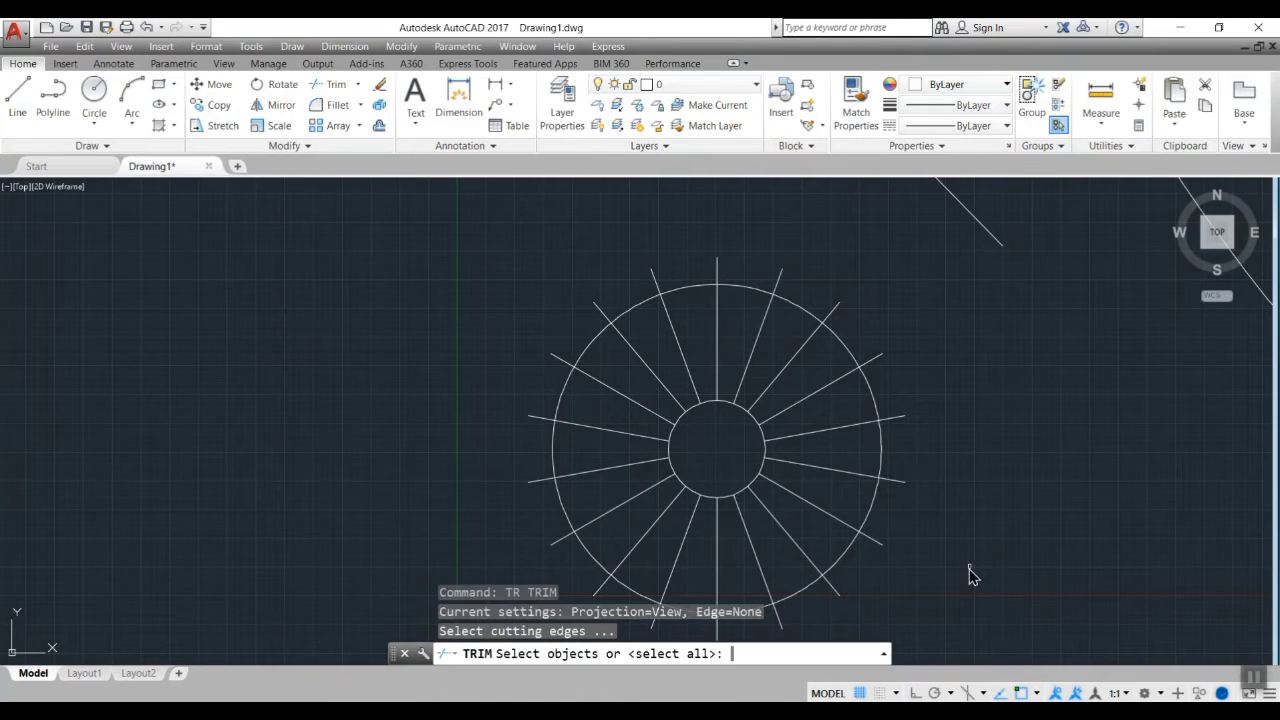
pyautogui.press('Return')
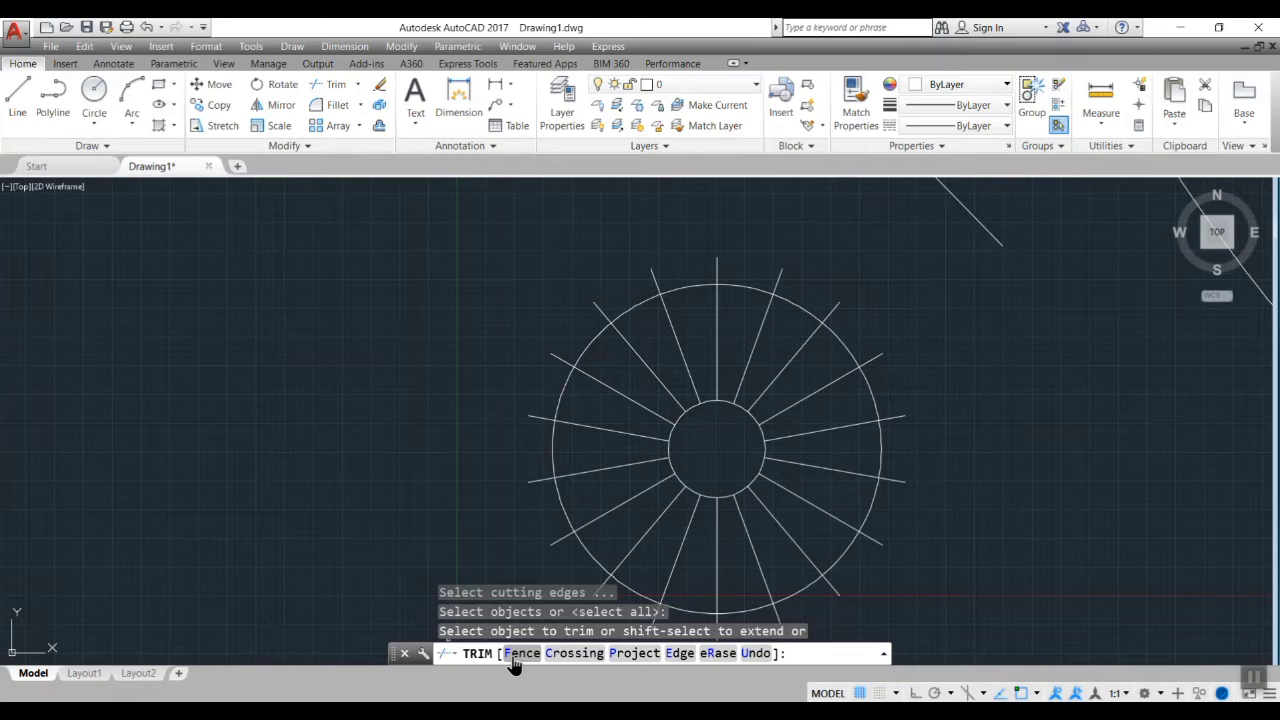
# - Fence-trim the spokes by drawing a fence line across them inside the wheel
pyautogui.click(507, 653)
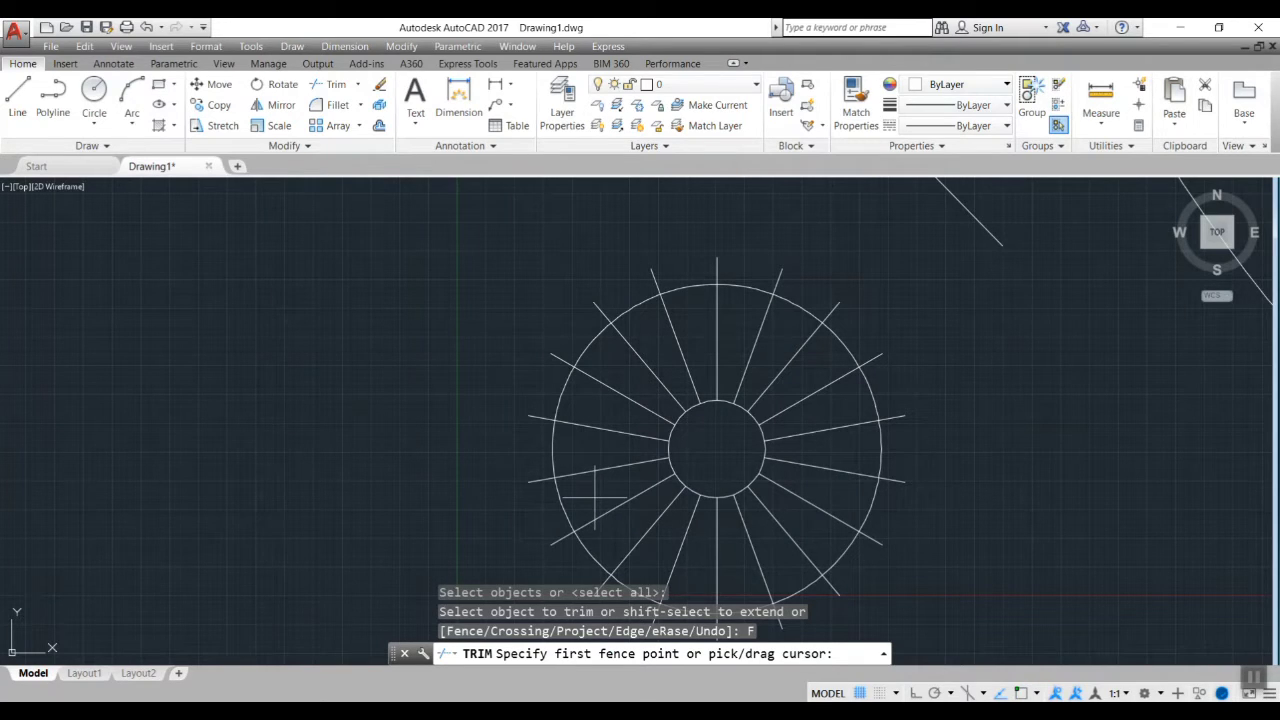
pyautogui.click(595, 497)
pyautogui.click(620, 372)
pyautogui.click(695, 338)
pyautogui.click(838, 383)
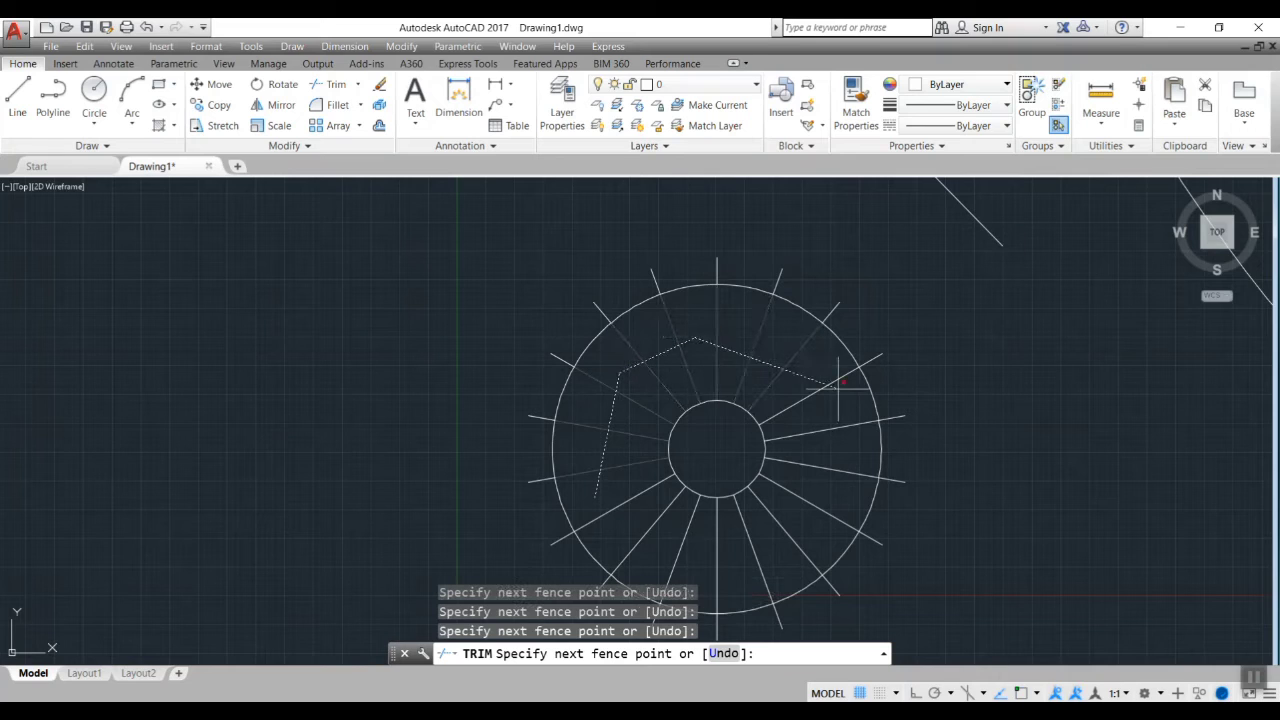
pyautogui.click(832, 398)
pyautogui.click(782, 553)
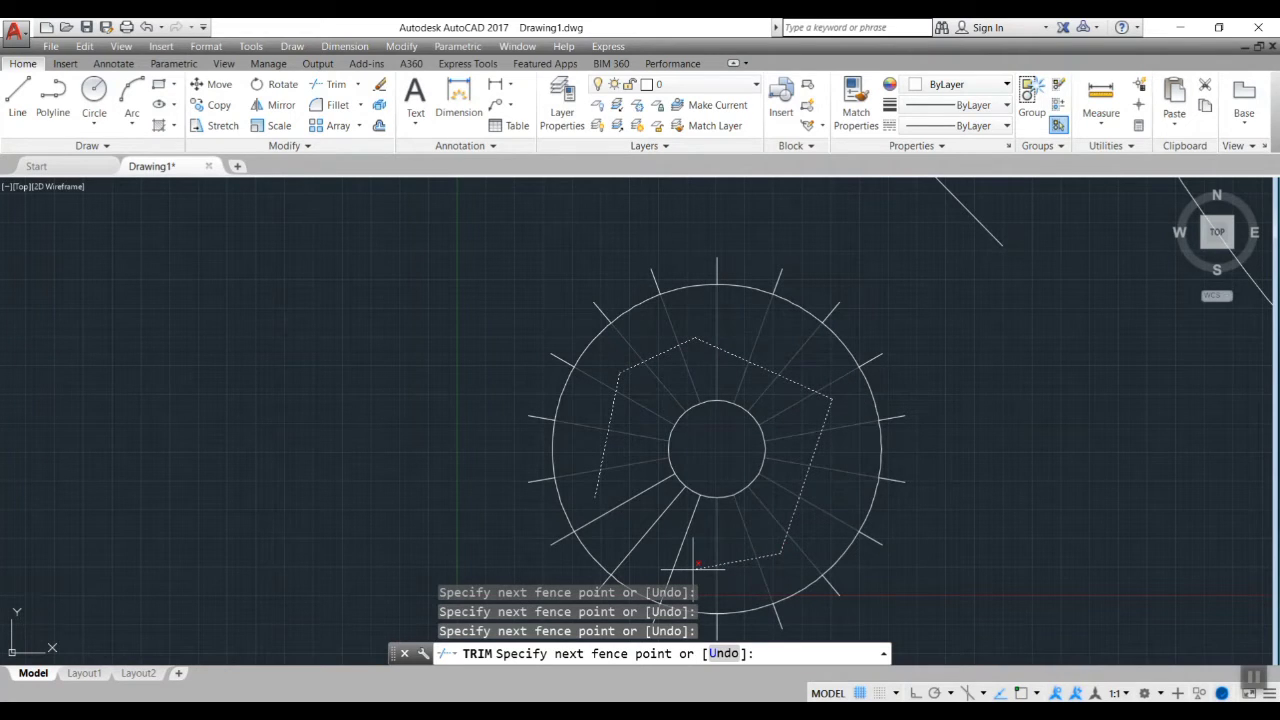
pyautogui.click(694, 566)
pyautogui.press('Return')
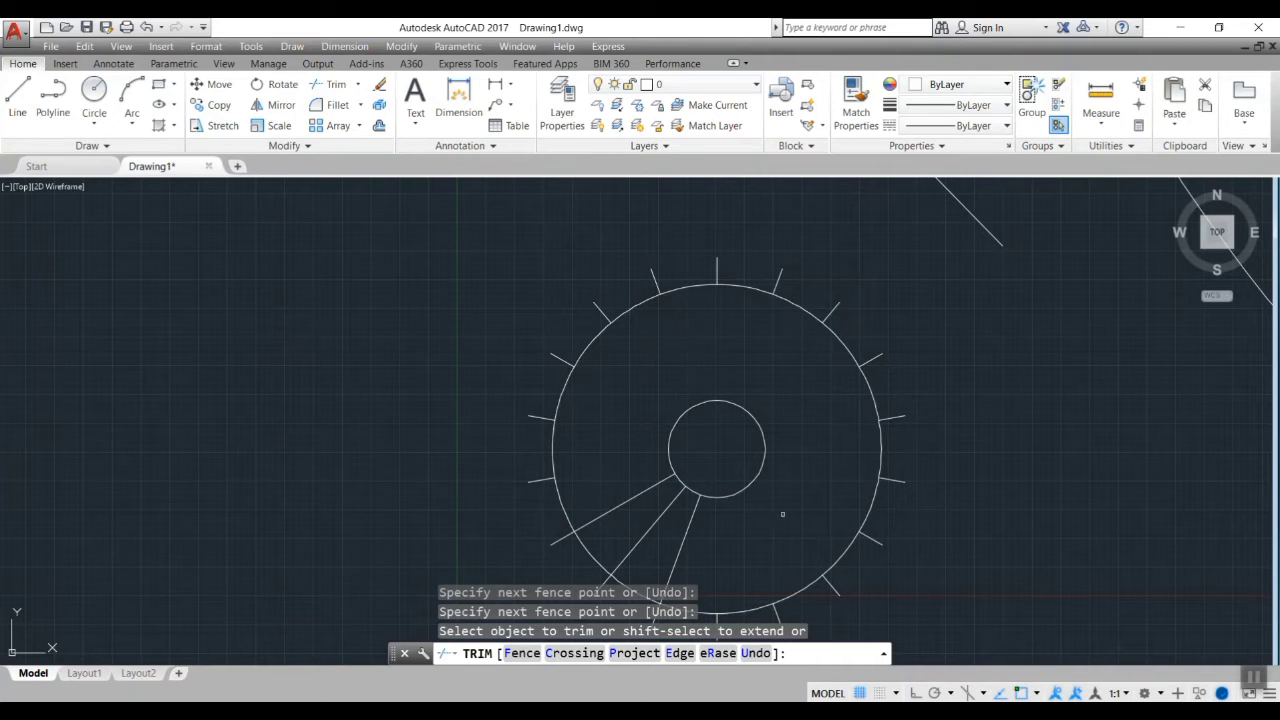
# - Undo the fence trim so all spokes are restored
pyautogui.hotkey('ctrl', 'z')
pyautogui.scroll(-2, 777, 515)
pyautogui.moveTo(988, 514)
pyautogui.mouseDown(button='middle')
pyautogui.moveTo(945, 524)
pyautogui.moveTo(782, 512)
pyautogui.mouseUp(button='middle')
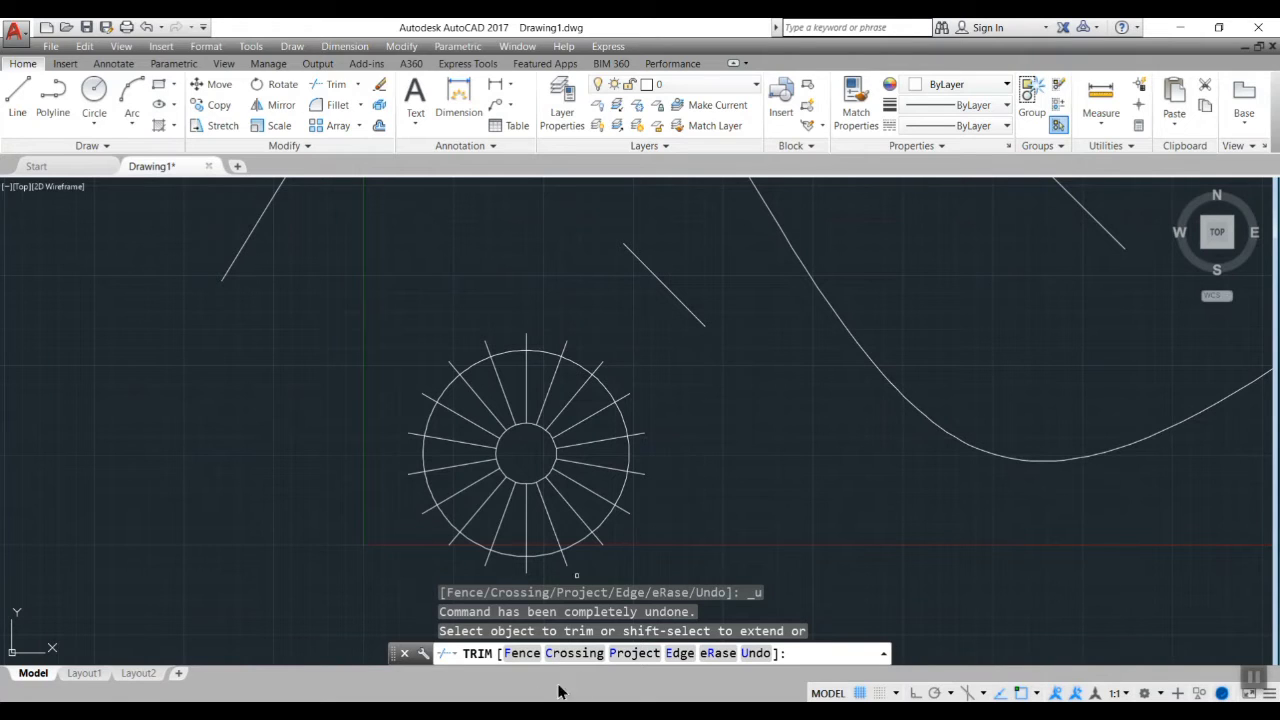
# - Cancel the trim and drag an empty selection window beside the wheel
pyautogui.press('Escape')
pyautogui.click(693, 374)
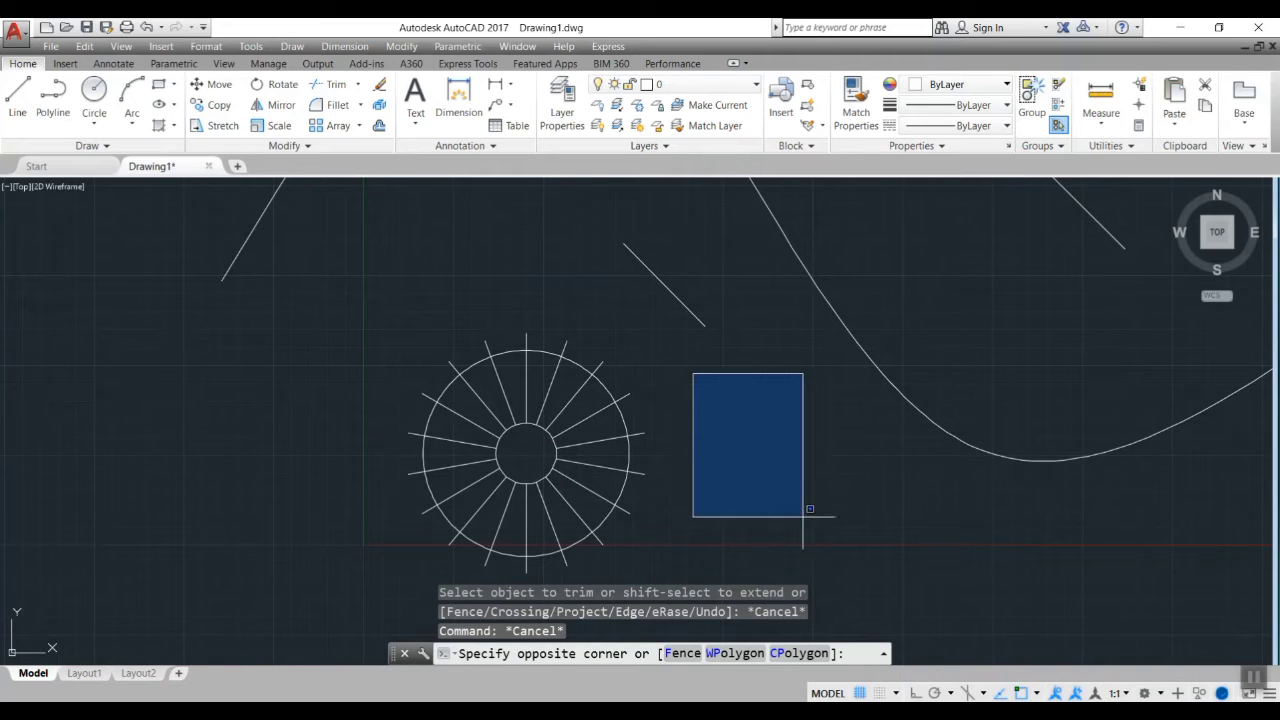
pyautogui.click(859, 575)
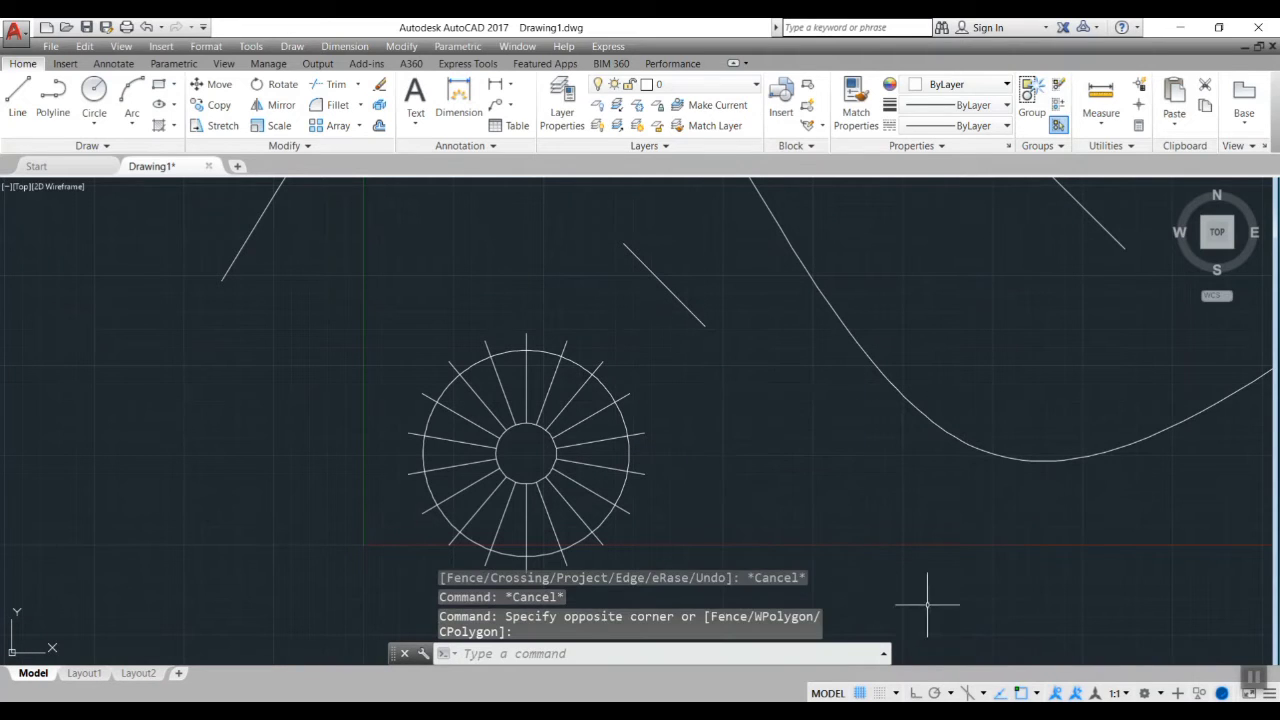
# - Try an empty crossing selection and another window, then pan back toward the wheel
pyautogui.click(928, 604)
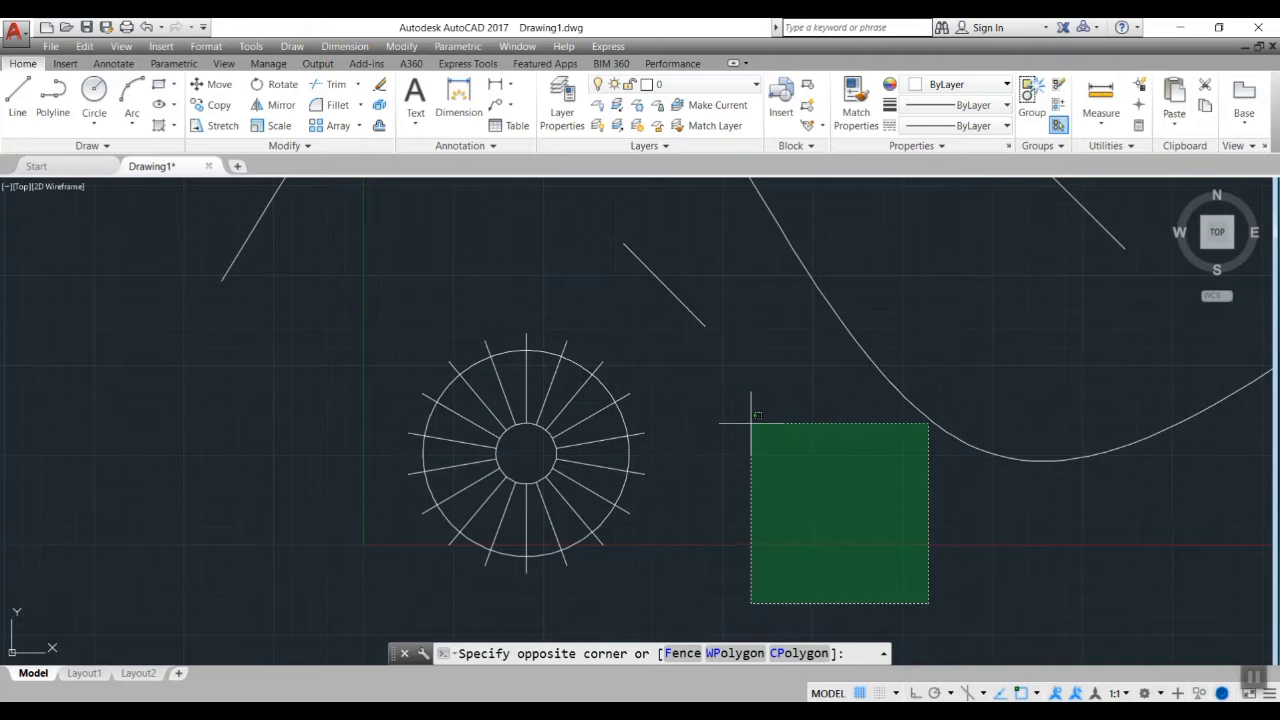
pyautogui.scroll(-2, 754, 411)
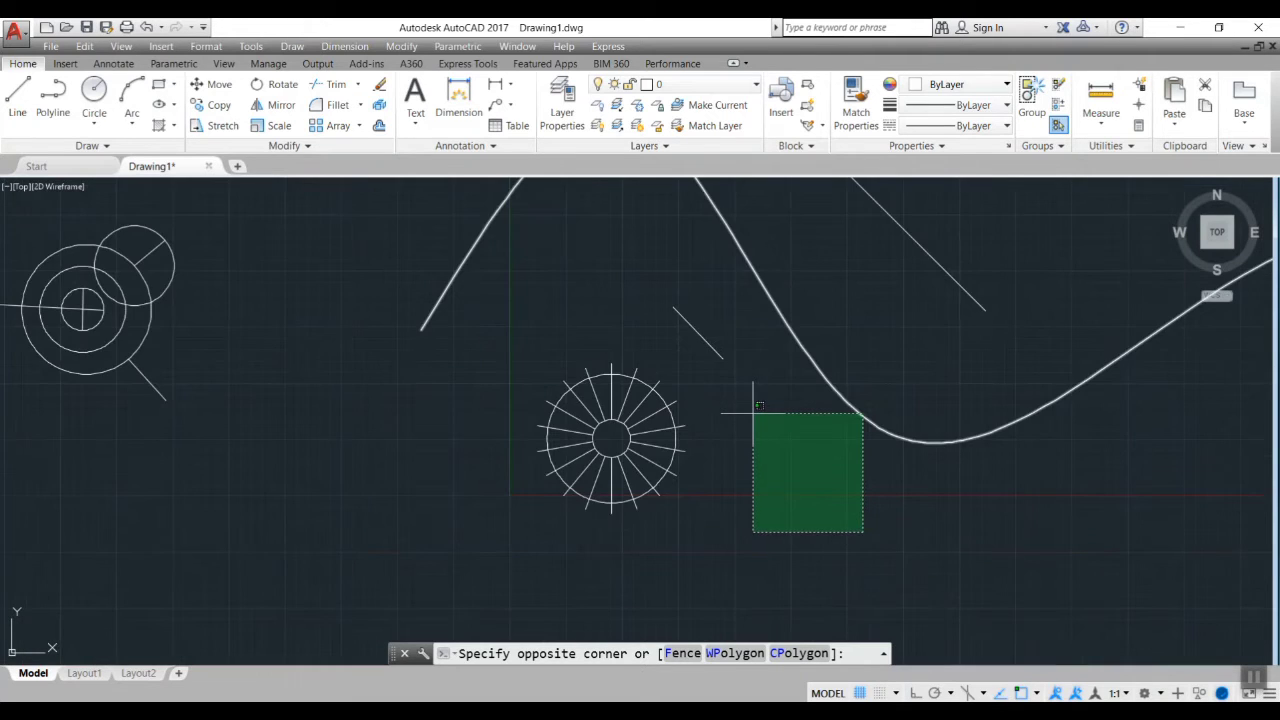
pyautogui.scroll(-2, 754, 411)
pyautogui.moveTo(759, 406); pyautogui.dragTo(566, 414, button='middle')
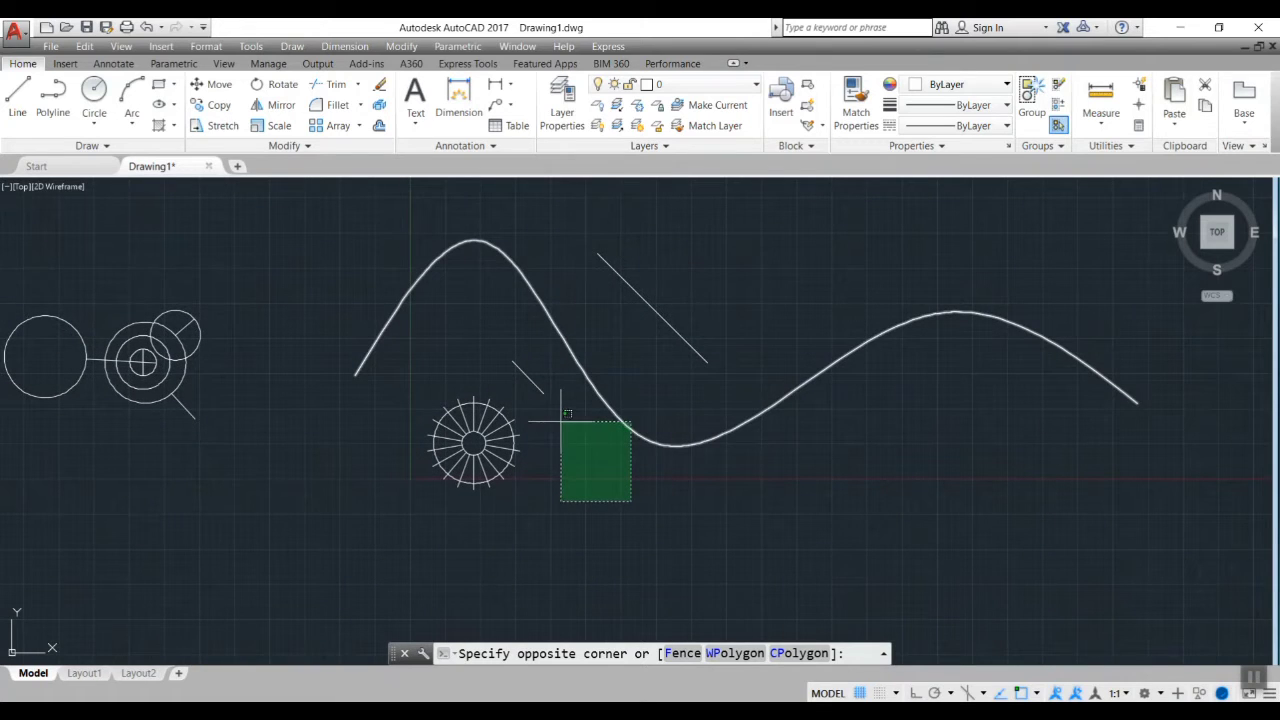
pyautogui.press('Escape')
pyautogui.click(564, 378)
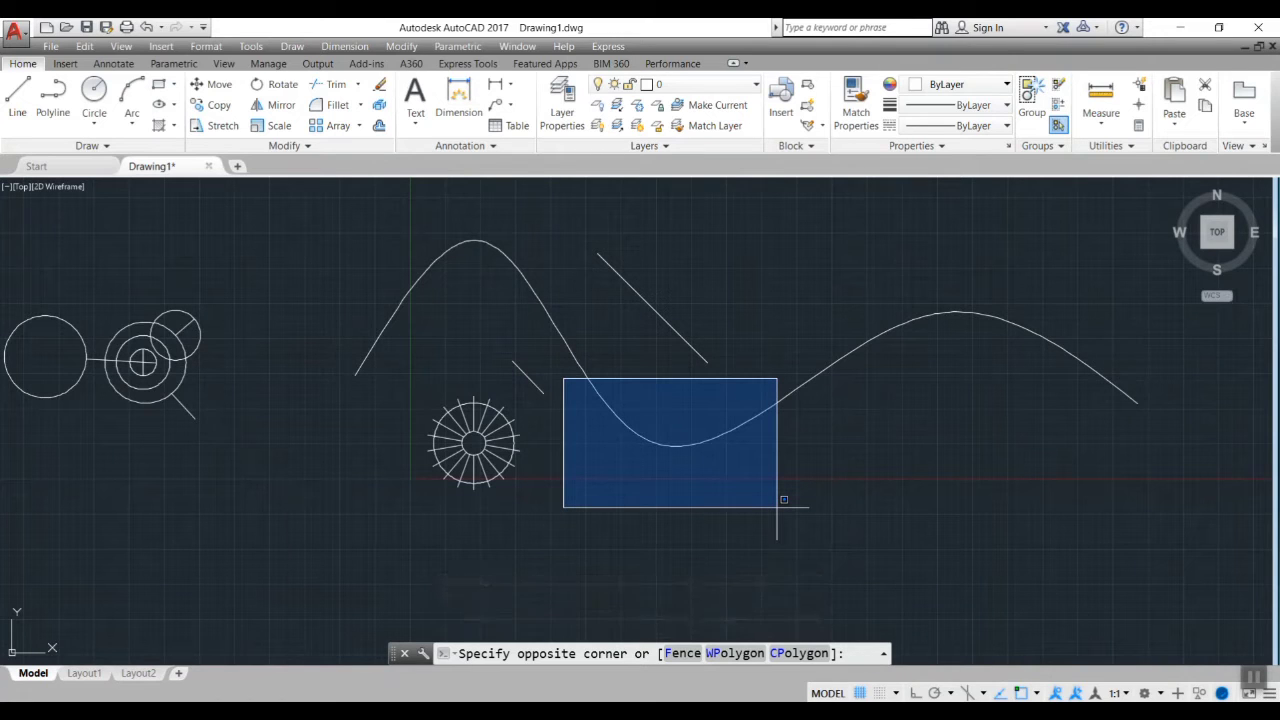
pyautogui.click(777, 507)
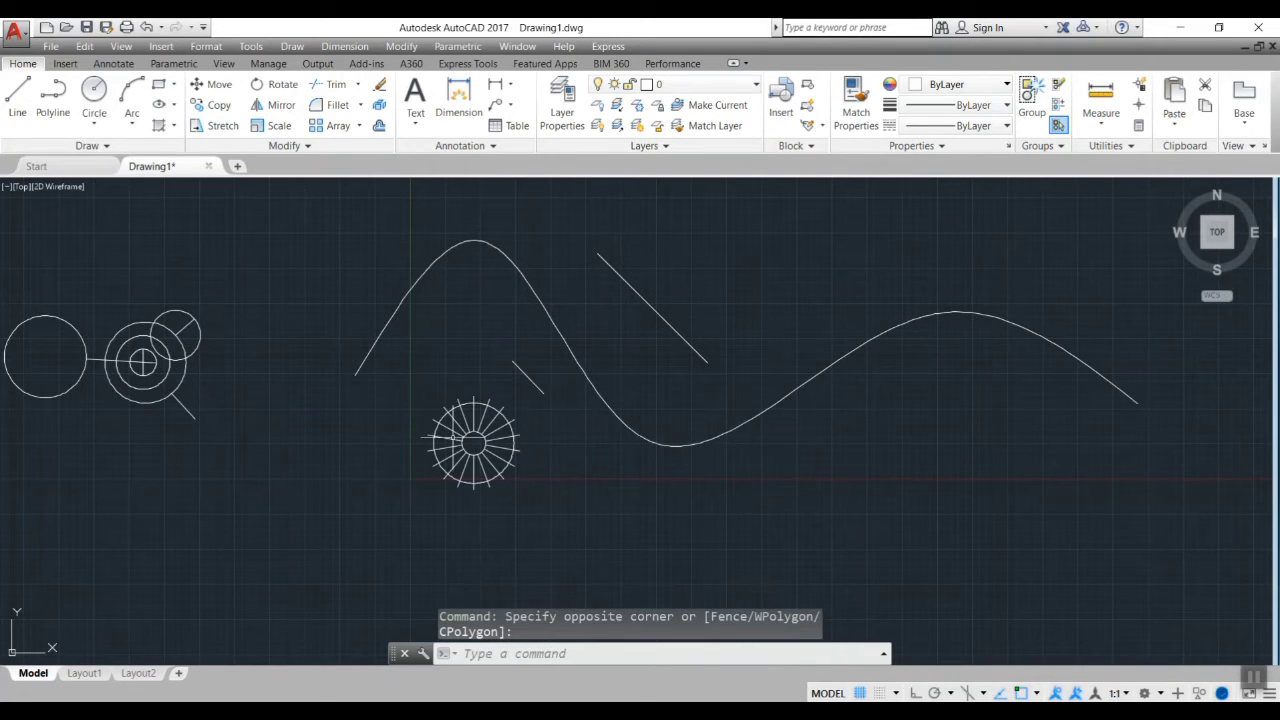
pyautogui.scroll(2, 500, 436)
pyautogui.moveTo(600, 510); pyautogui.dragTo(694, 506, button='middle')
# - Start TR trimming with all objects as cutting edges
pyautogui.scroll(3, 580, 463)
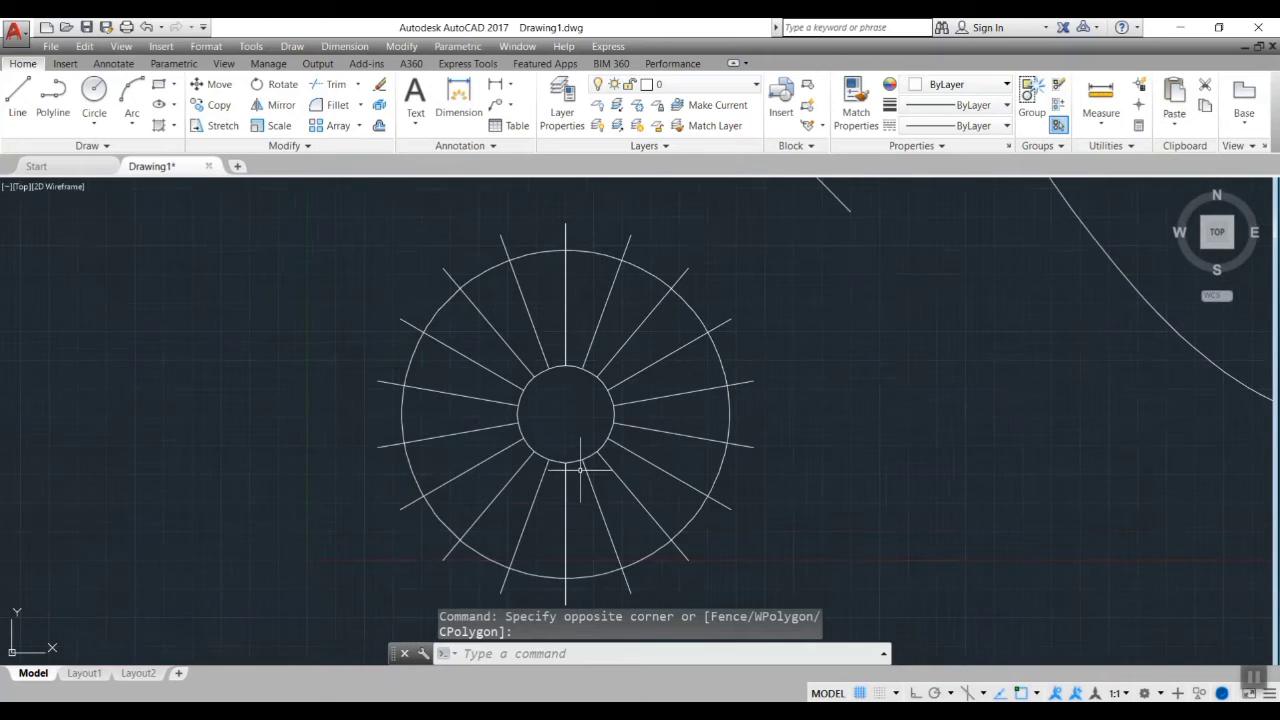
pyautogui.write('t')
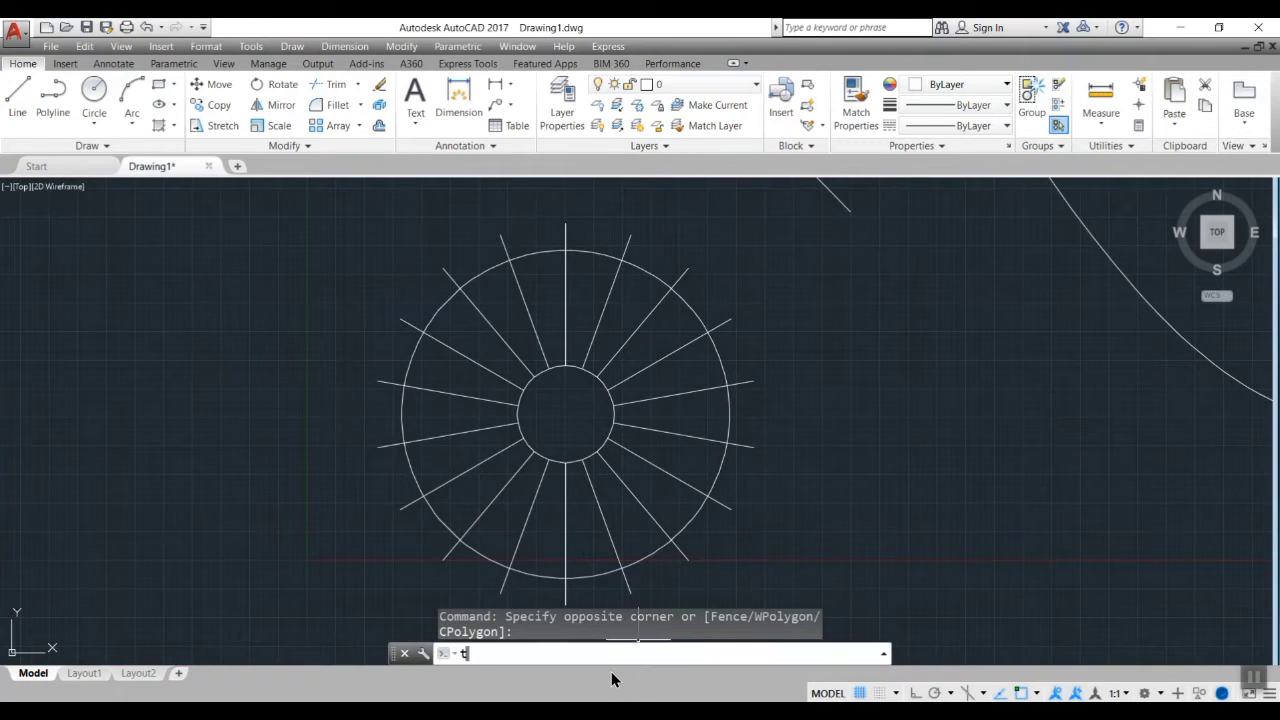
pyautogui.write('r')
pyautogui.press('Return')
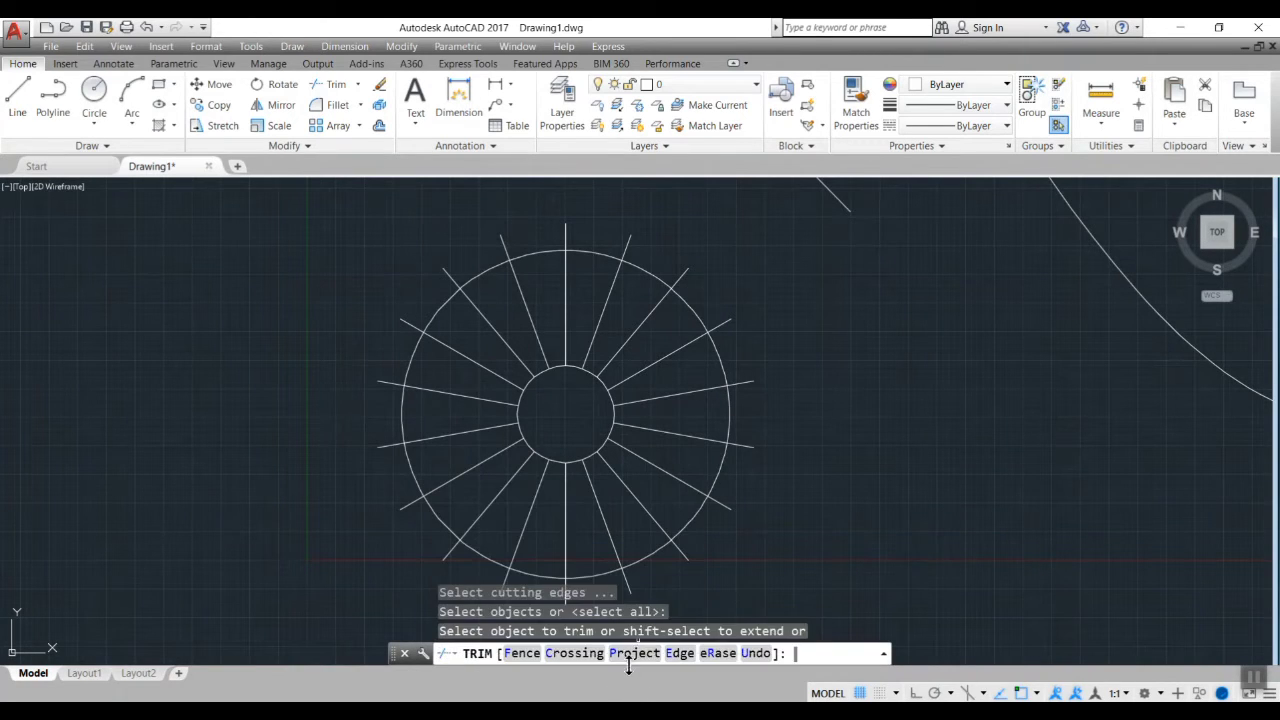
pyautogui.press('Return')
# - Pick the Crossing option, then cancel and clear the stray 'e' from the command line
pyautogui.click(560, 653)
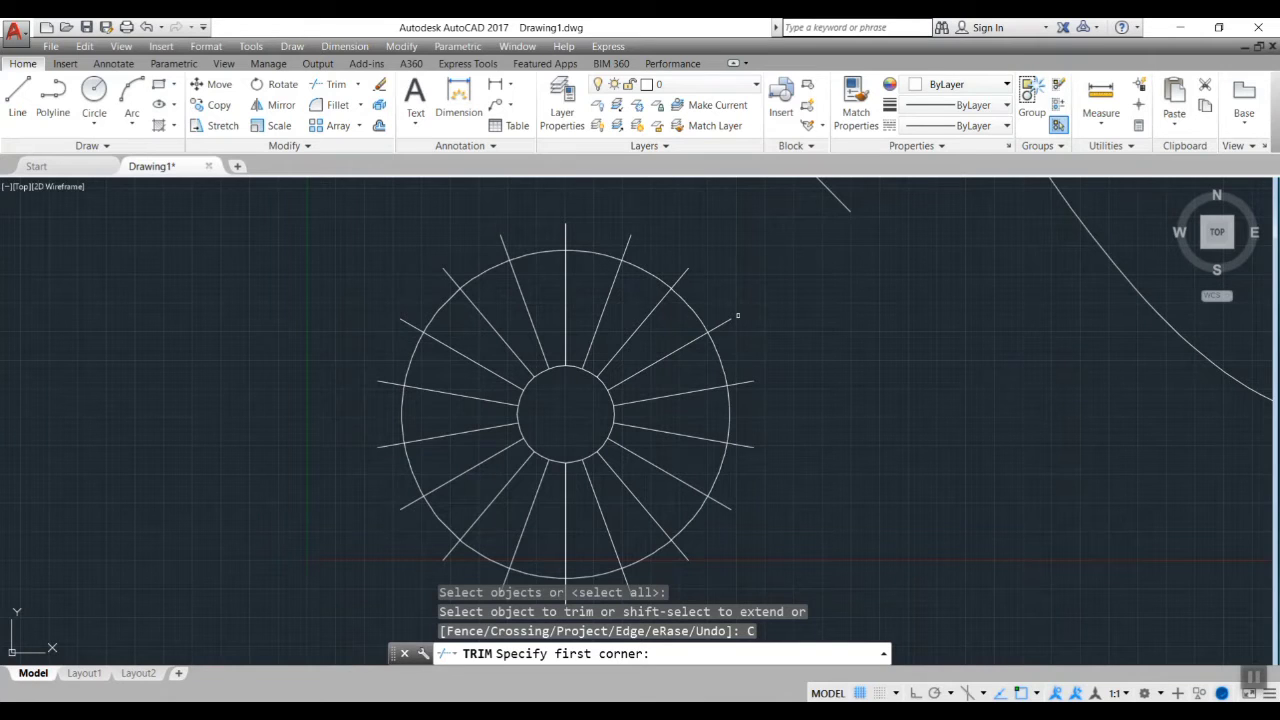
pyautogui.click(798, 455)
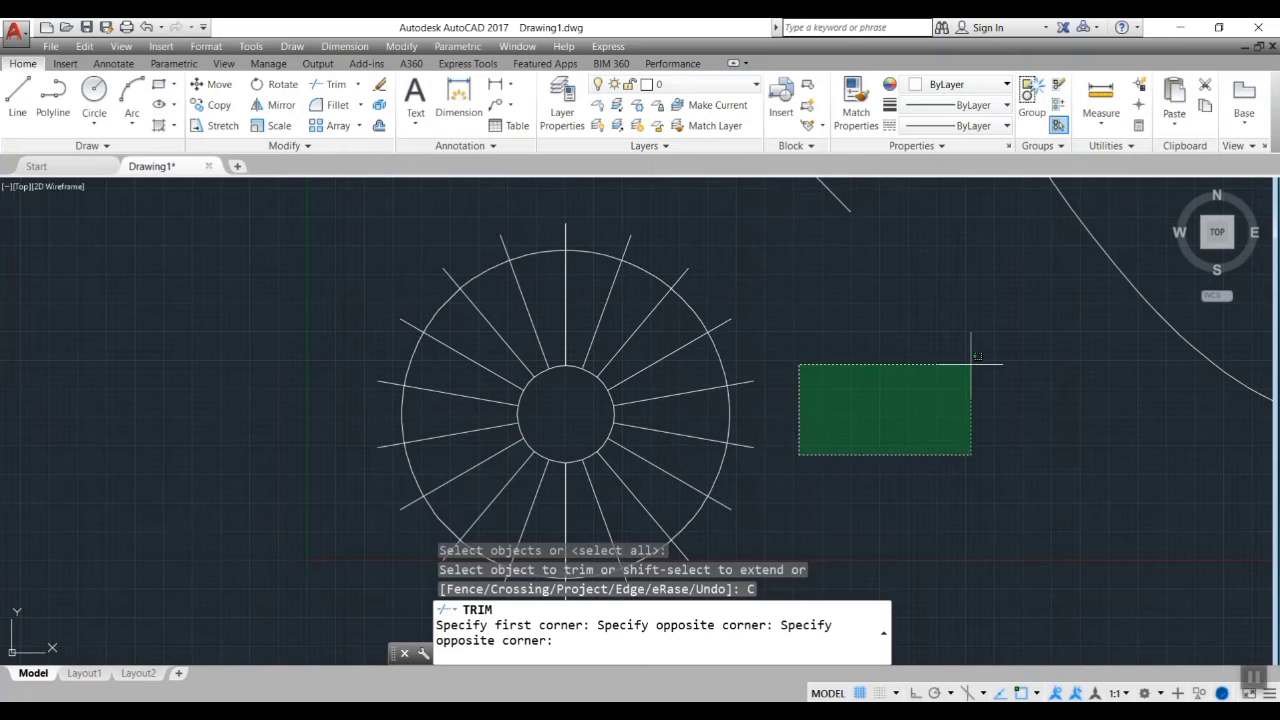
pyautogui.press('Escape')
pyautogui.write('e')
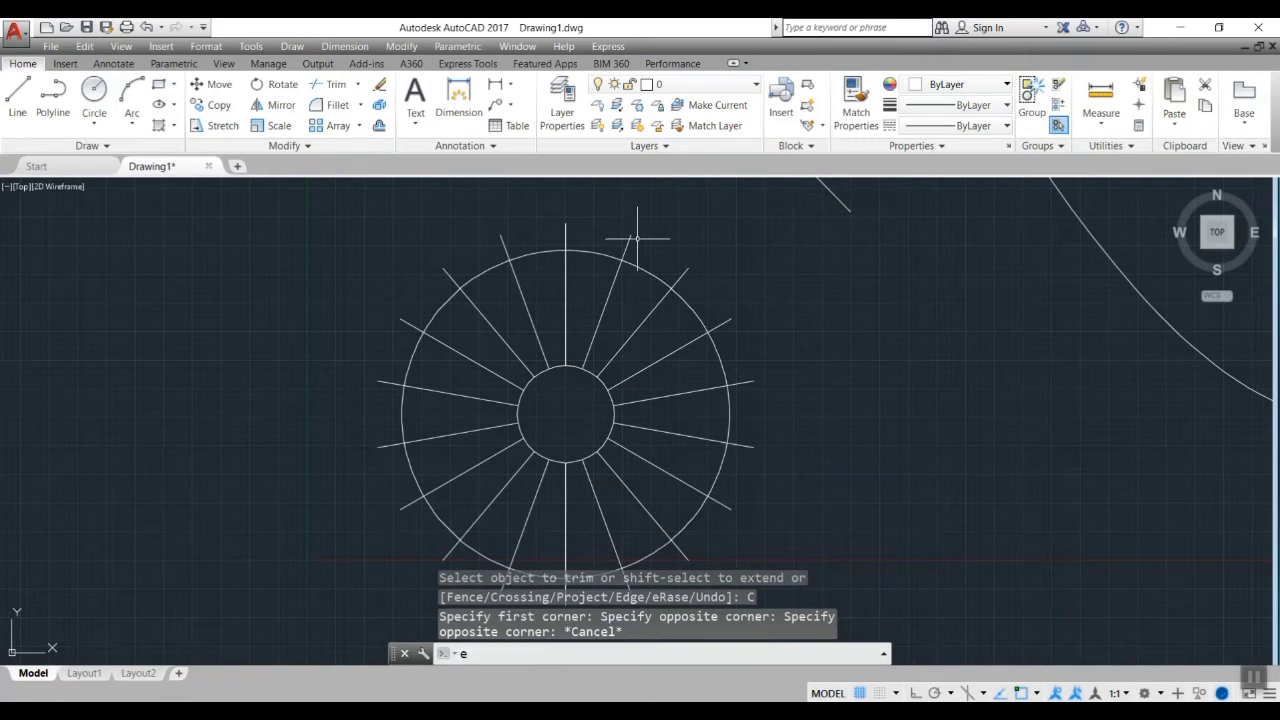
pyautogui.press('BackSpace')
# - Crossing-trim the wheel's right-side spokes and arc, using all objects as edges
pyautogui.write('tr')
pyautogui.press('Return')
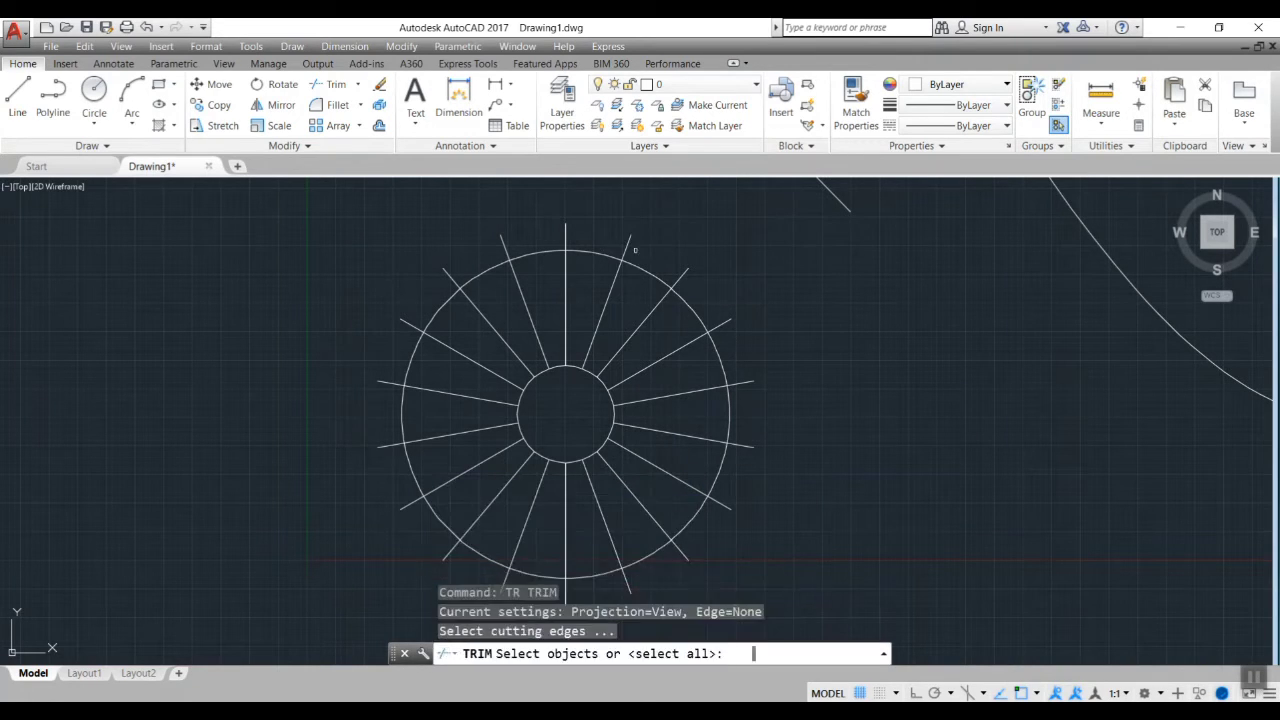
pyautogui.press('Return')
pyautogui.click(643, 245)
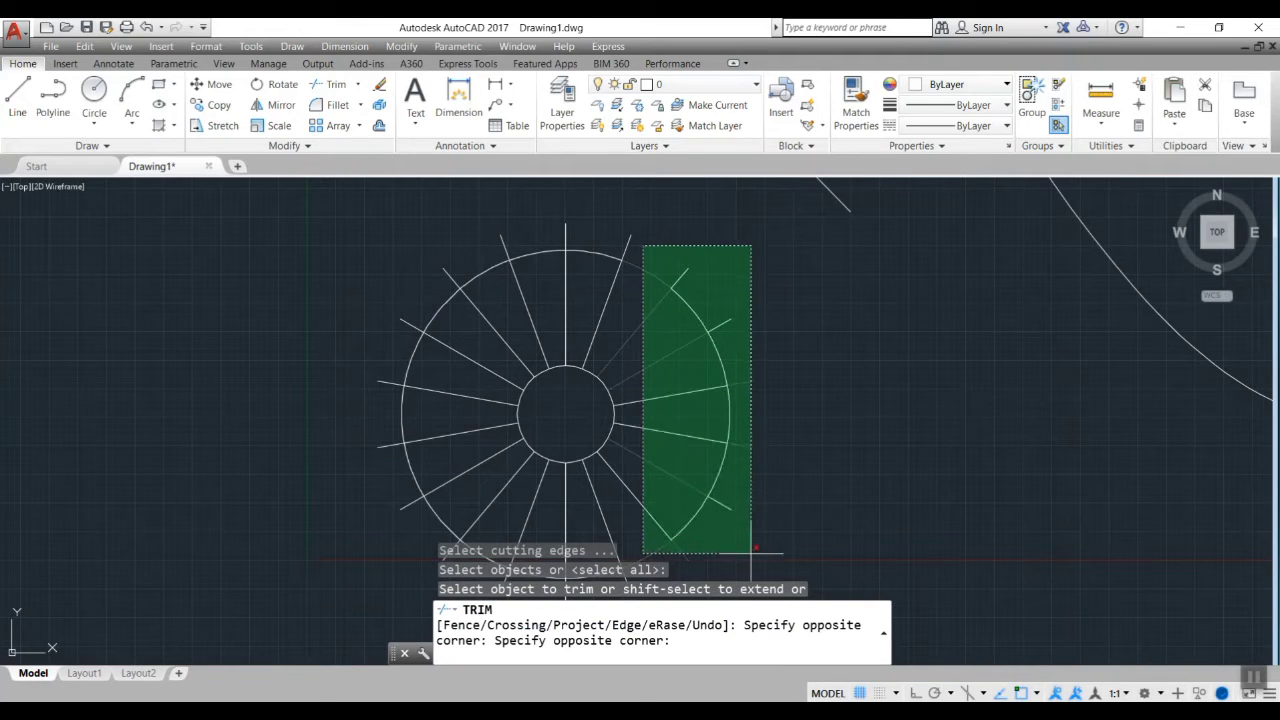
pyautogui.moveTo(751, 552); pyautogui.dragTo(819, 411, button='middle')
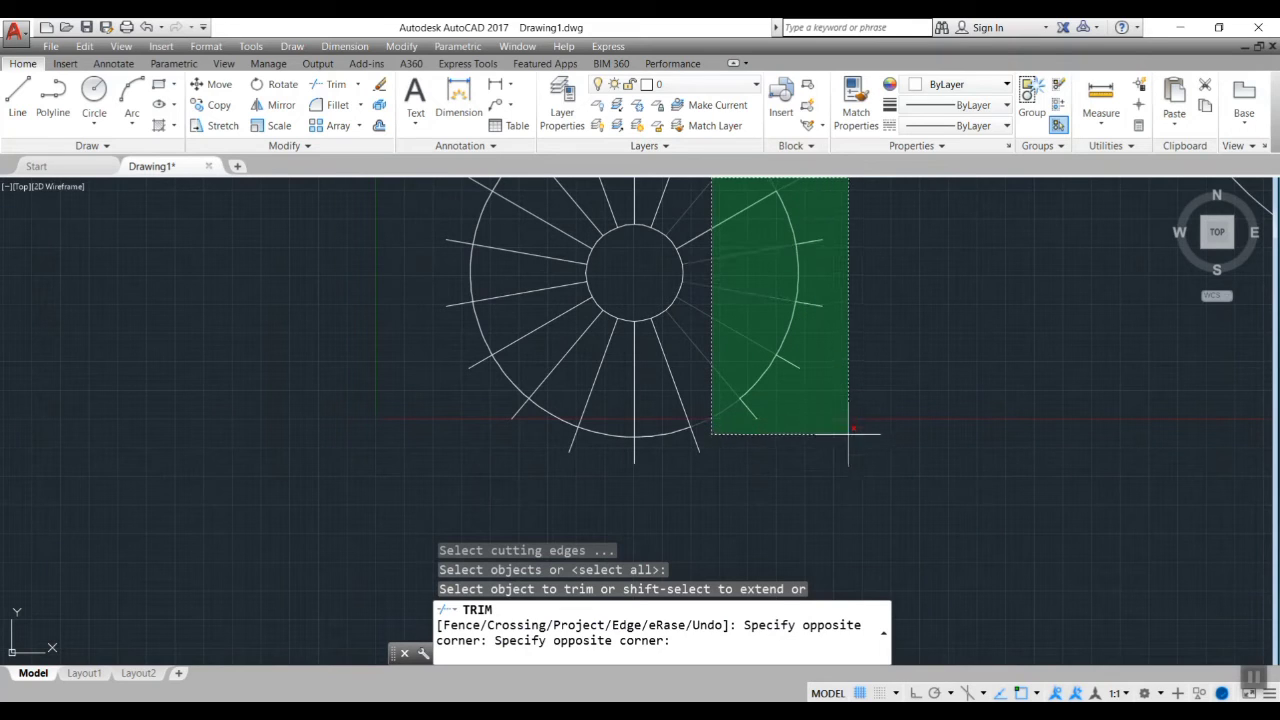
pyautogui.scroll(-1, 838, 481)
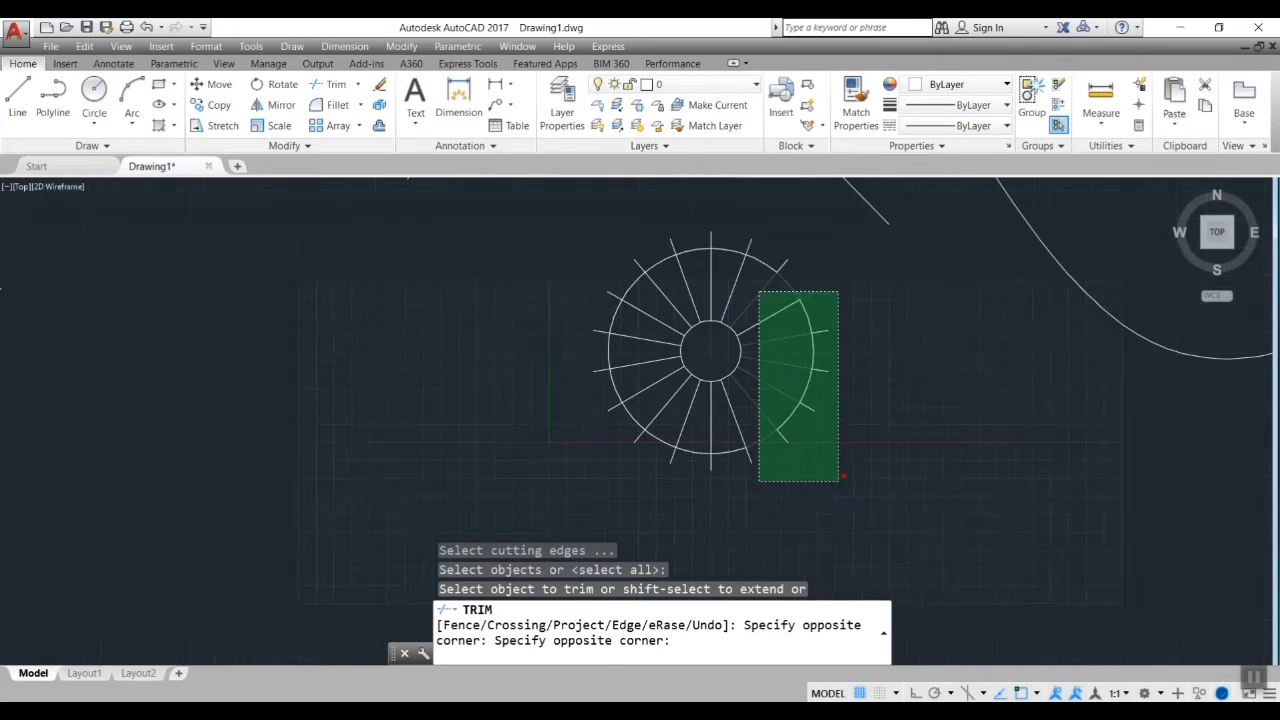
pyautogui.click(838, 479)
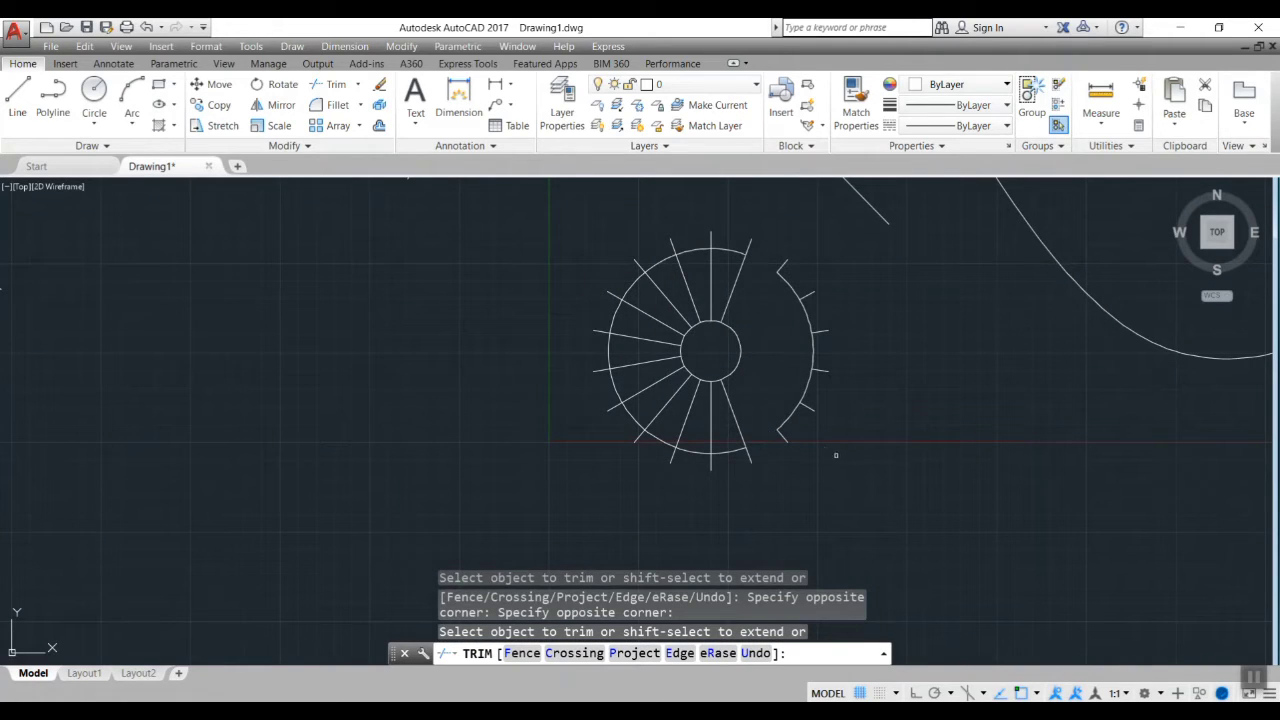
# - Cancel the trim and undo it so the full wheel returns
pyautogui.press('Escape')
pyautogui.hotkey('ctrl', 'z')
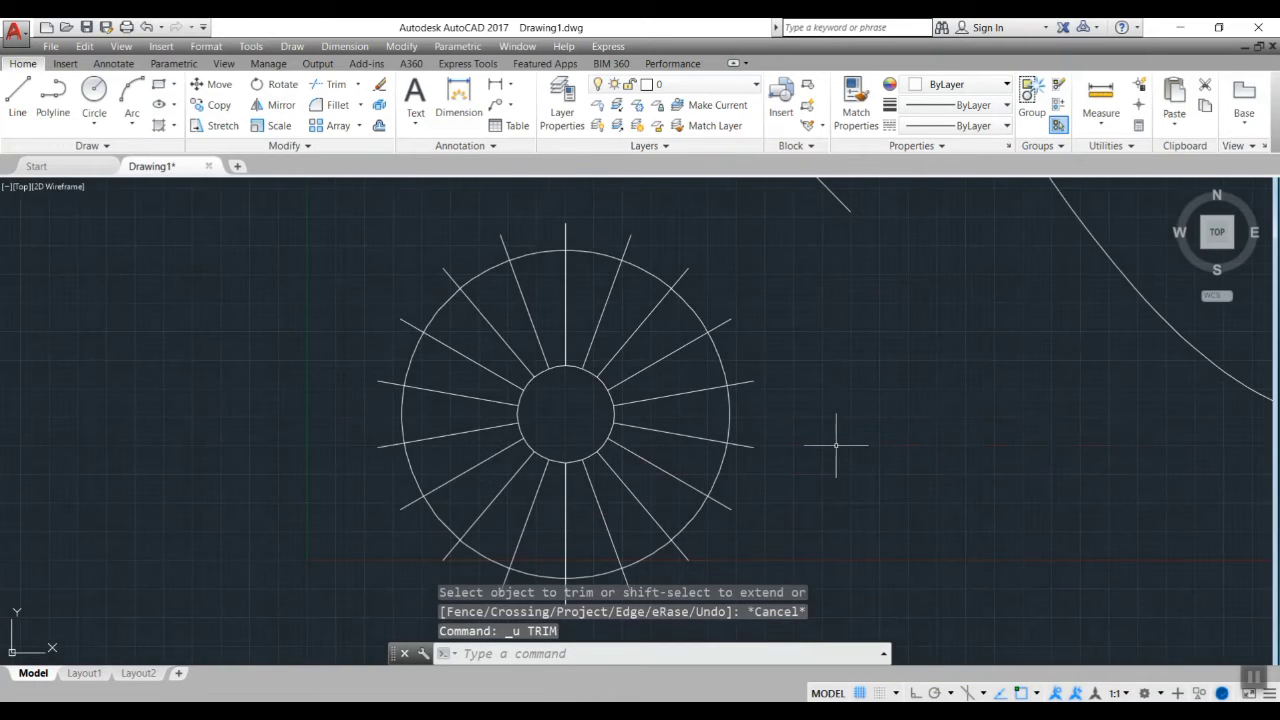
pyautogui.scroll(-3, 836, 446)
# - Pan left and zoom in to frame the spoked wheel
pyautogui.moveTo(849, 437); pyautogui.dragTo(674, 429, button='middle')
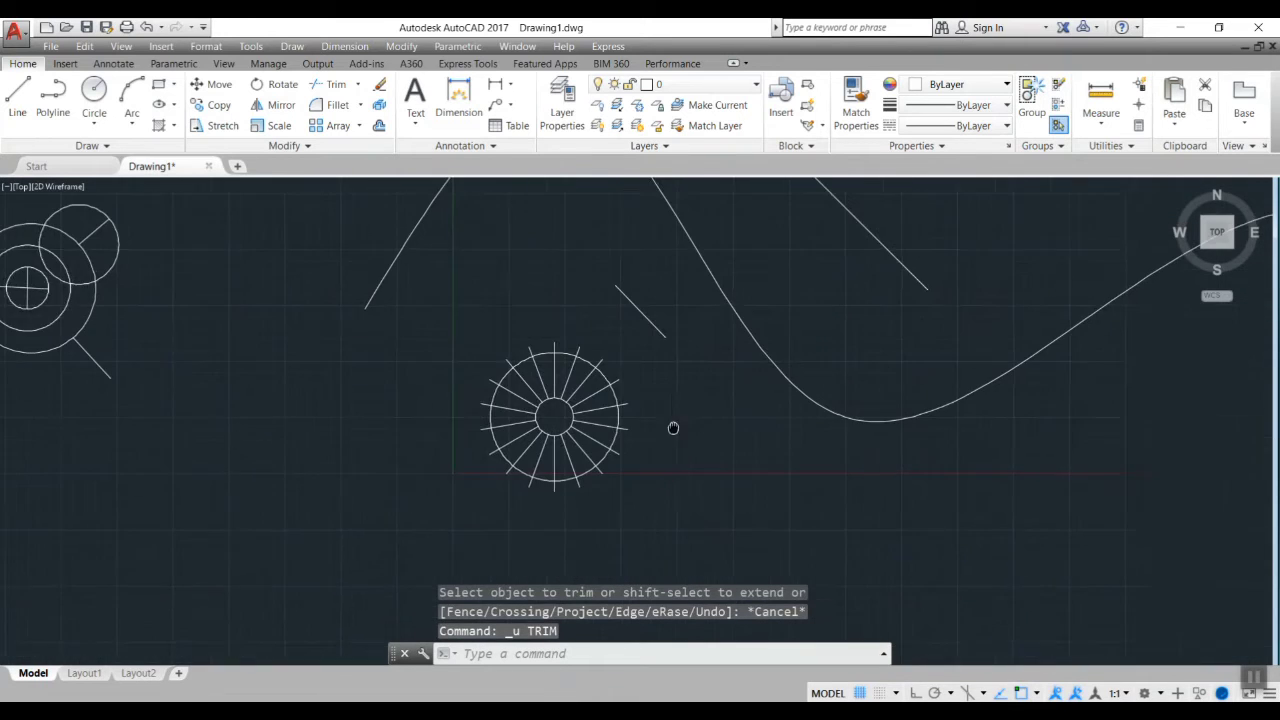
pyautogui.scroll(1, 674, 429)
pyautogui.scroll(2, 600, 383)
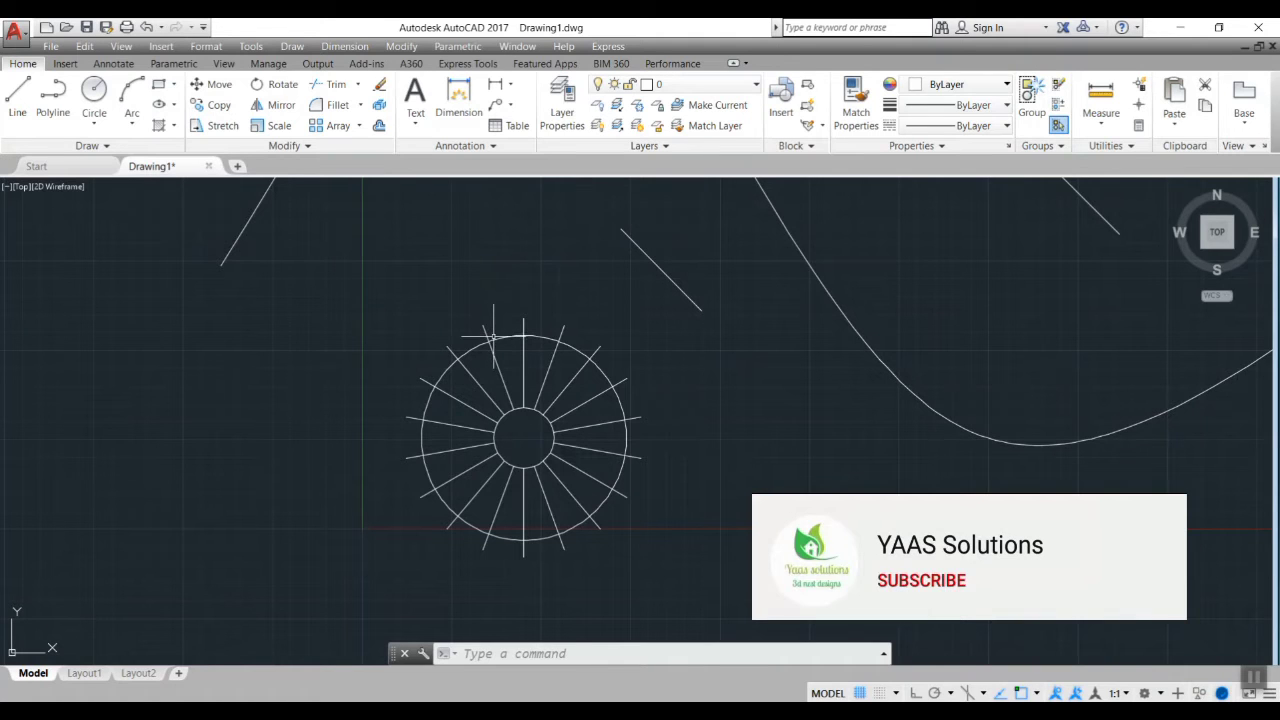
pyautogui.scroll(-2, 665, 413)
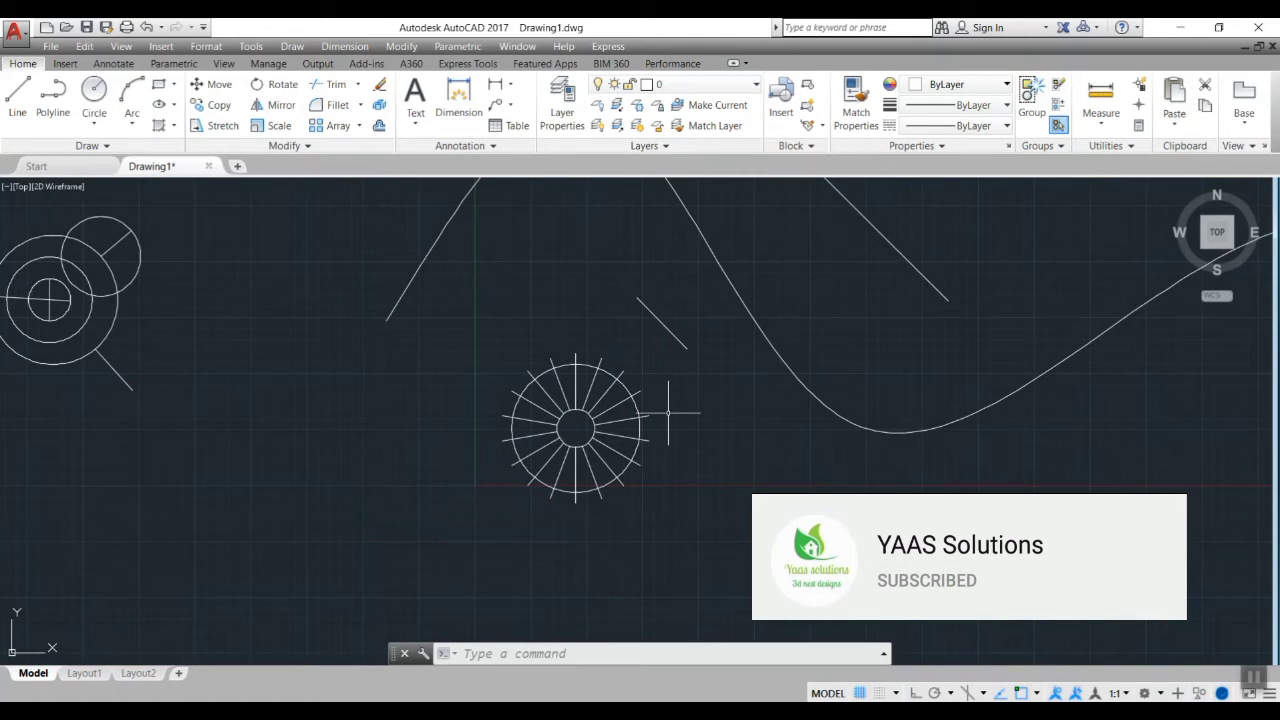
pyautogui.scroll(1, 700, 380)
pyautogui.scroll(3, 710, 370)
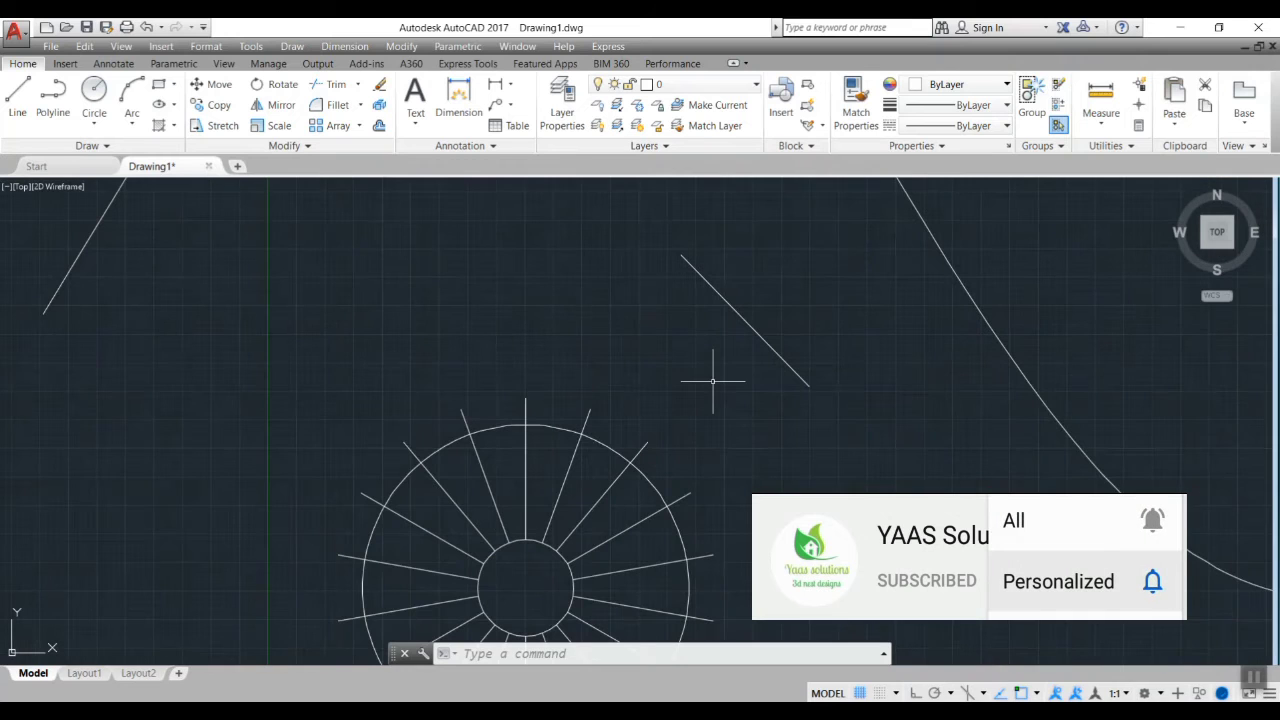
# - Start TR with all objects as edges and set the Edge mode to Extend
pyautogui.write('tr')
pyautogui.press('Return')
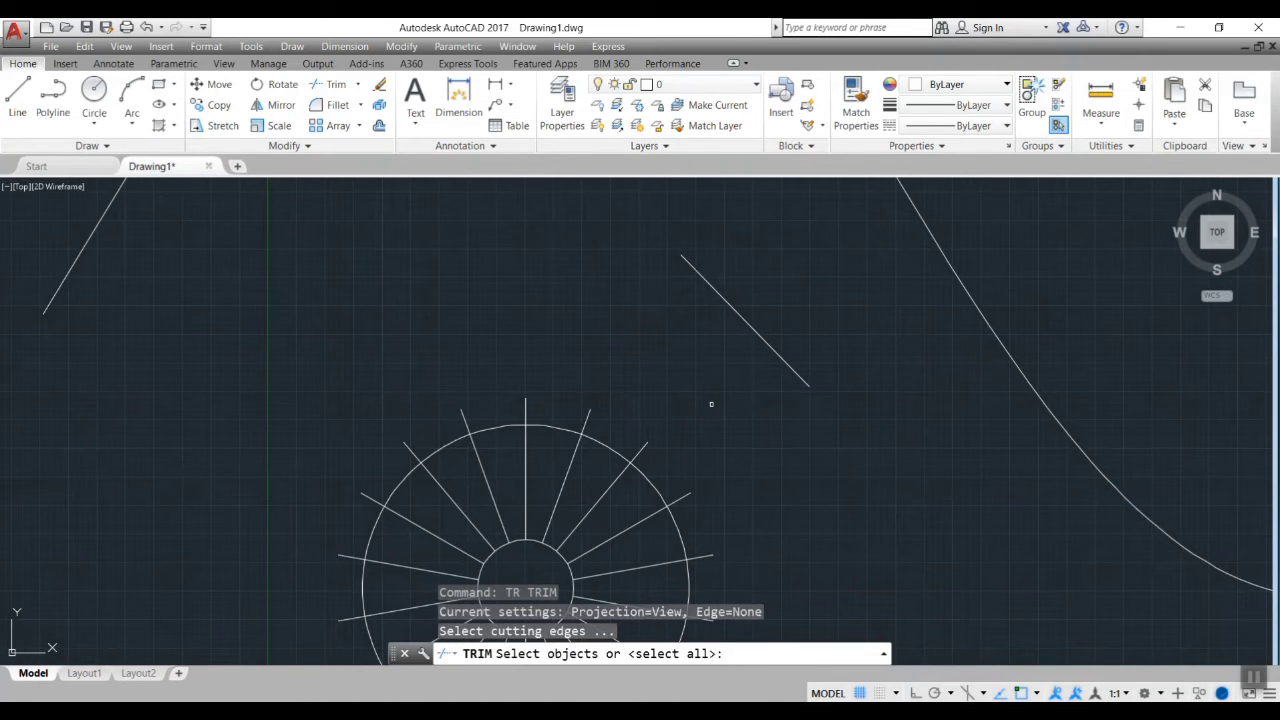
pyautogui.press('Return')
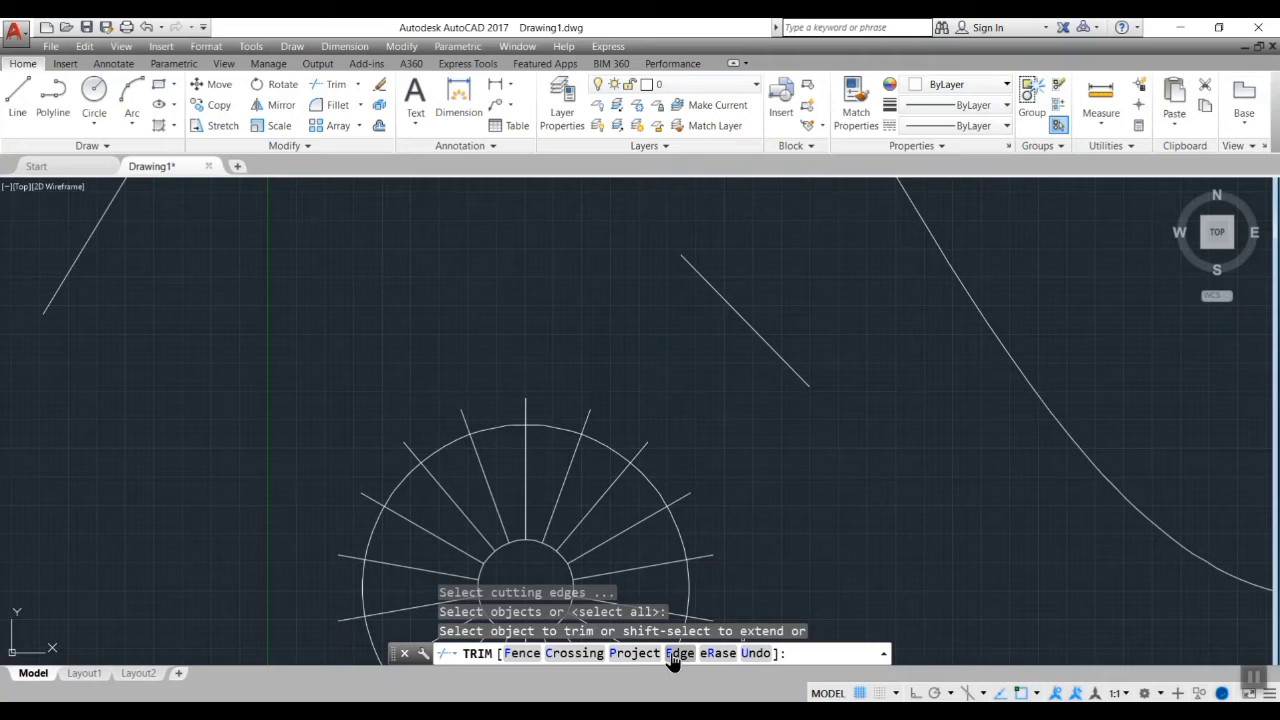
pyautogui.click(675, 655)
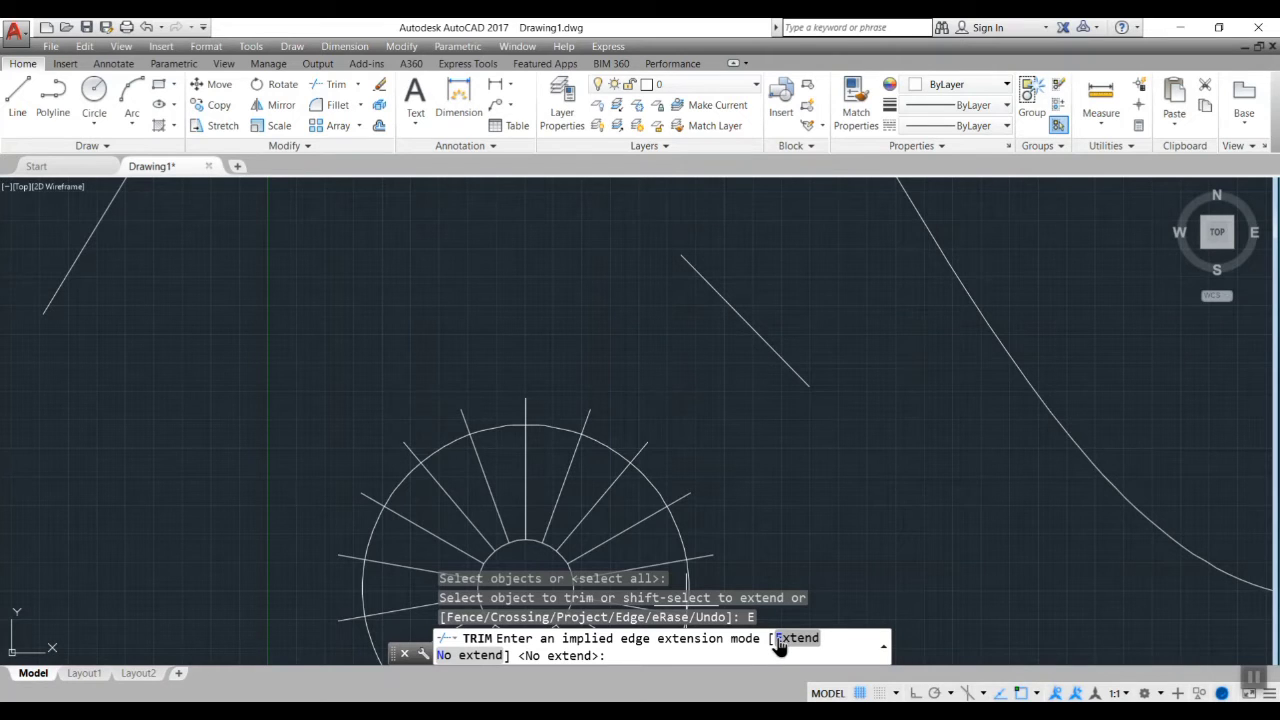
pyautogui.click(779, 645)
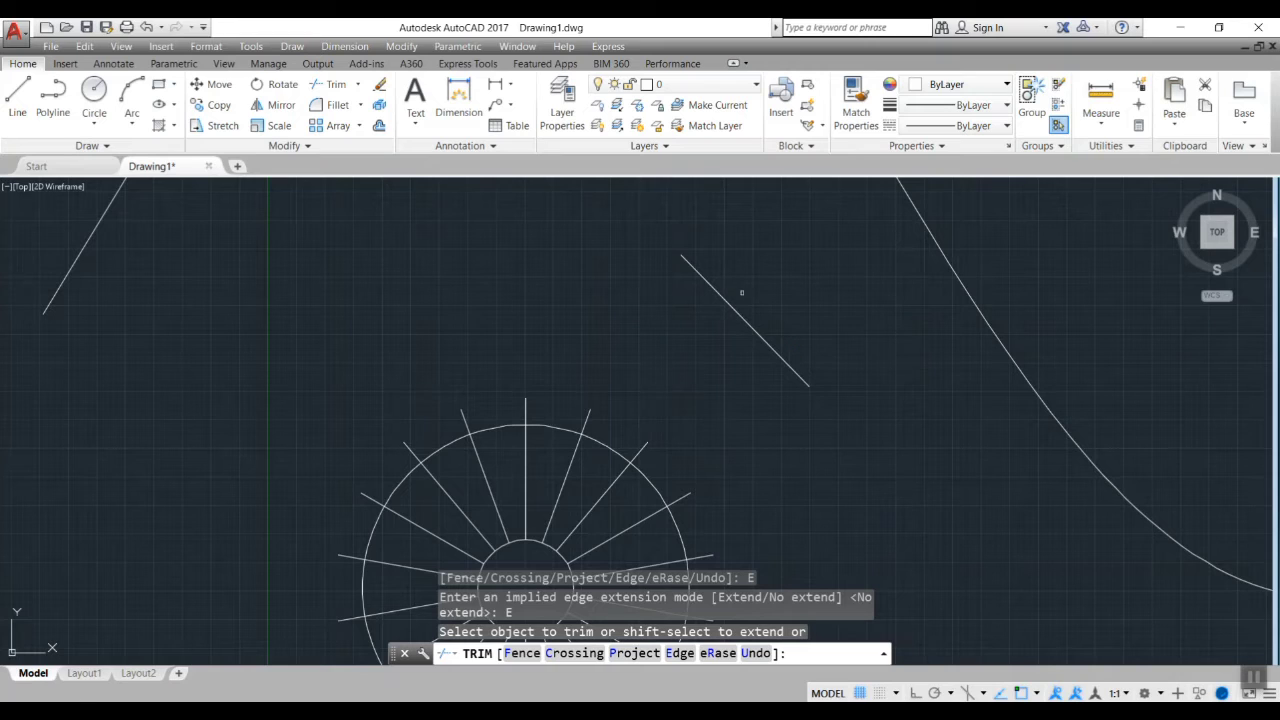
# - Try trimming the short diagonal's lower end, choose eRase, then cancel the trim
pyautogui.click(789, 363)
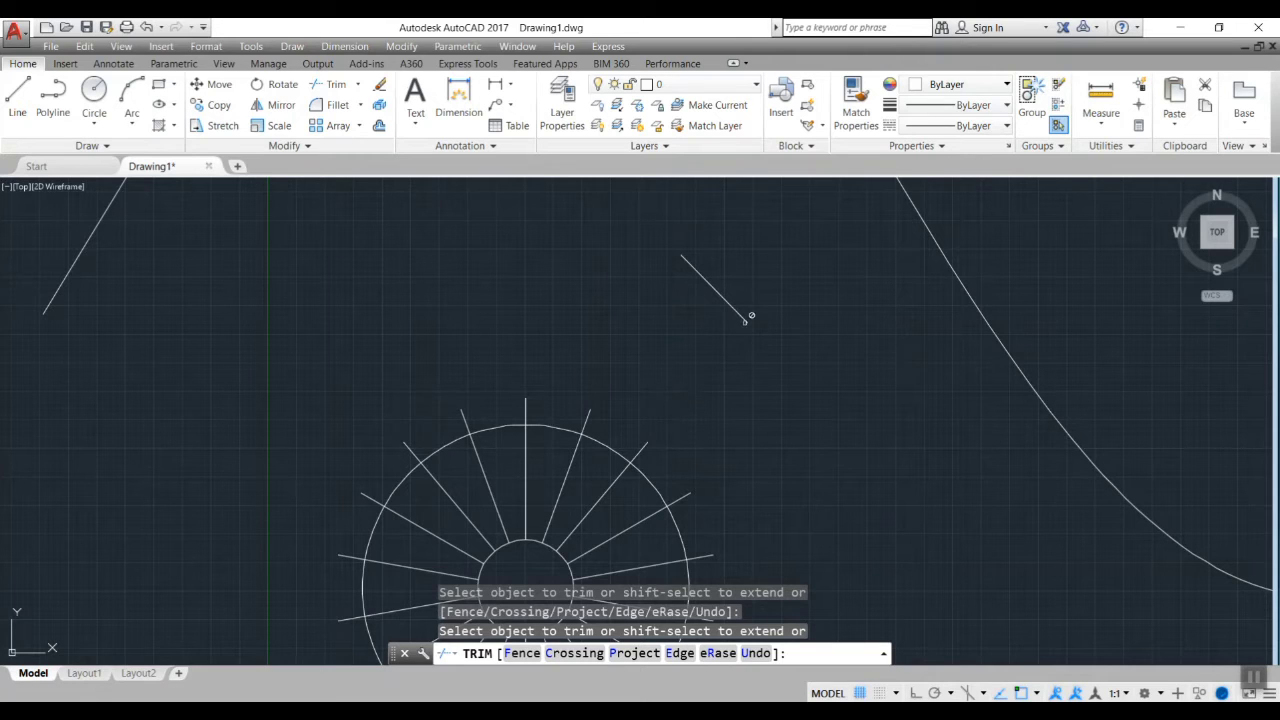
pyautogui.click(752, 318)
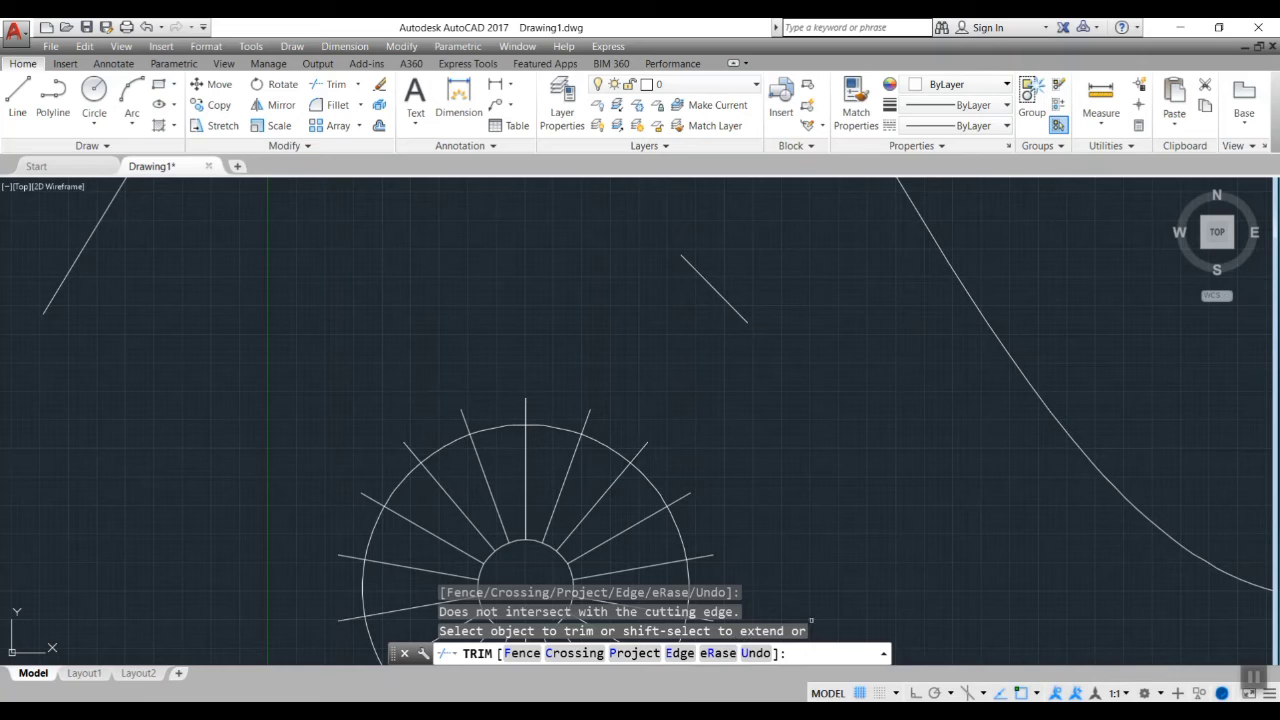
pyautogui.click(714, 660)
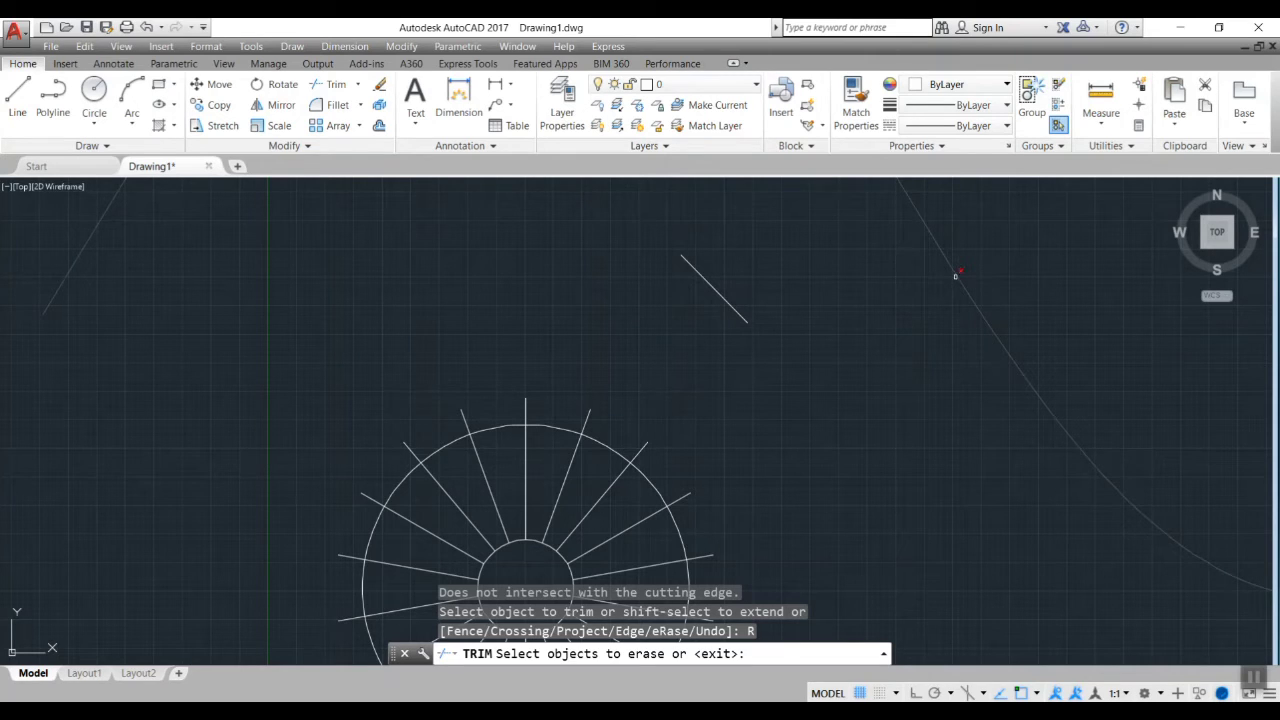
pyautogui.press('Escape')
pyautogui.press('Escape')
# - Restart TR, choosing the Undo option, with all objects as cutting edges
pyautogui.write('ex')
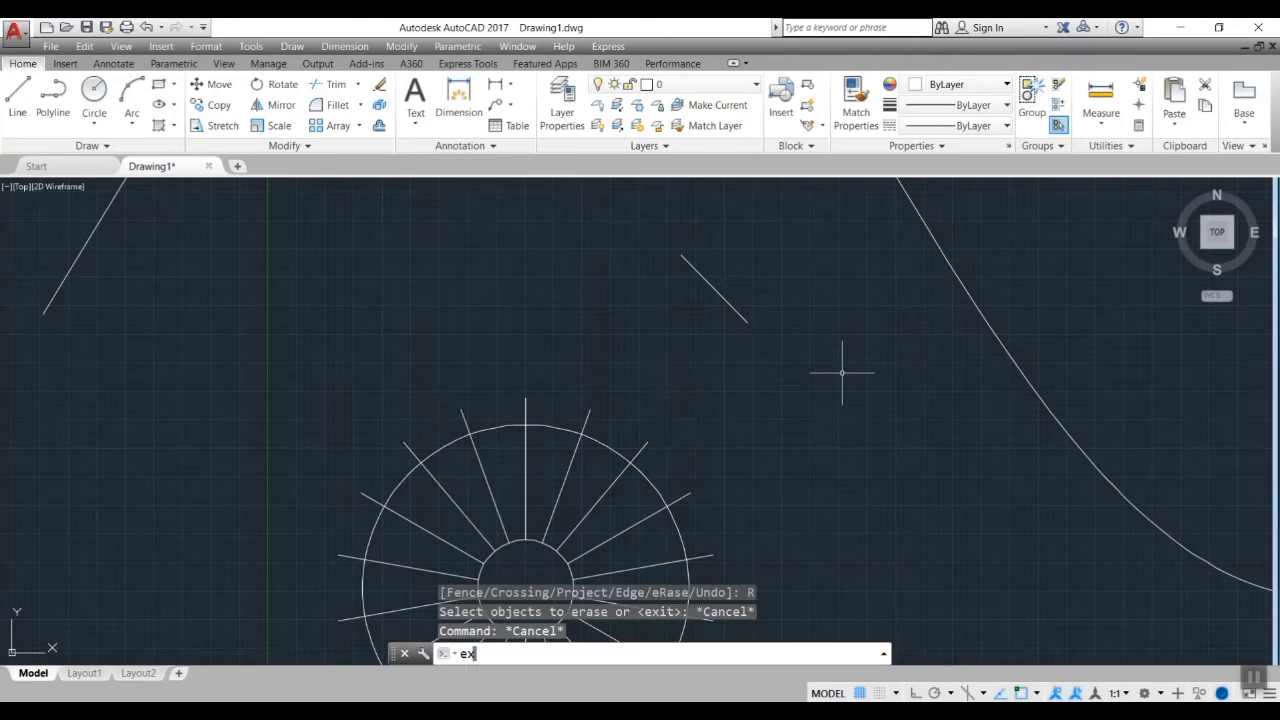
pyautogui.press('BackSpace')
pyautogui.press('BackSpace')
pyautogui.write('tr')
pyautogui.press('Return')
pyautogui.press('Return')
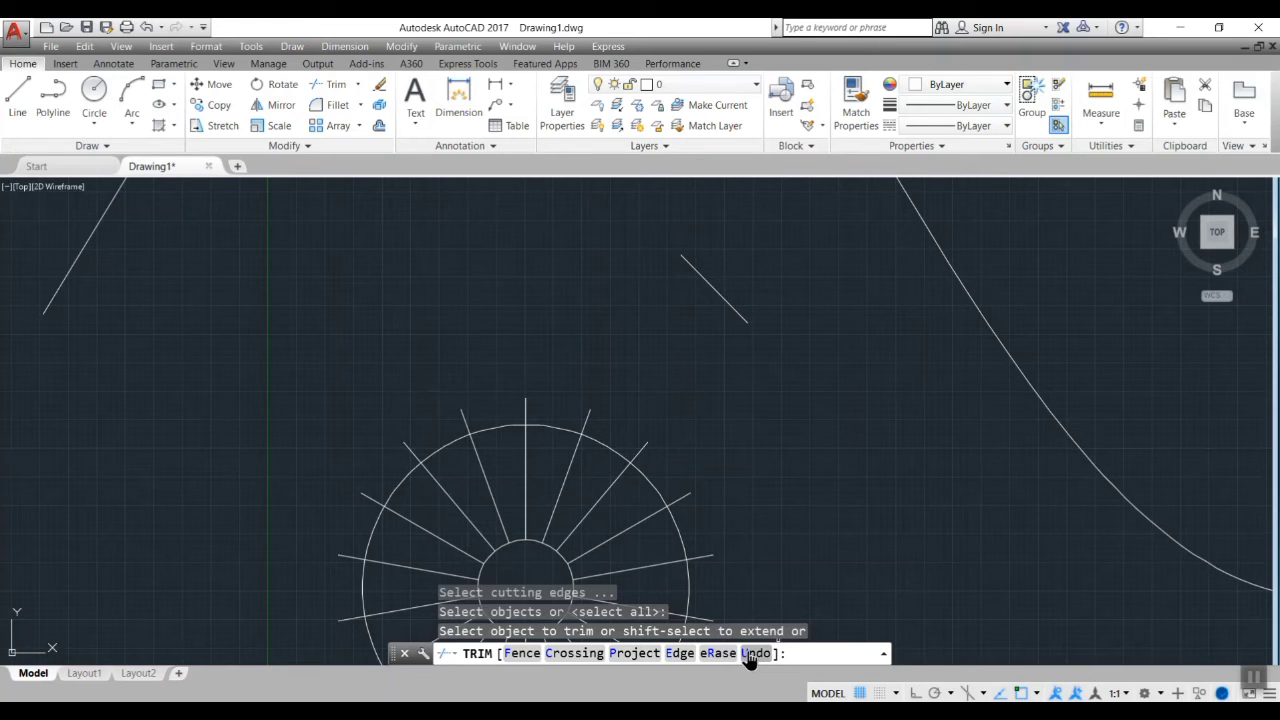
pyautogui.click(748, 656)
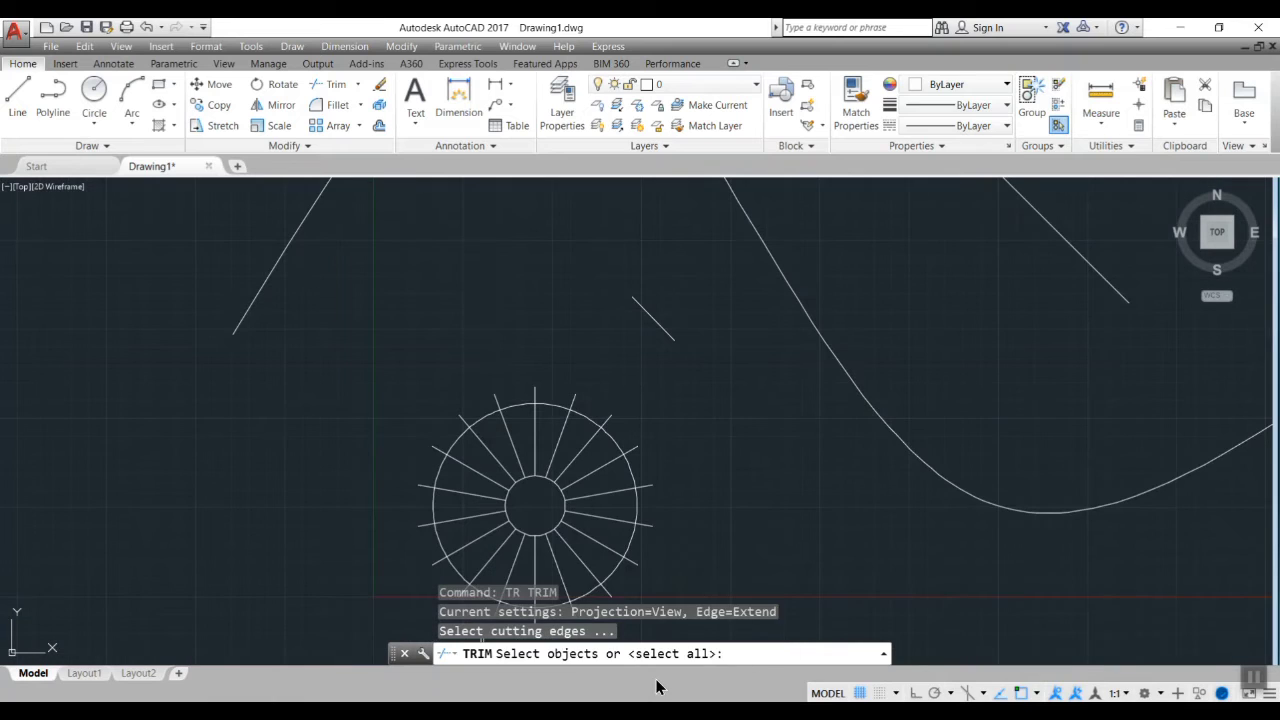
pyautogui.press('Return')
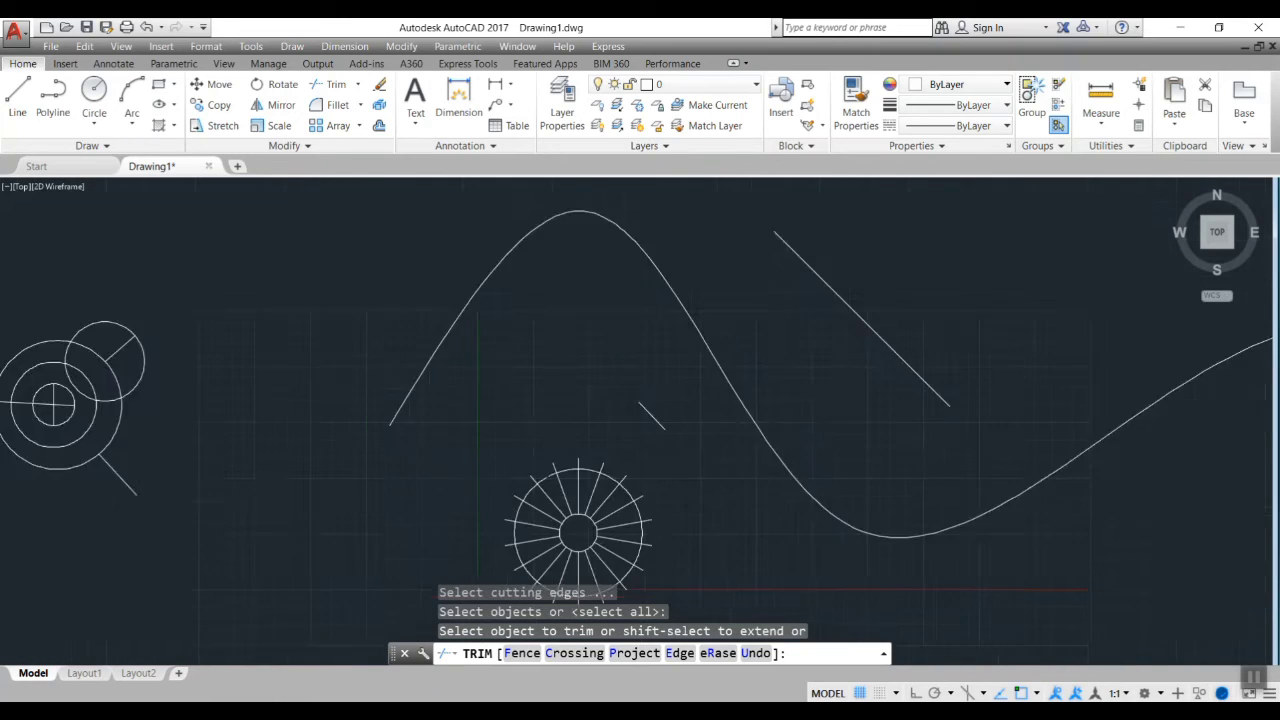
# - Zoom out, cancel the trim and pan across the rest of the practice geometry
pyautogui.scroll(-3, 737, 529)
pyautogui.moveTo(737, 529); pyautogui.dragTo(403, 491, button='middle')
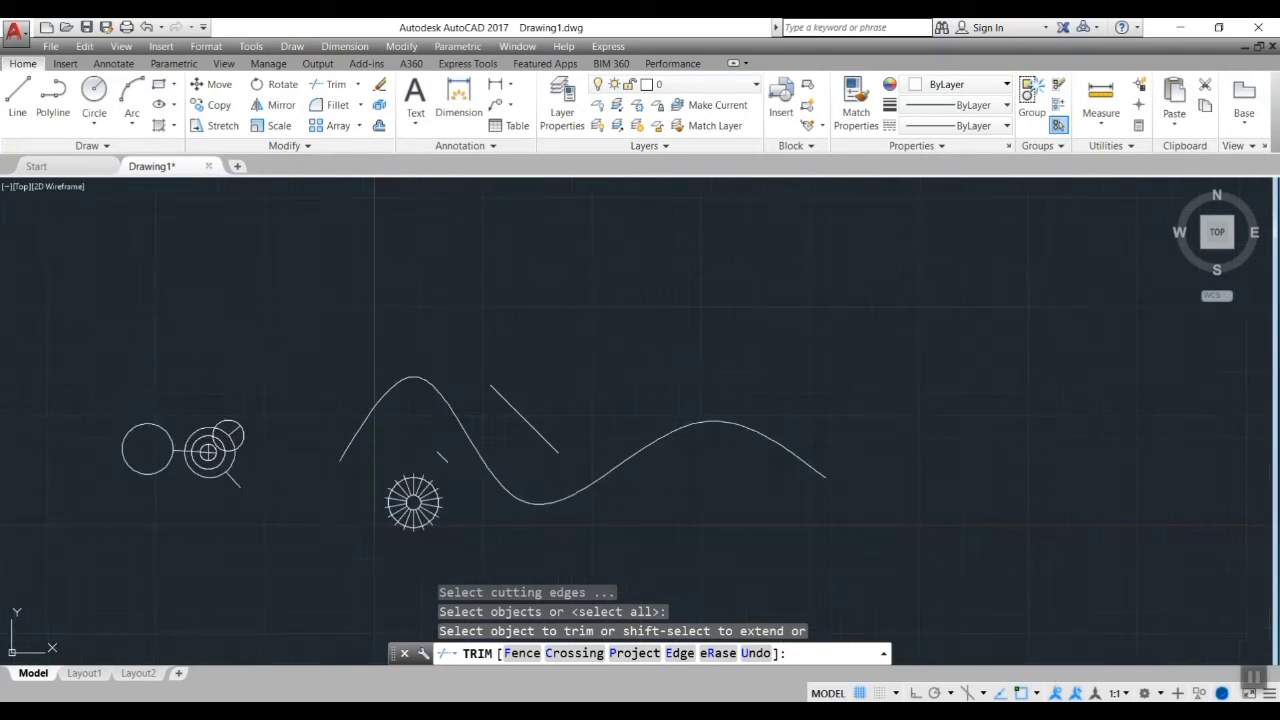
pyautogui.scroll(-2, 680, 474)
pyautogui.press('Escape')
pyautogui.moveTo(734, 426)
pyautogui.mouseDown(button='middle')
pyautogui.moveTo(249, 539)
pyautogui.moveTo(109, 512)
pyautogui.mouseUp(button='middle')
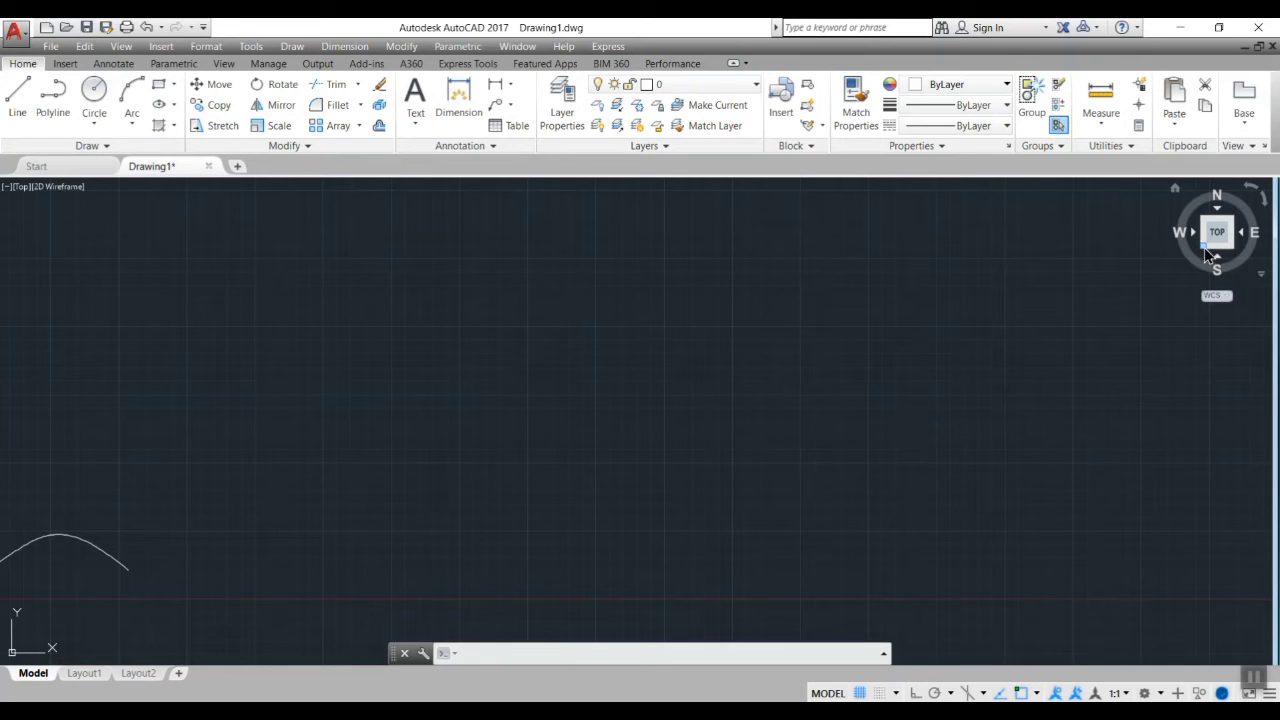
# - Switch to the SW isometric view and frame the curve and spoked circle
pyautogui.click(1204, 248)
pyautogui.scroll(3, 577, 463)
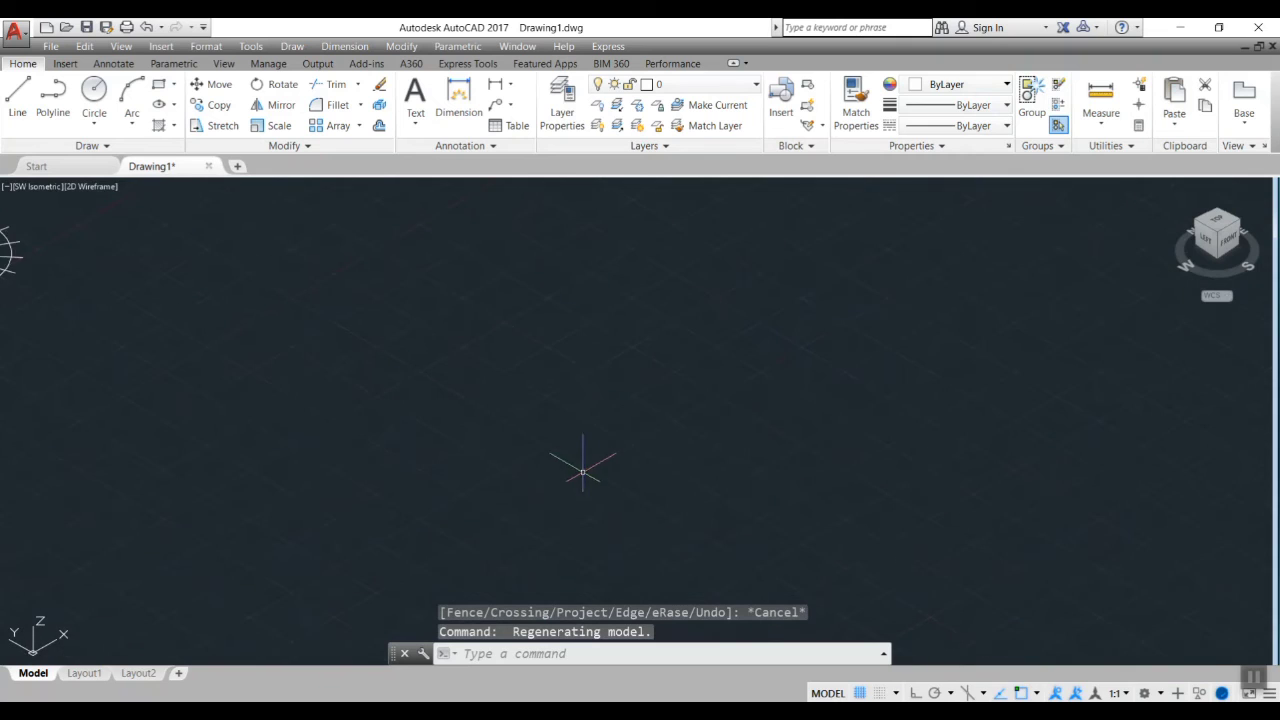
pyautogui.moveTo(577, 463); pyautogui.dragTo(480, 508, button='middle')
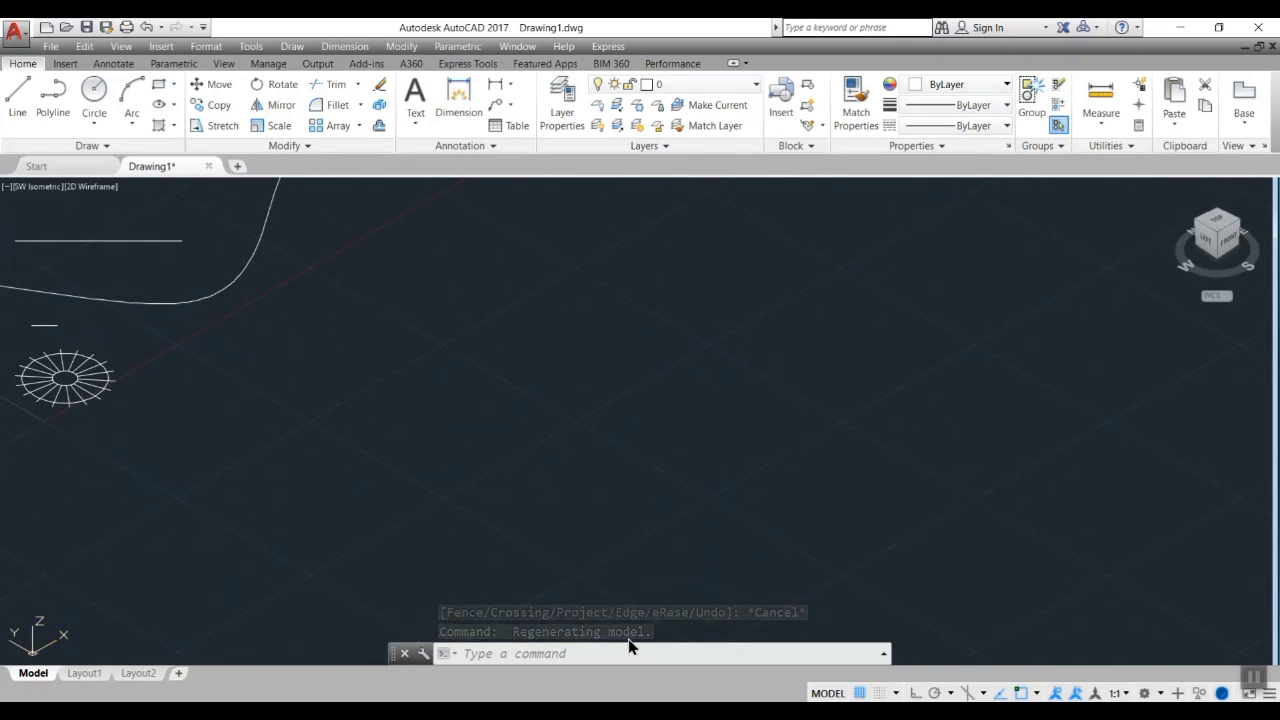
# - Start the PL (polyline) command and zoom in on the 3D triangular lines
pyautogui.write('pl')
pyautogui.press('Return')
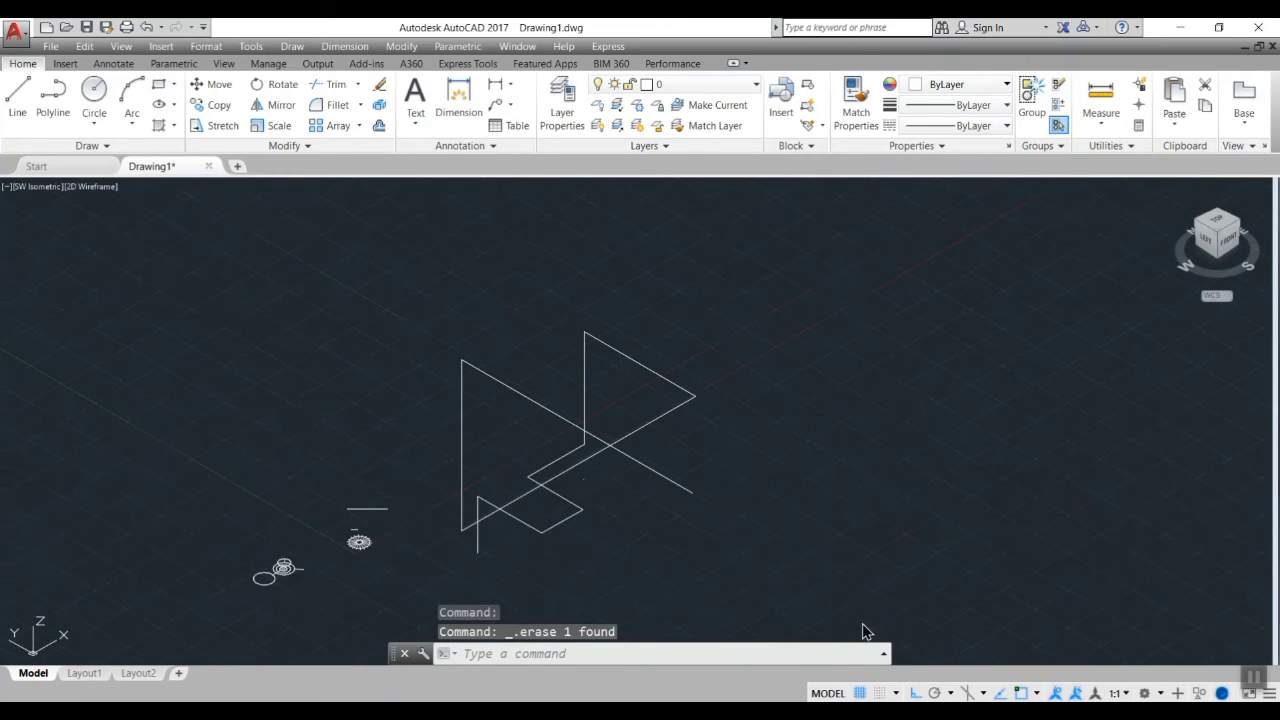
pyautogui.scroll(2, 590, 460)
pyautogui.scroll(2, 715, 465)
pyautogui.scroll(-2, 746, 511)
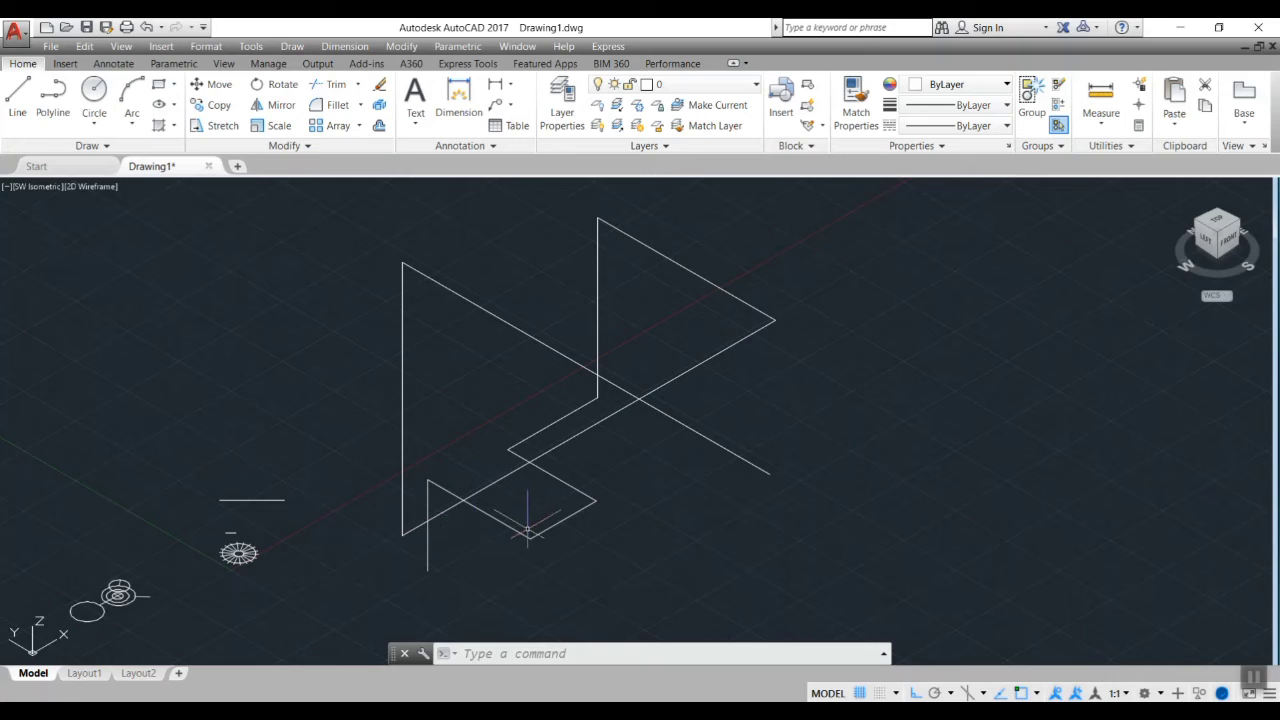
pyautogui.click(1230, 242)
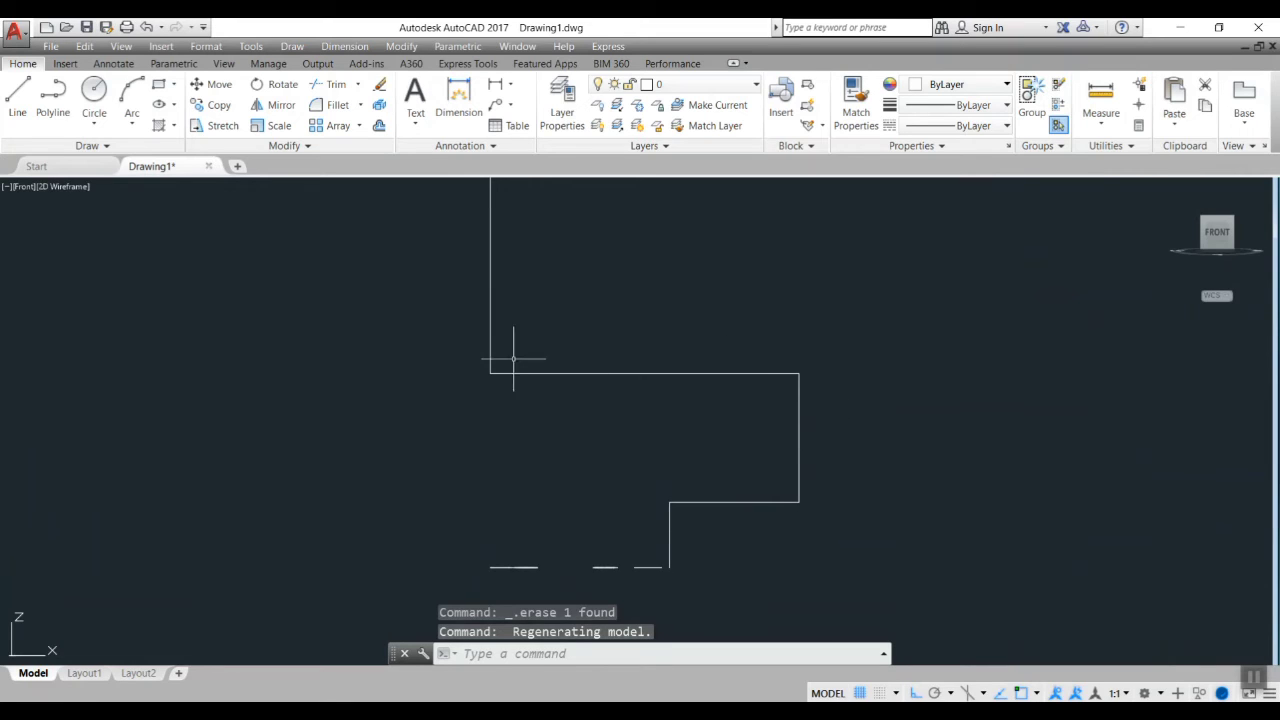
pyautogui.scroll(-2, 490, 427)
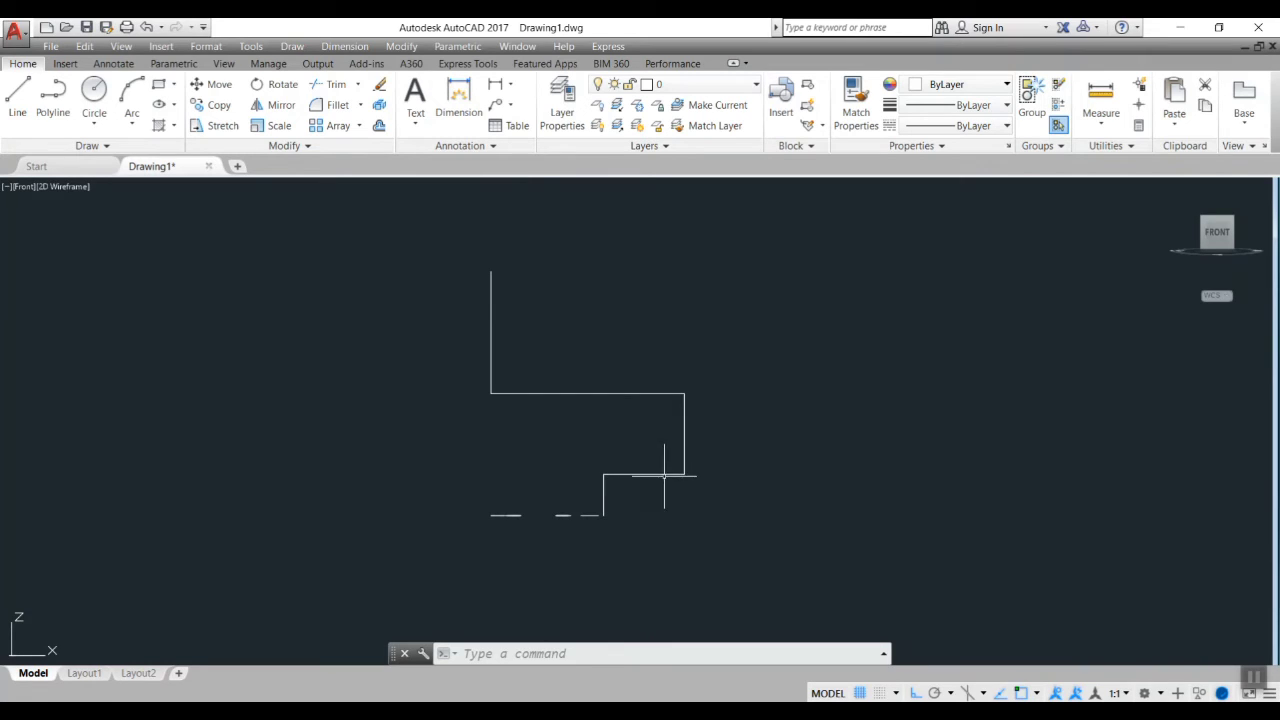
pyautogui.moveTo(1216, 232)
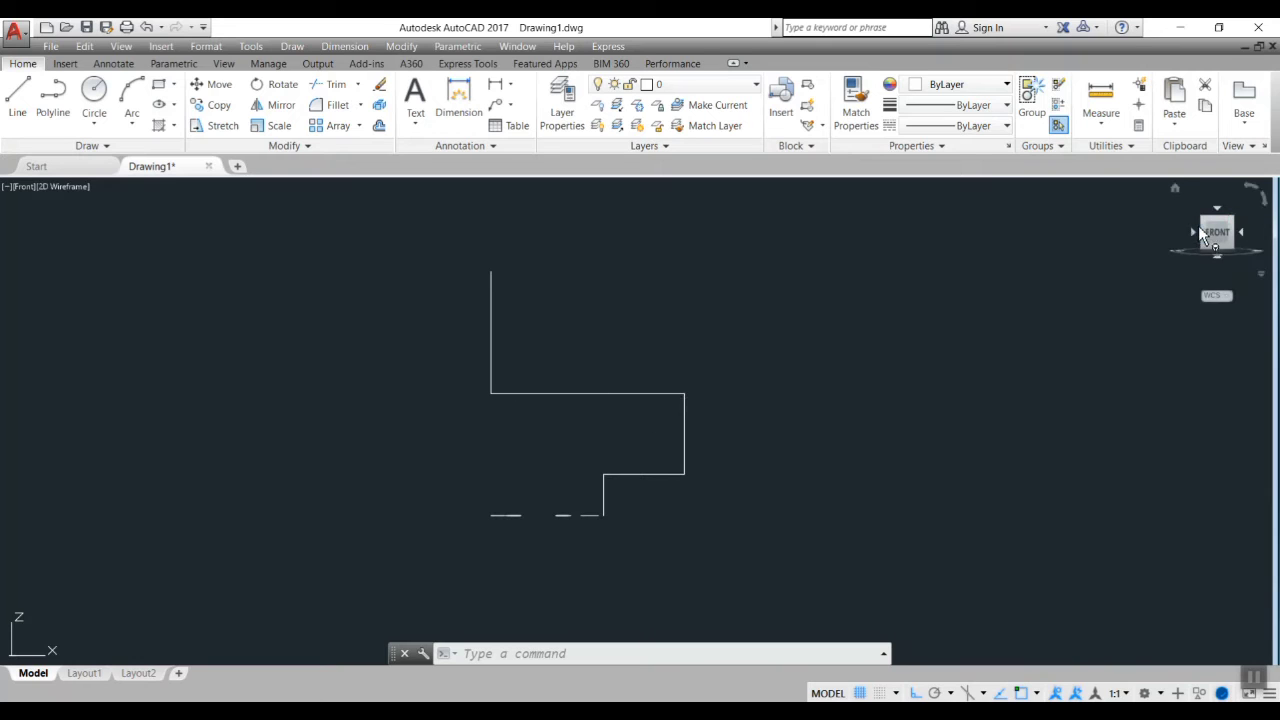
pyautogui.click(1202, 221)
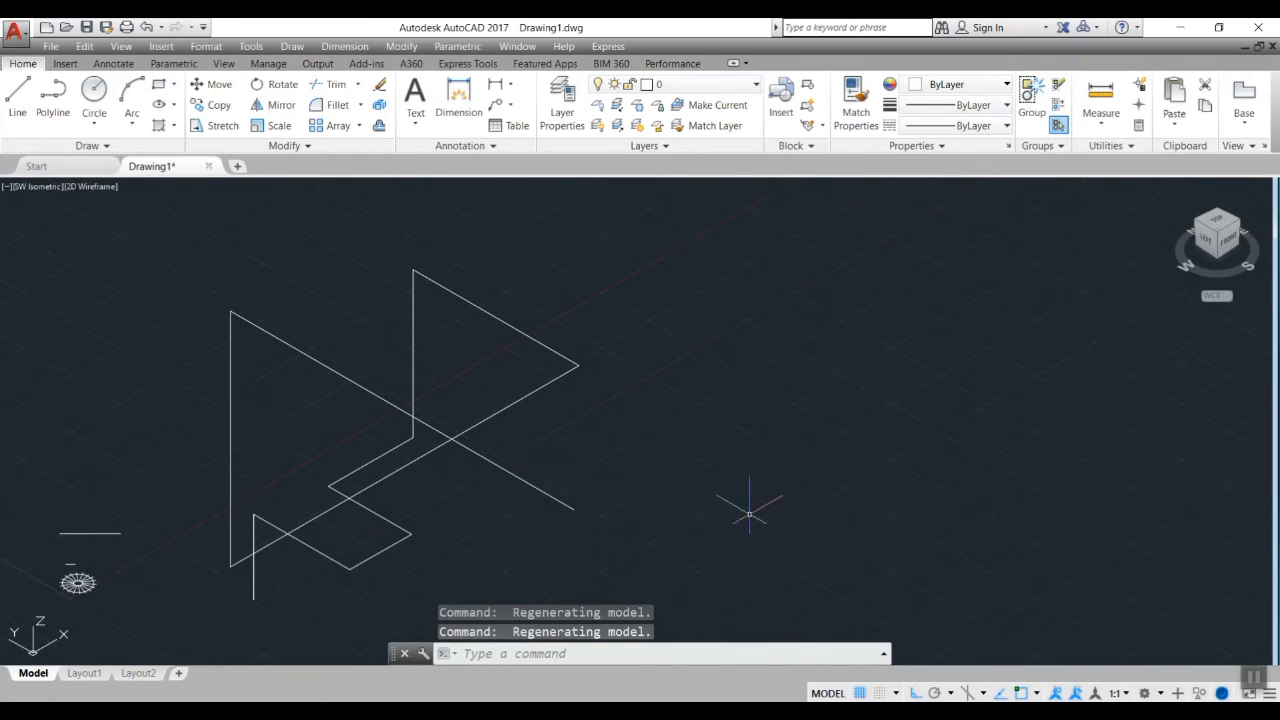
pyautogui.moveTo(749, 514); pyautogui.dragTo(789, 511, button='middle')
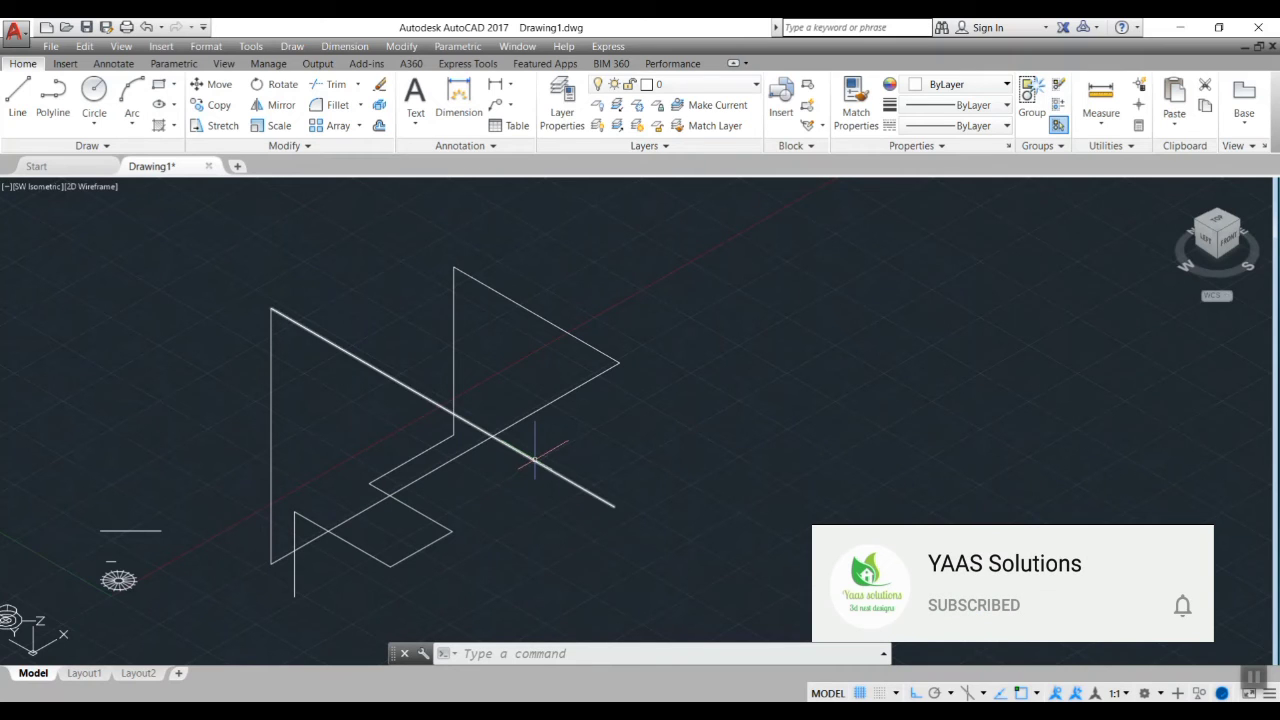
# - Start TRIM with all objects as cutting edges and try trimming the vertical line's bottom
pyautogui.write('tr')
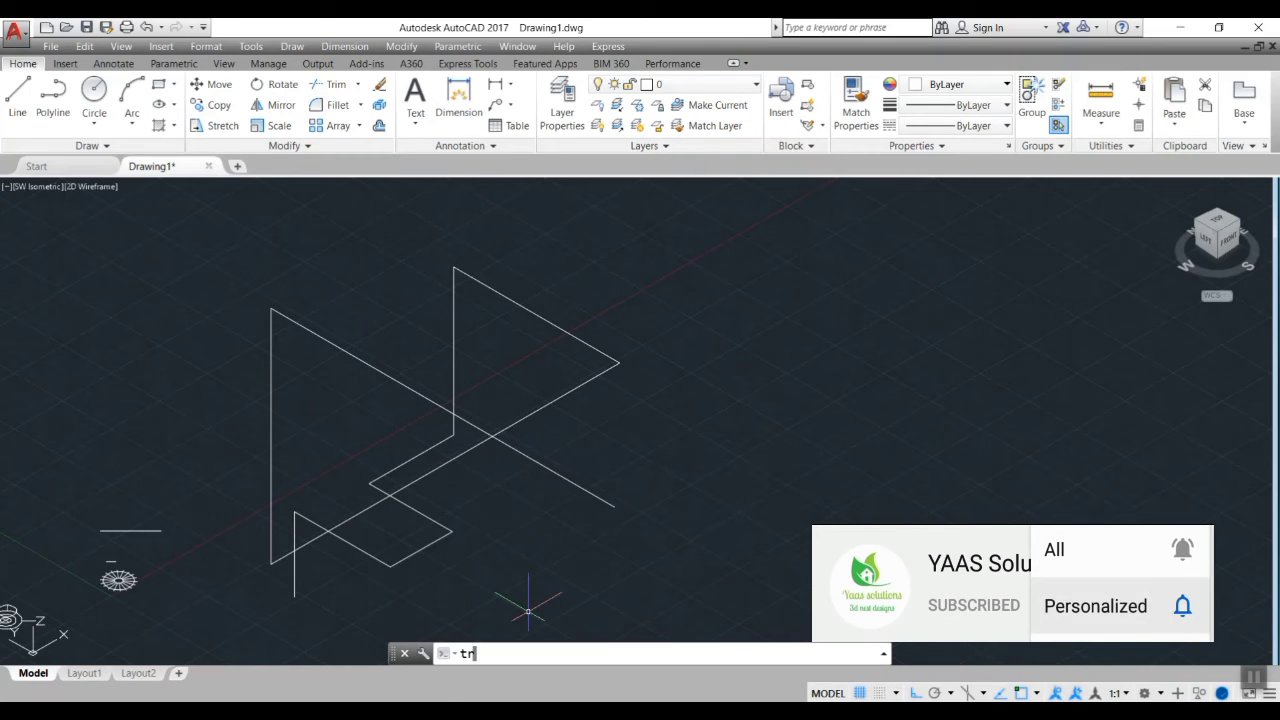
pyautogui.press('Return')
pyautogui.press('Return')
pyautogui.click(548, 466)
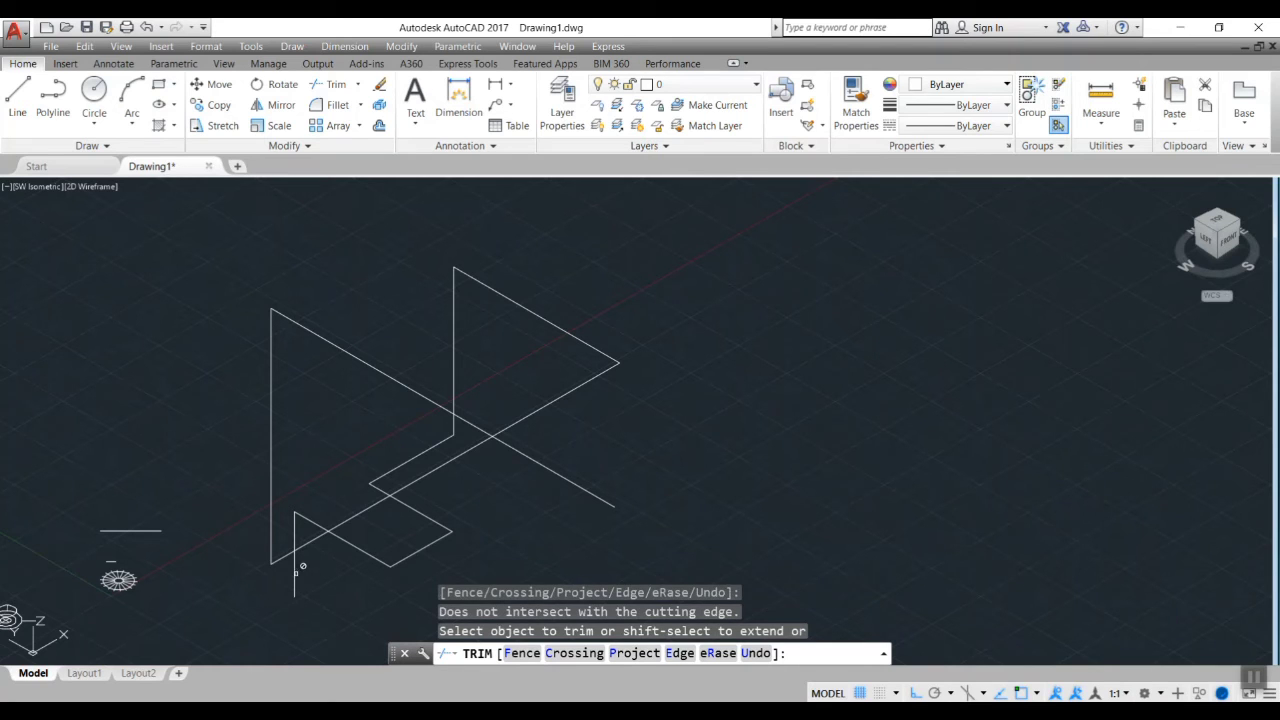
# - Reframe the triangular 3D geometry, hiding the grid with F7 and then showing it again
pyautogui.moveTo(302, 566); pyautogui.dragTo(467, 531, button='middle')
pyautogui.scroll(2, 628, 463)
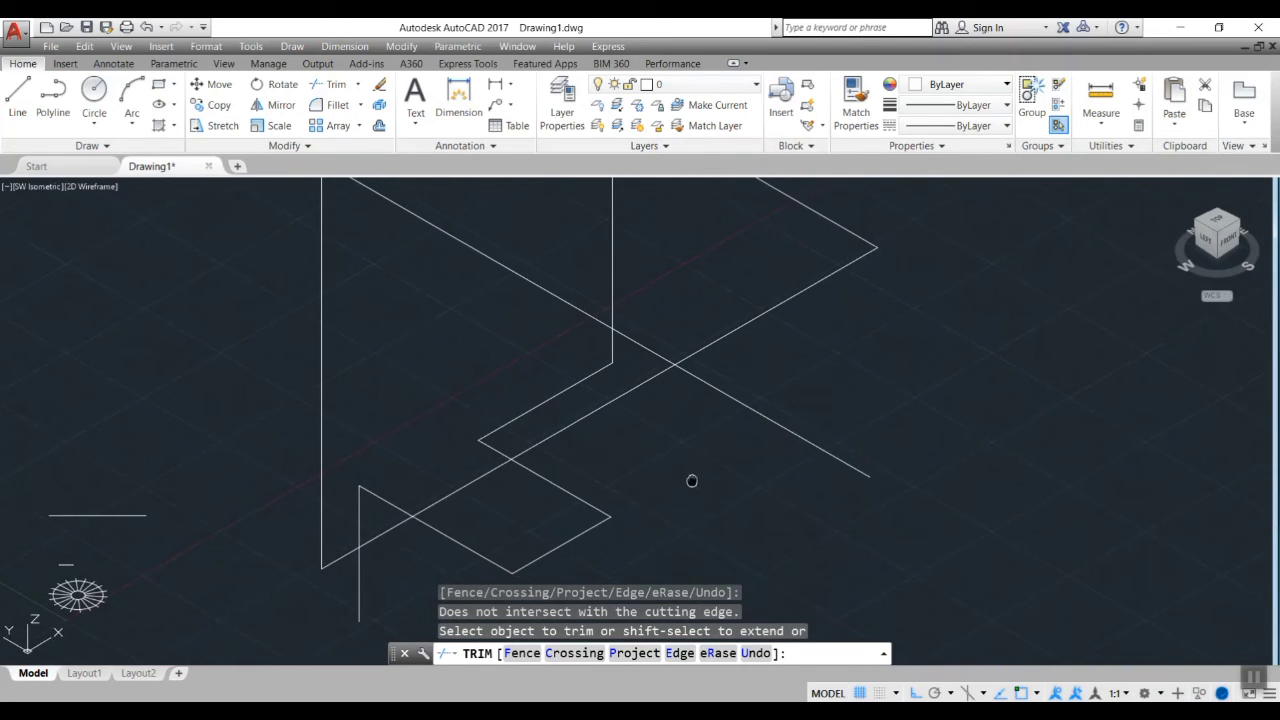
pyautogui.moveTo(691, 481); pyautogui.dragTo(689, 481, button='middle')
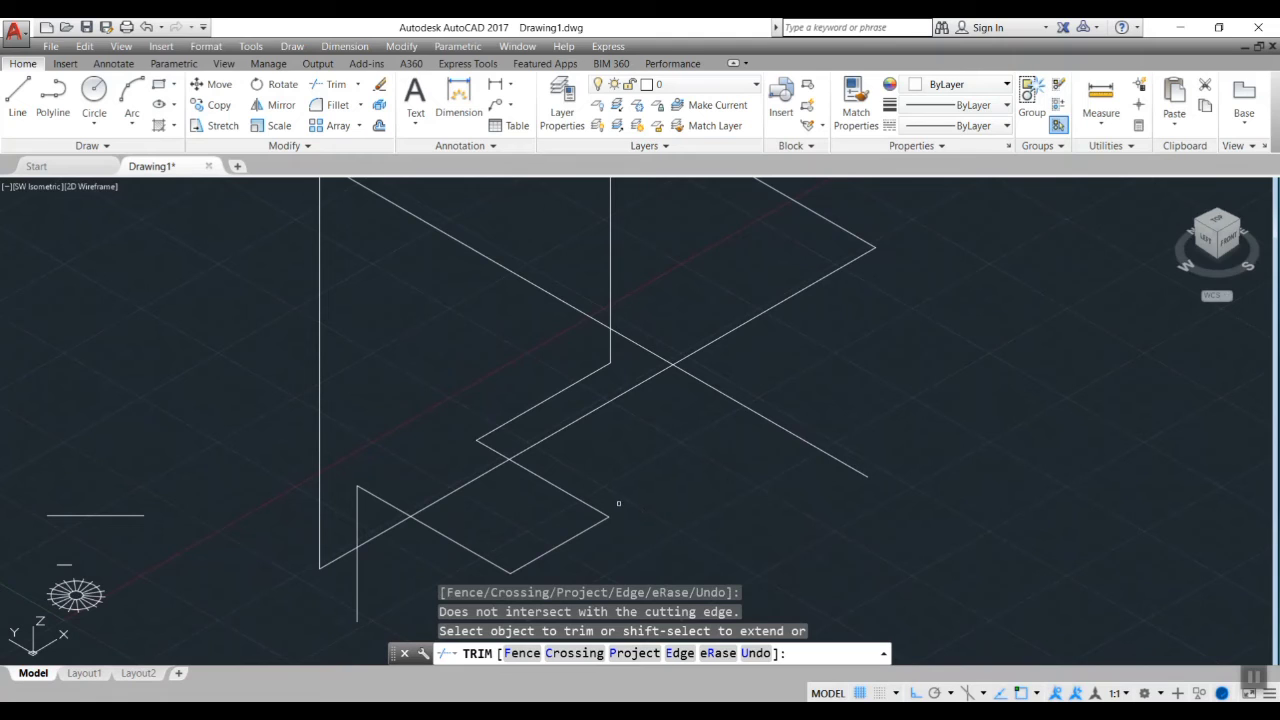
pyautogui.press('F7')
pyautogui.scroll(-2, 620, 514)
pyautogui.moveTo(569, 397); pyautogui.dragTo(466, 363, button='middle')
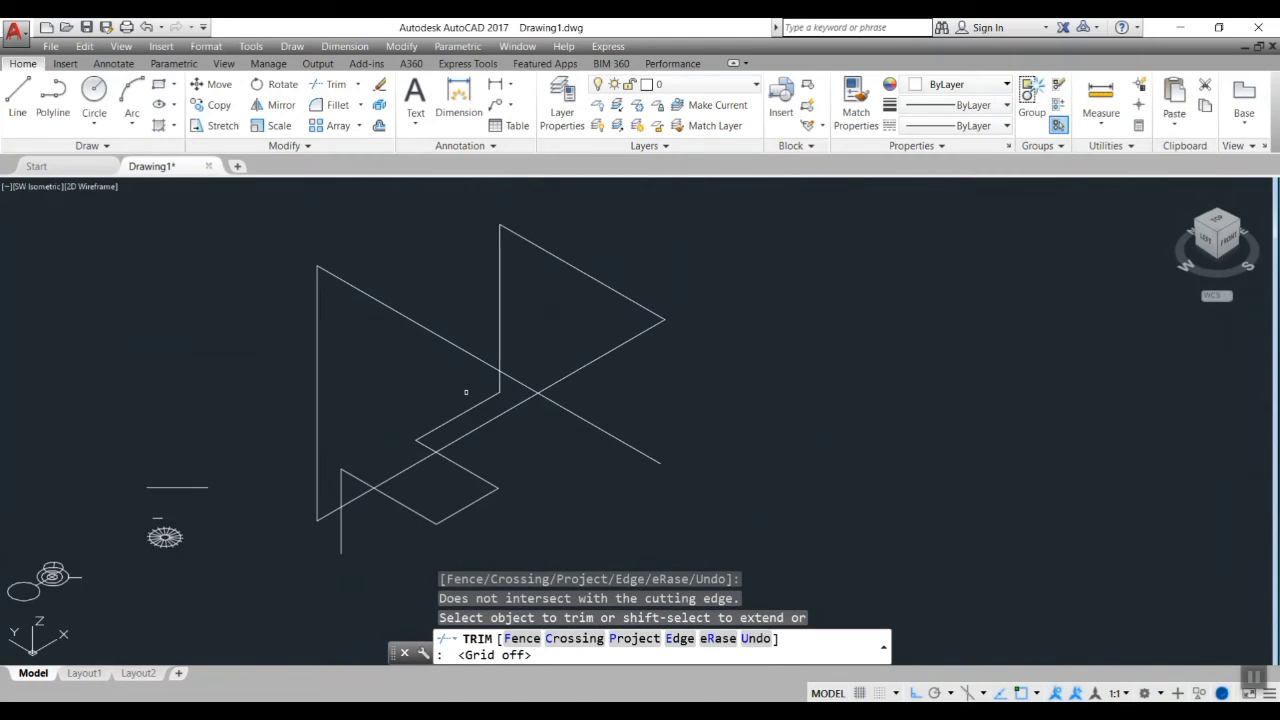
pyautogui.press('F7')
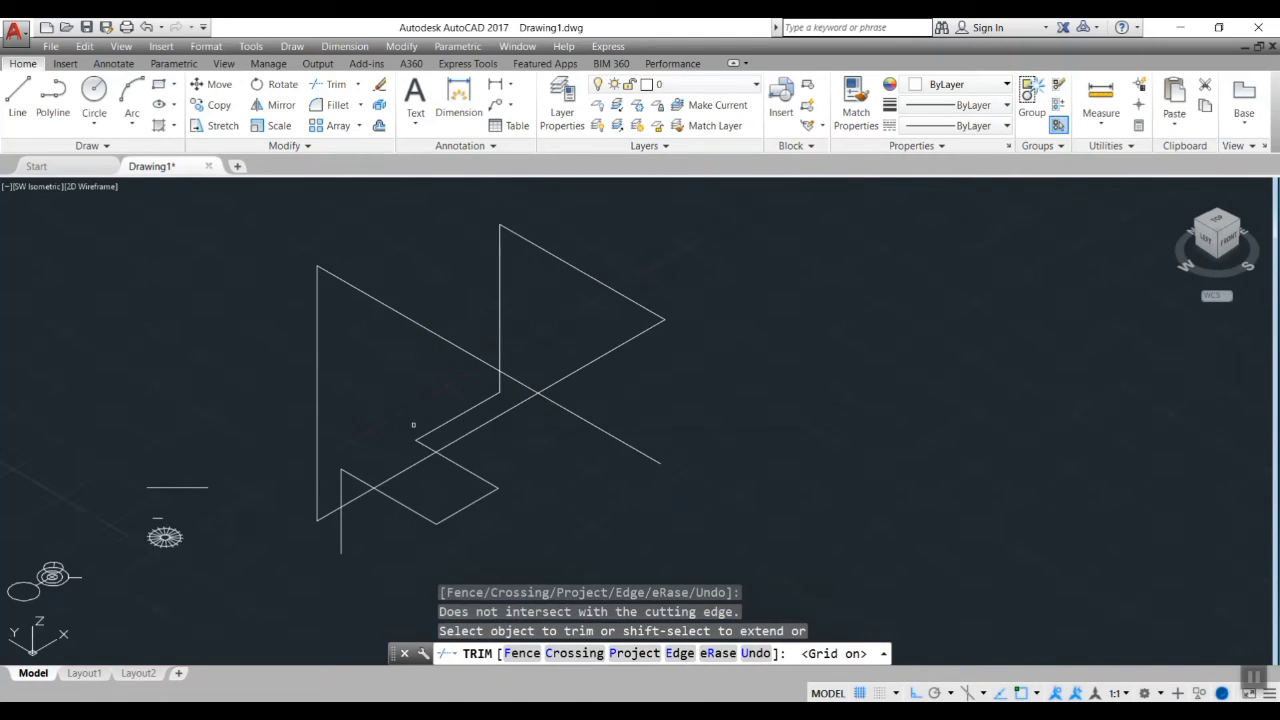
# - Cancel that trim and restart TR with every object as a cutting edge
pyautogui.press('Escape')
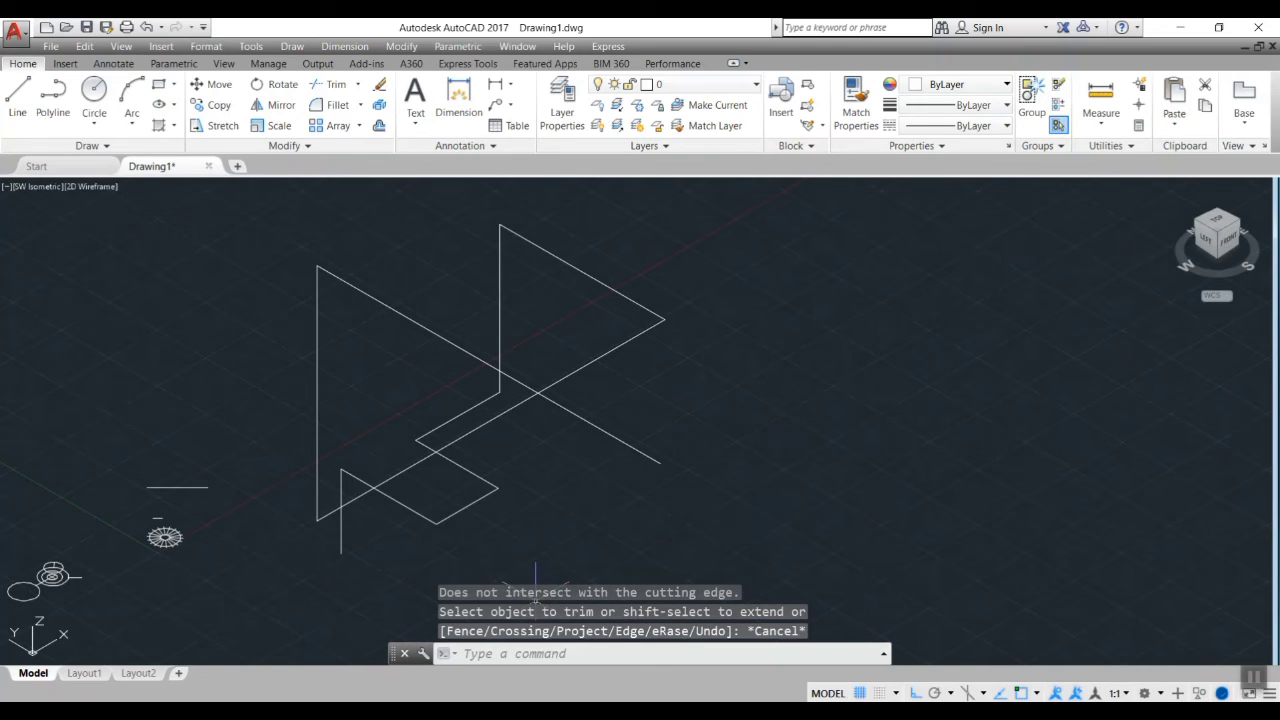
pyautogui.write('tr')
pyautogui.press('Return')
pyautogui.press('Return')
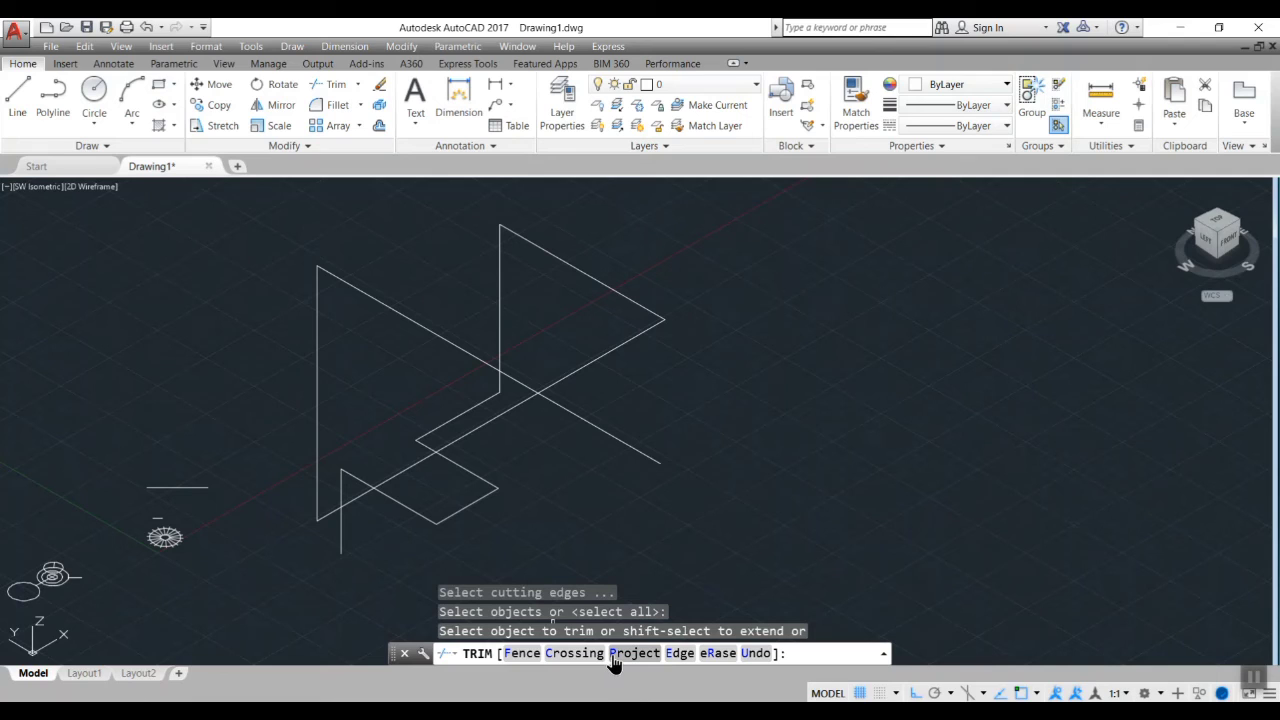
# - Set the TRIM Project option to View so on-screen crossings act as cutting edges
pyautogui.click(614, 655)
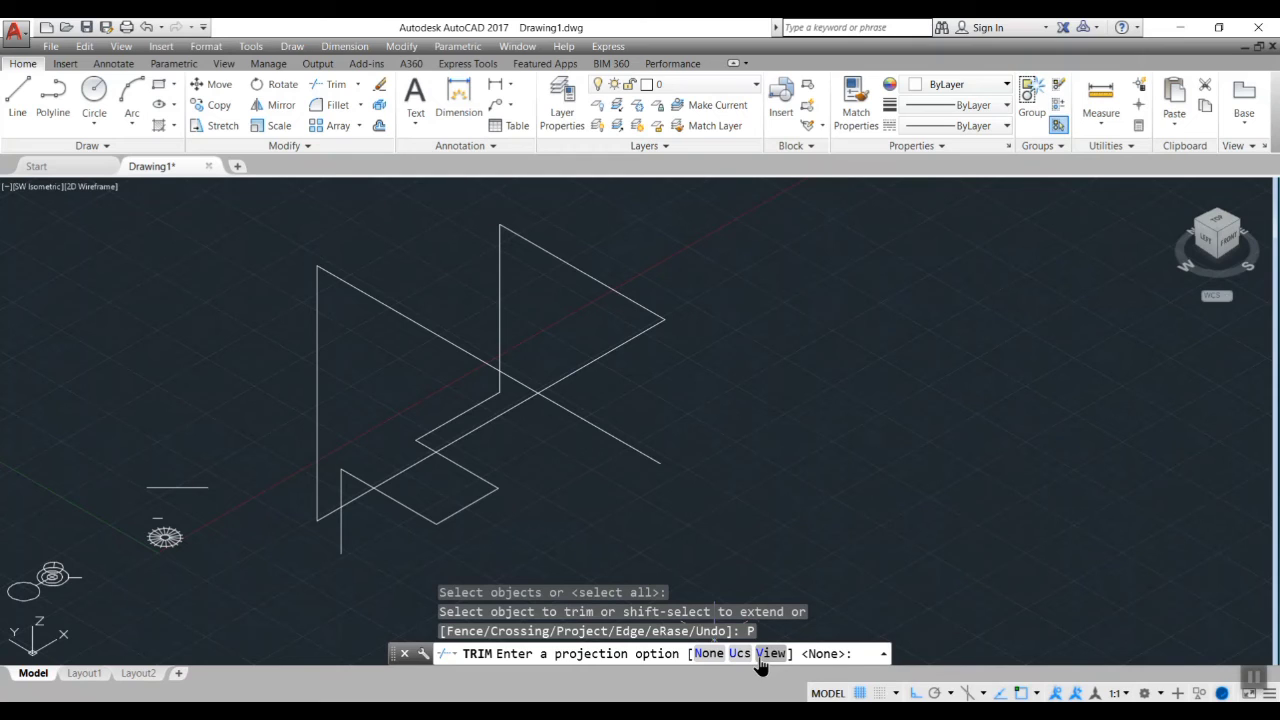
pyautogui.moveTo(1215, 240)
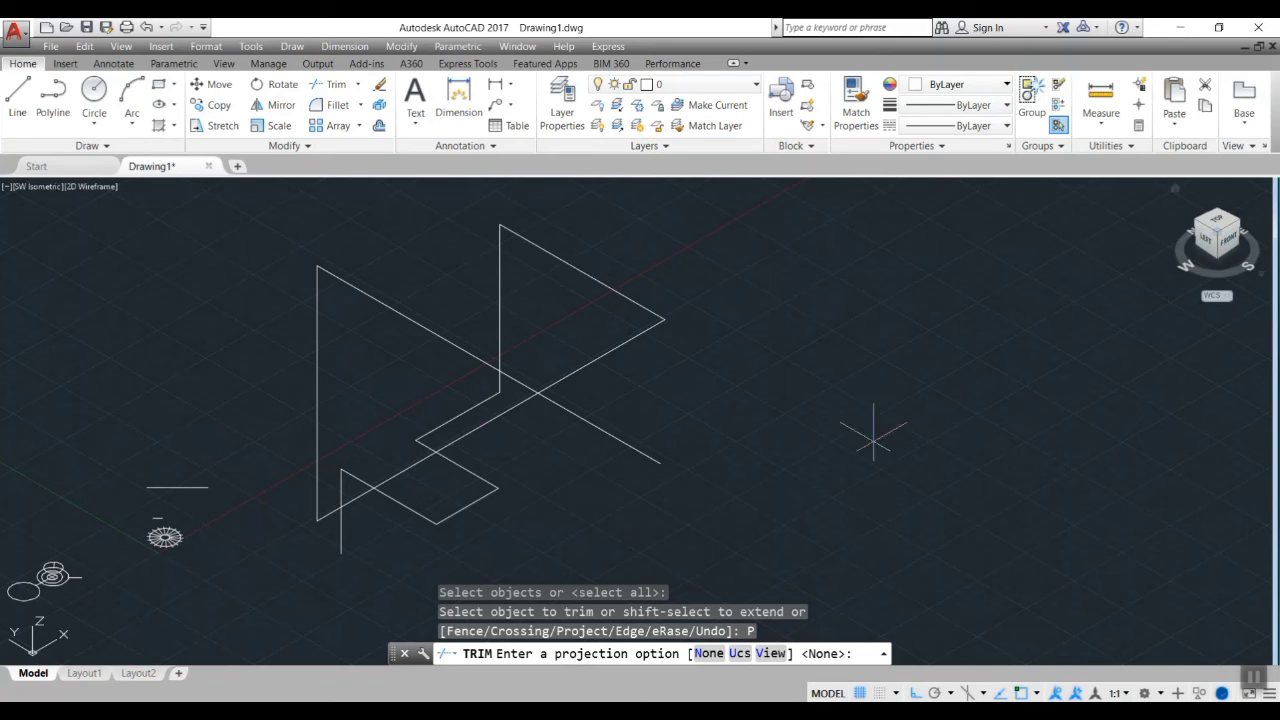
pyautogui.click(760, 656)
pyautogui.scroll(2, 543, 490)
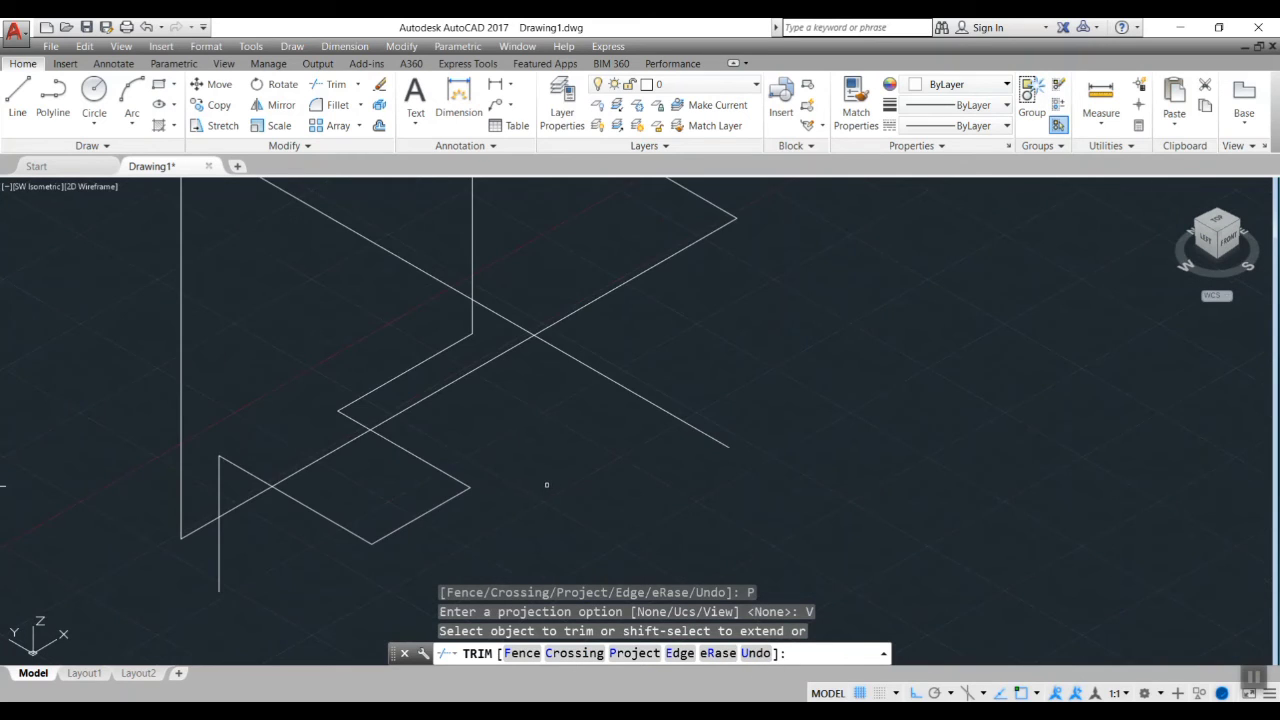
pyautogui.scroll(-2, 543, 486)
# - Trim the diagonal, vertical and short segments around the triangles, then end TRIM and undo
pyautogui.moveTo(543, 490); pyautogui.dragTo(543, 528, button='middle')
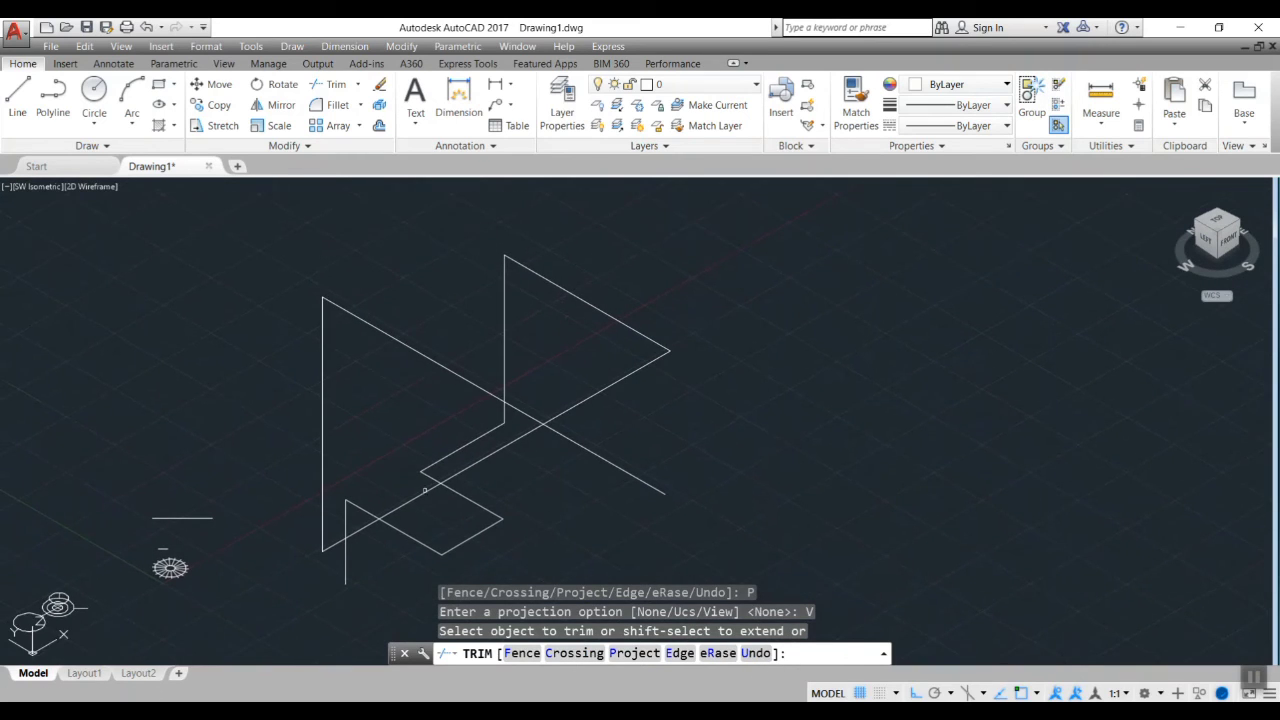
pyautogui.click(493, 428)
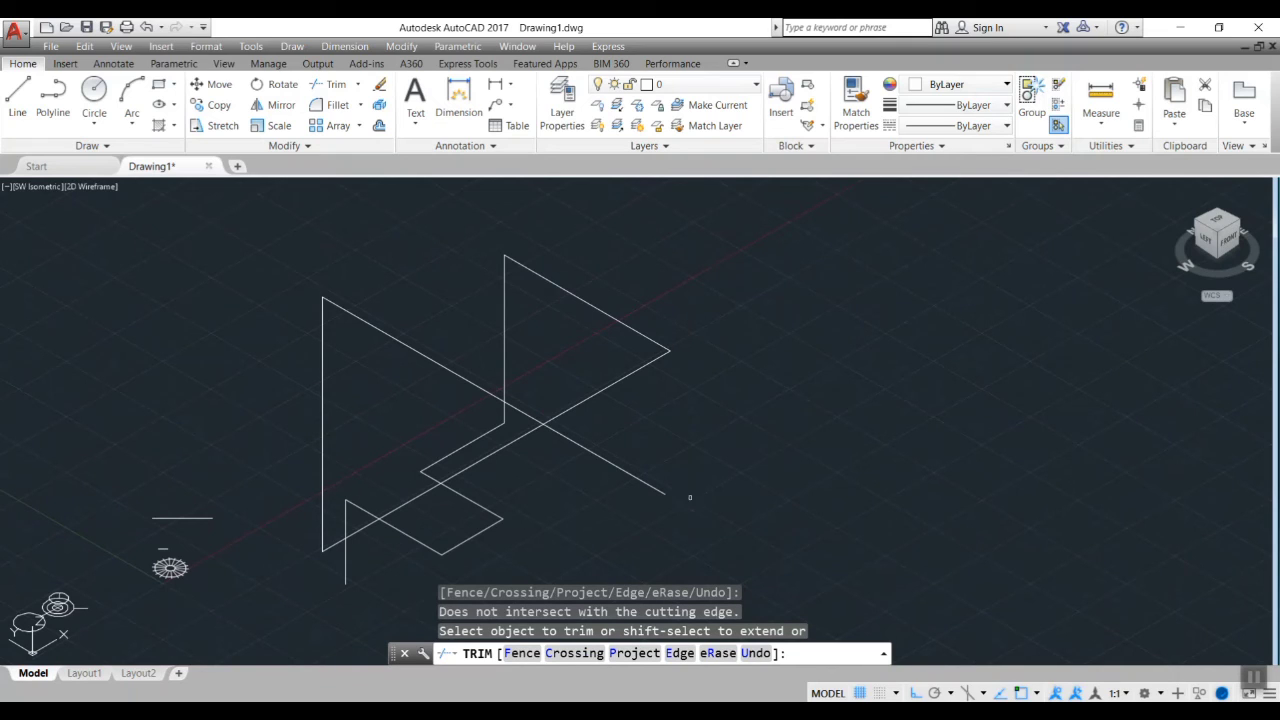
pyautogui.click(594, 453)
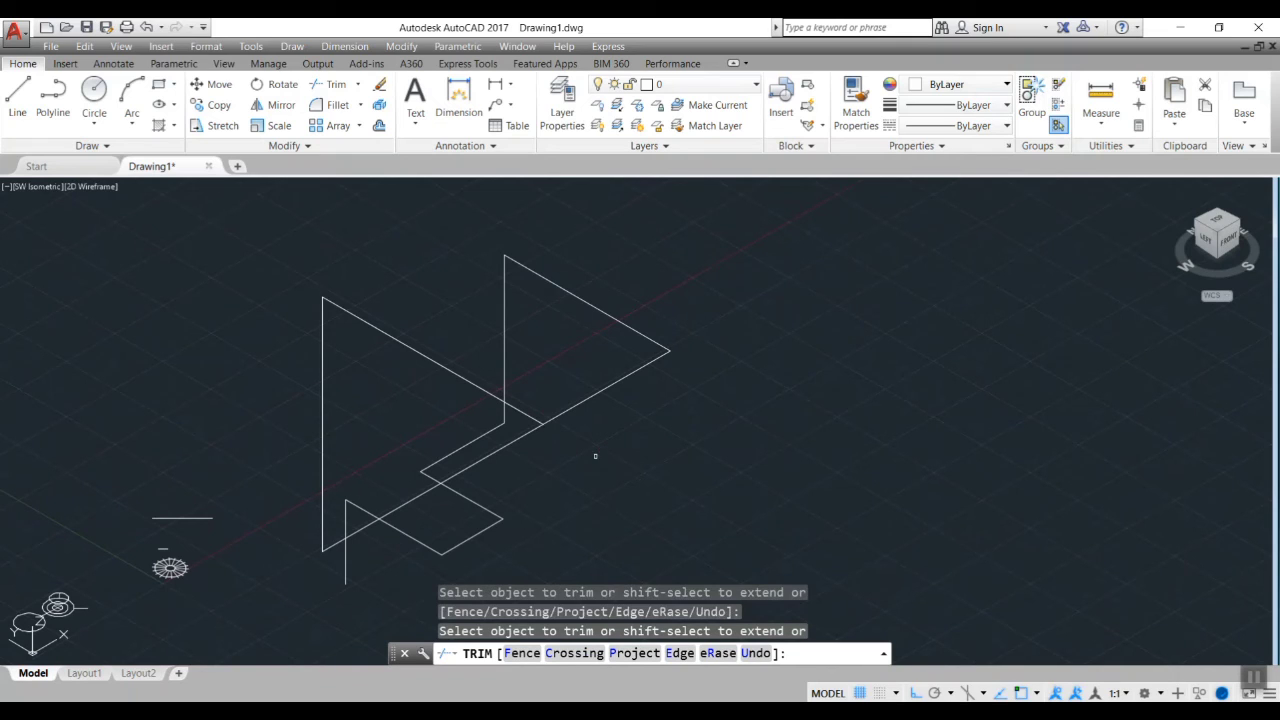
pyautogui.click(345, 570)
pyautogui.click(425, 488)
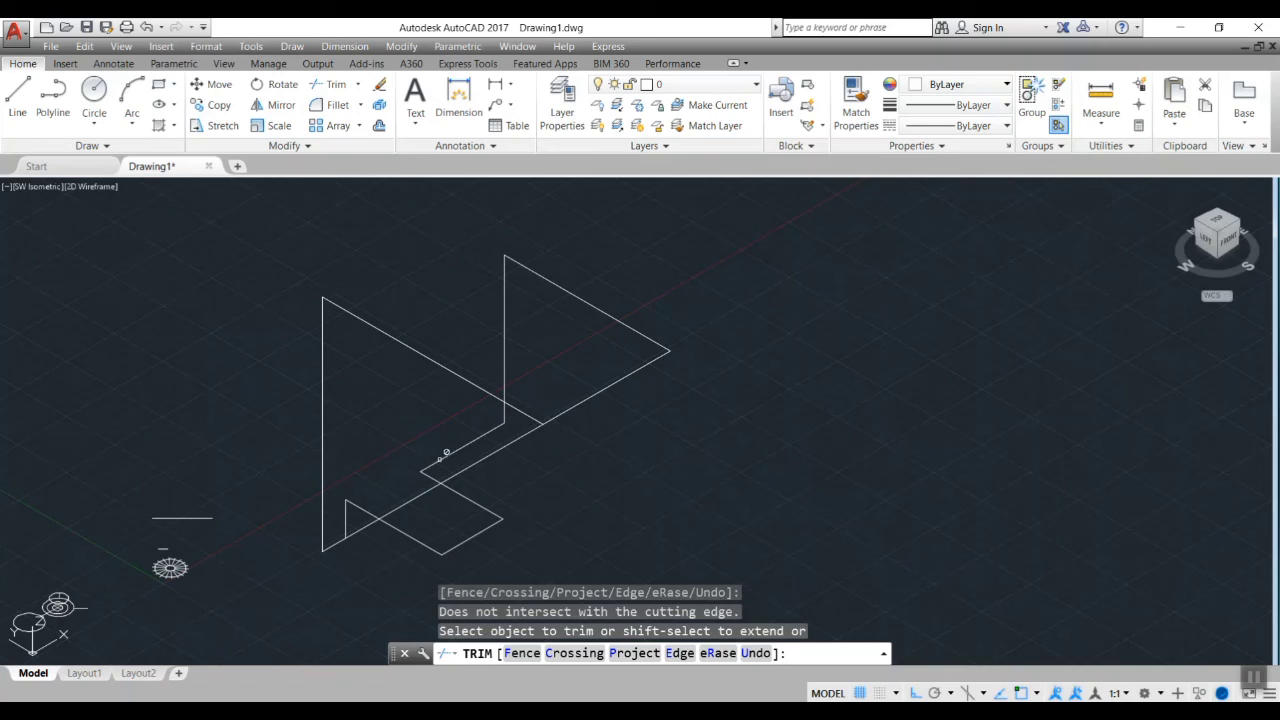
pyautogui.click(514, 436)
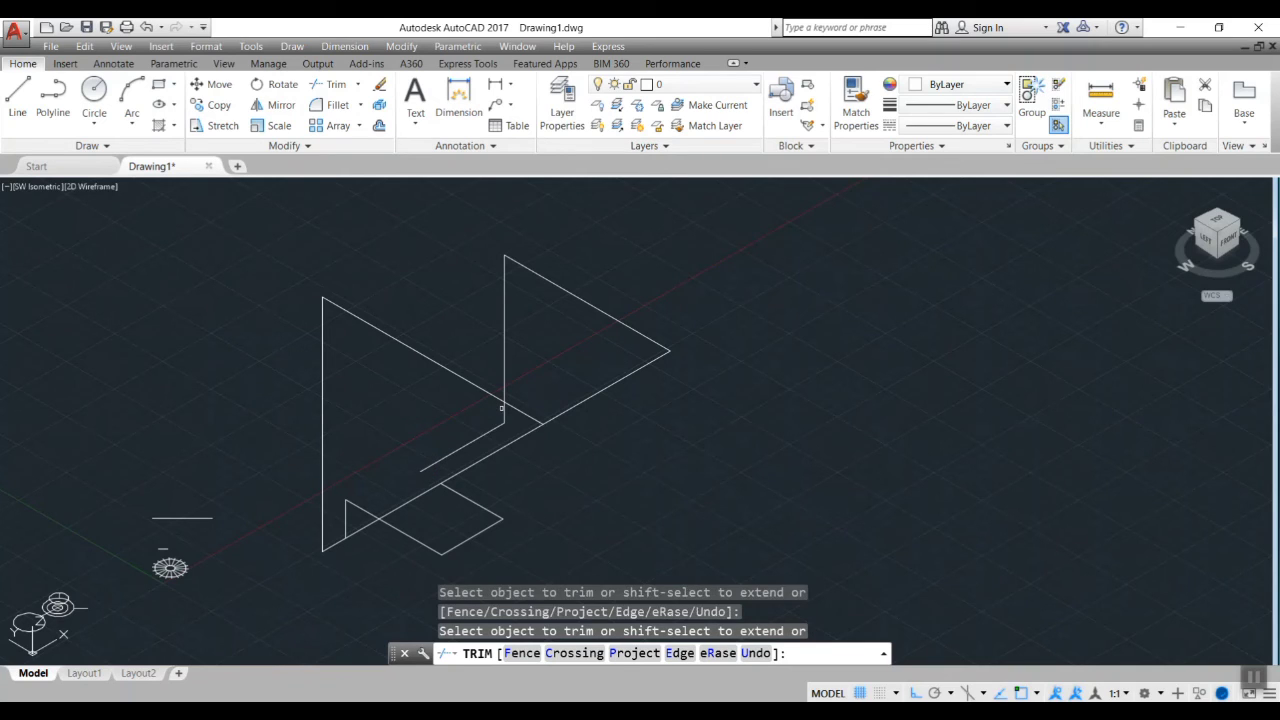
pyautogui.click(503, 412)
pyautogui.click(340, 540)
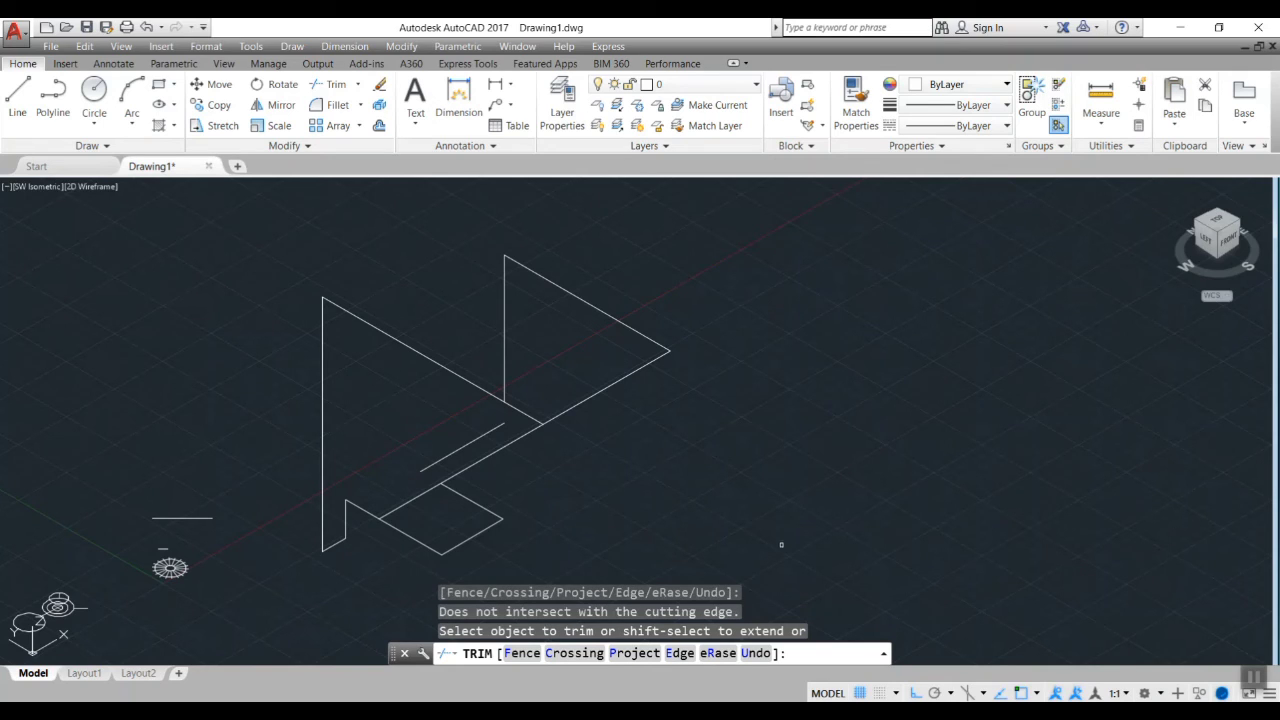
pyautogui.click(425, 495)
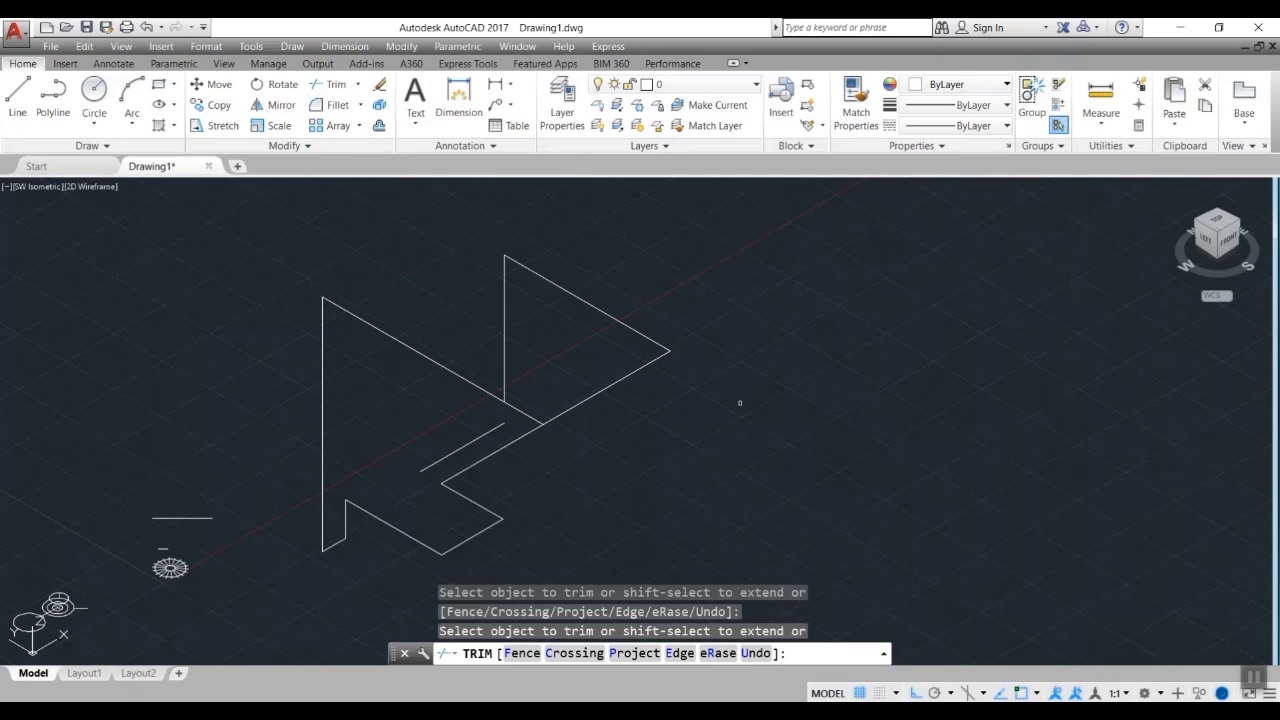
pyautogui.press('Escape')
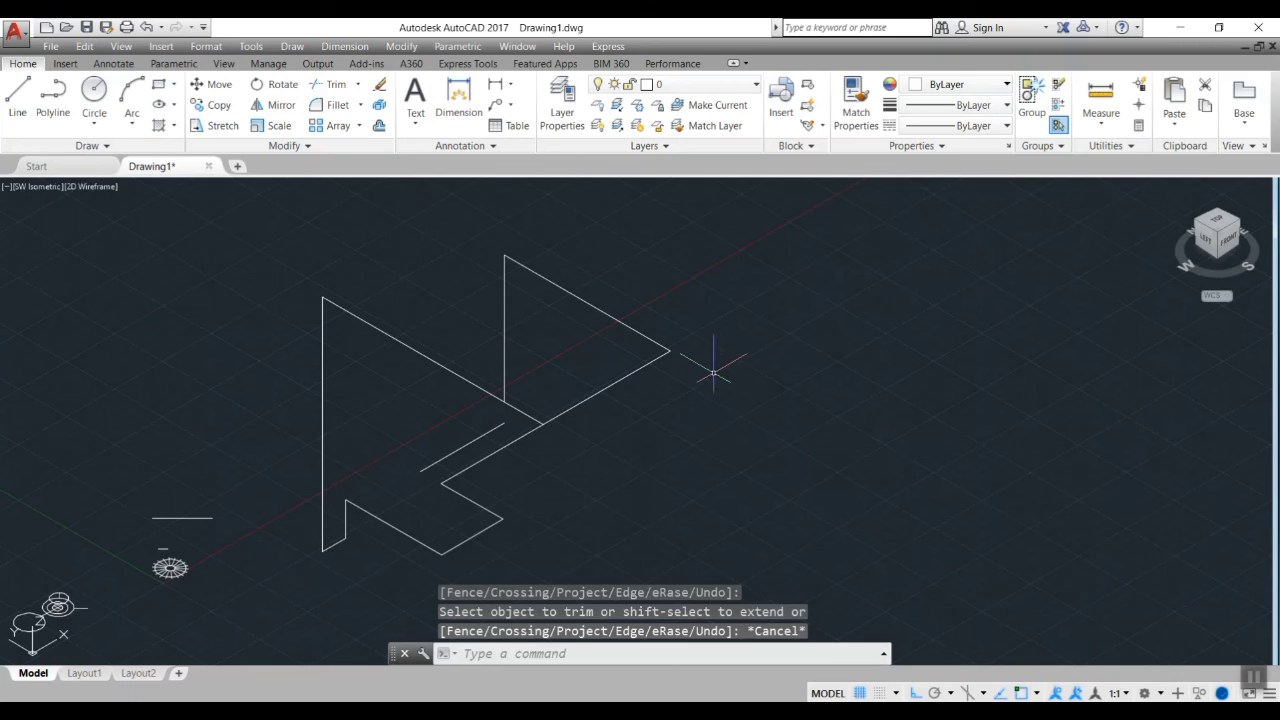
pyautogui.hotkey('ctrl', 'z')
pyautogui.hotkey('ctrl', 'z')
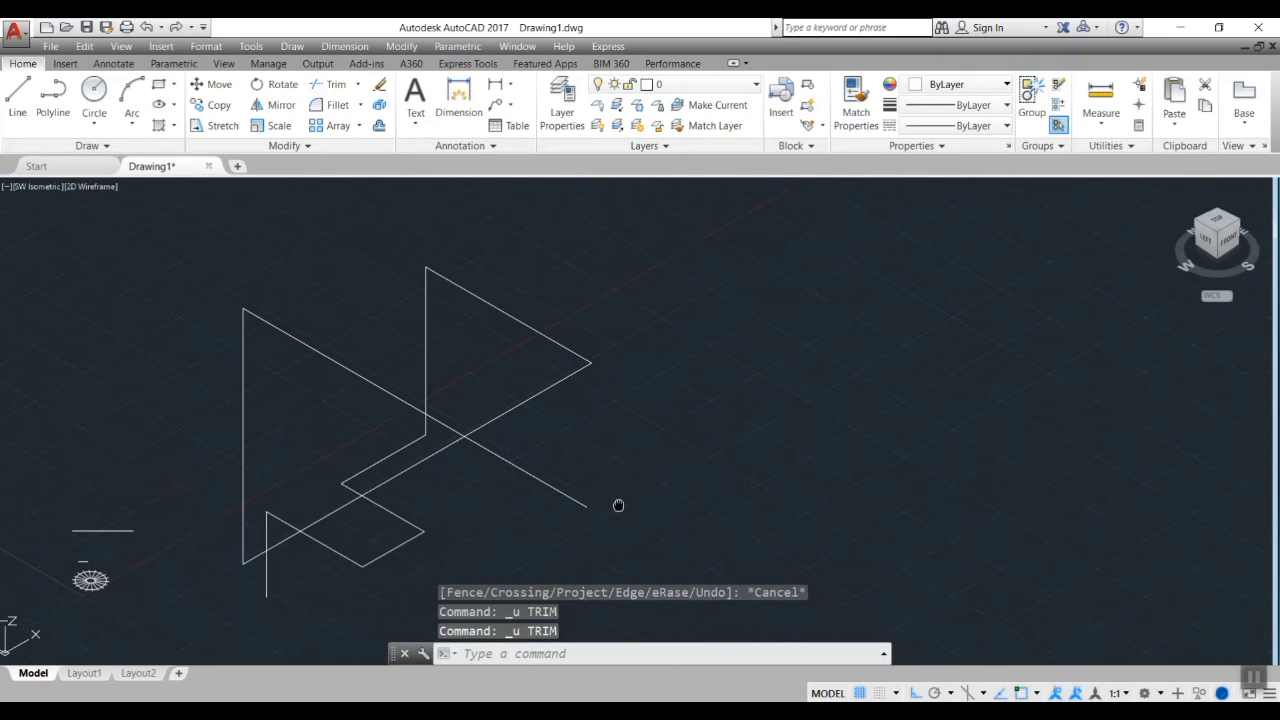
# - Pan the drawing, then restore the ViewCube Home view of the whole practice drawing
pyautogui.moveTo(660, 465); pyautogui.dragTo(590, 503, button='middle')
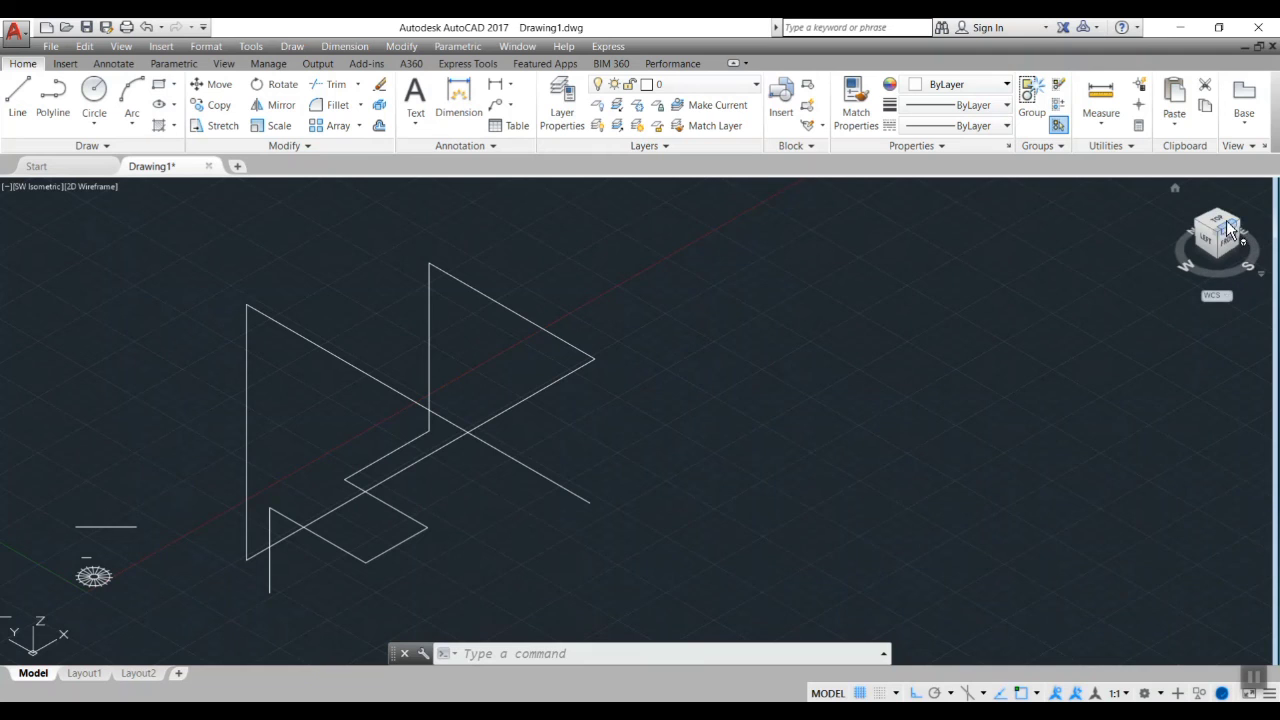
pyautogui.click(1217, 253)
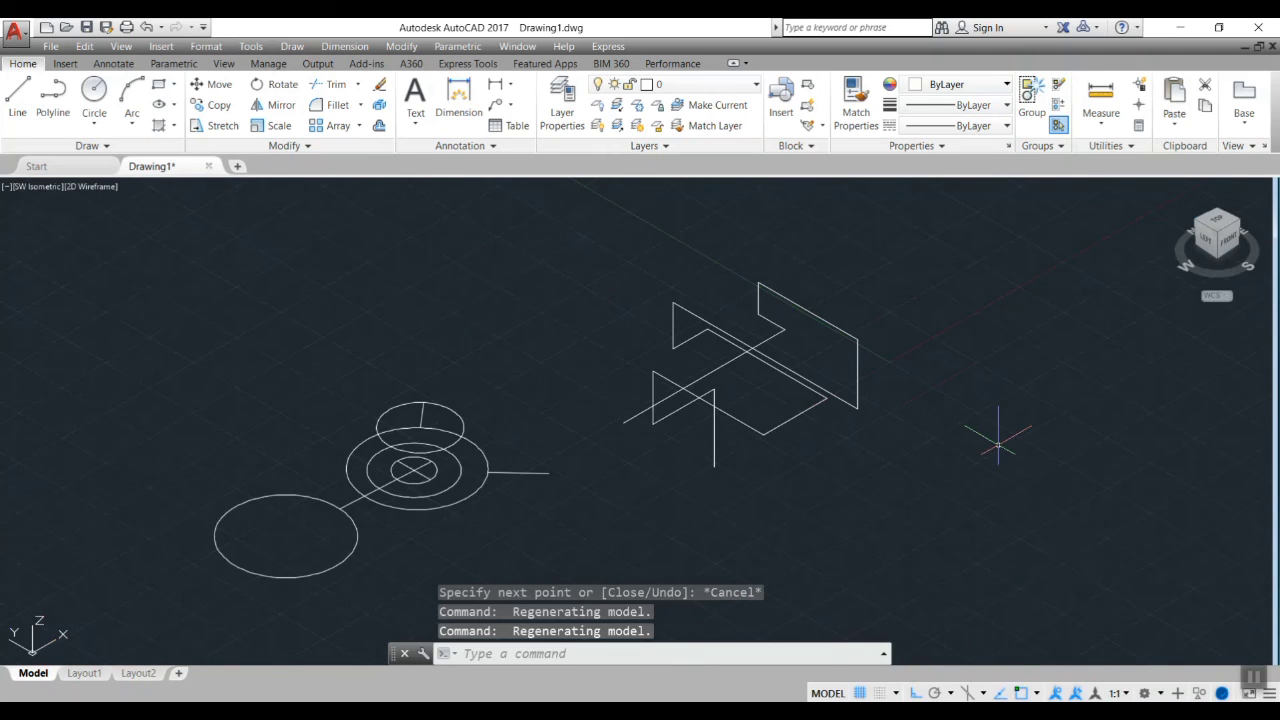
# - Start TR with all objects as cutting edges and set Project to UCS
pyautogui.write('tr')
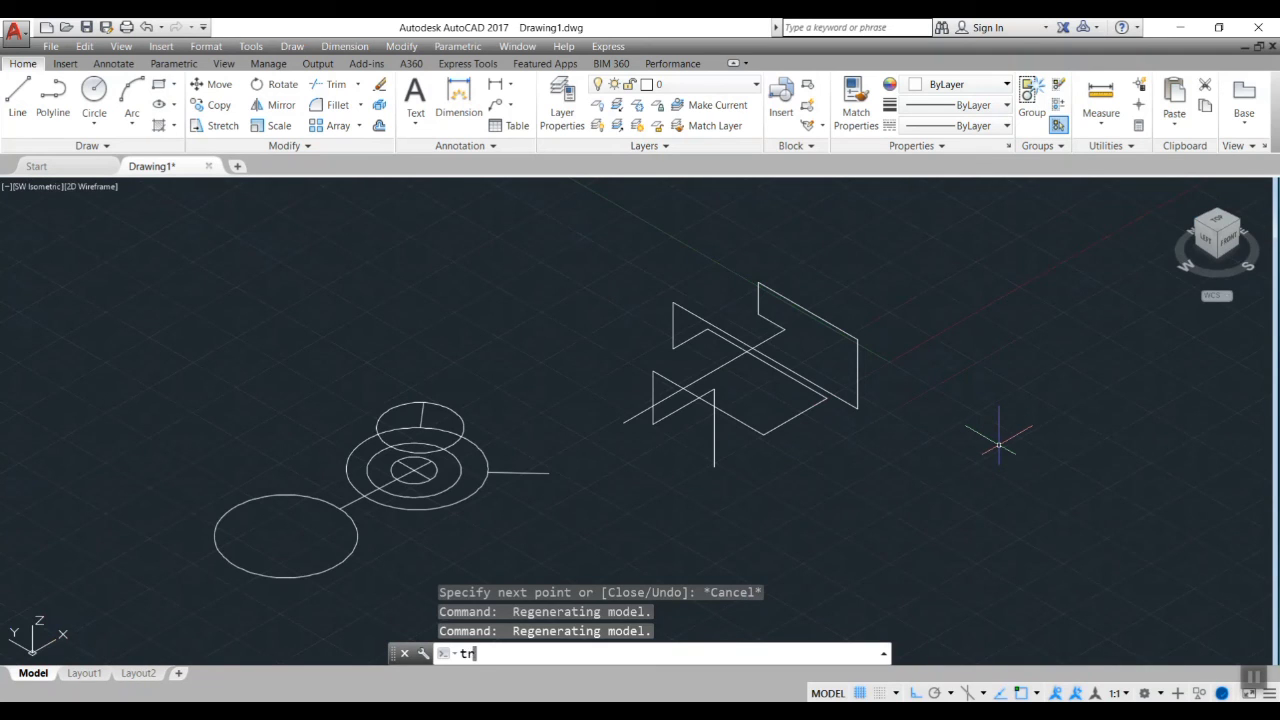
pyautogui.press('Return')
pyautogui.press('Return')
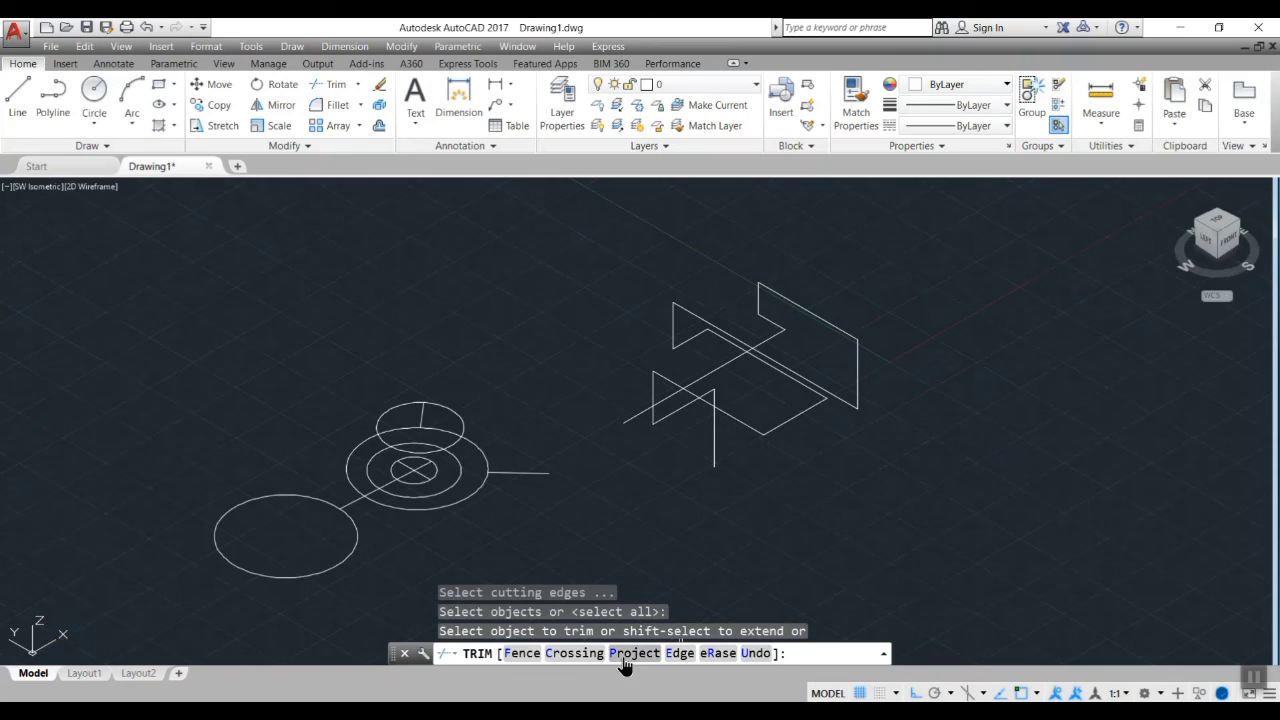
pyautogui.click(623, 655)
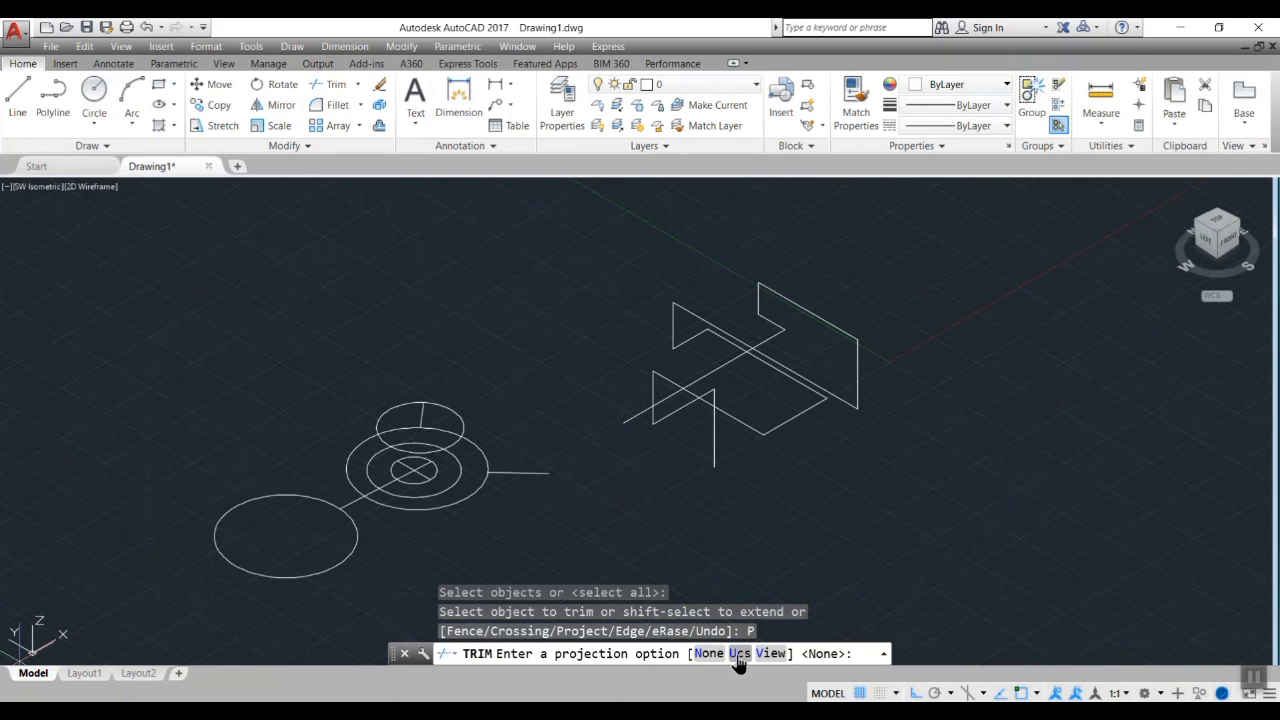
pyautogui.click(736, 659)
# - Trim four crossing segments of the triangle edges, including its upper edge and adjacent diagonal
pyautogui.click(853, 395)
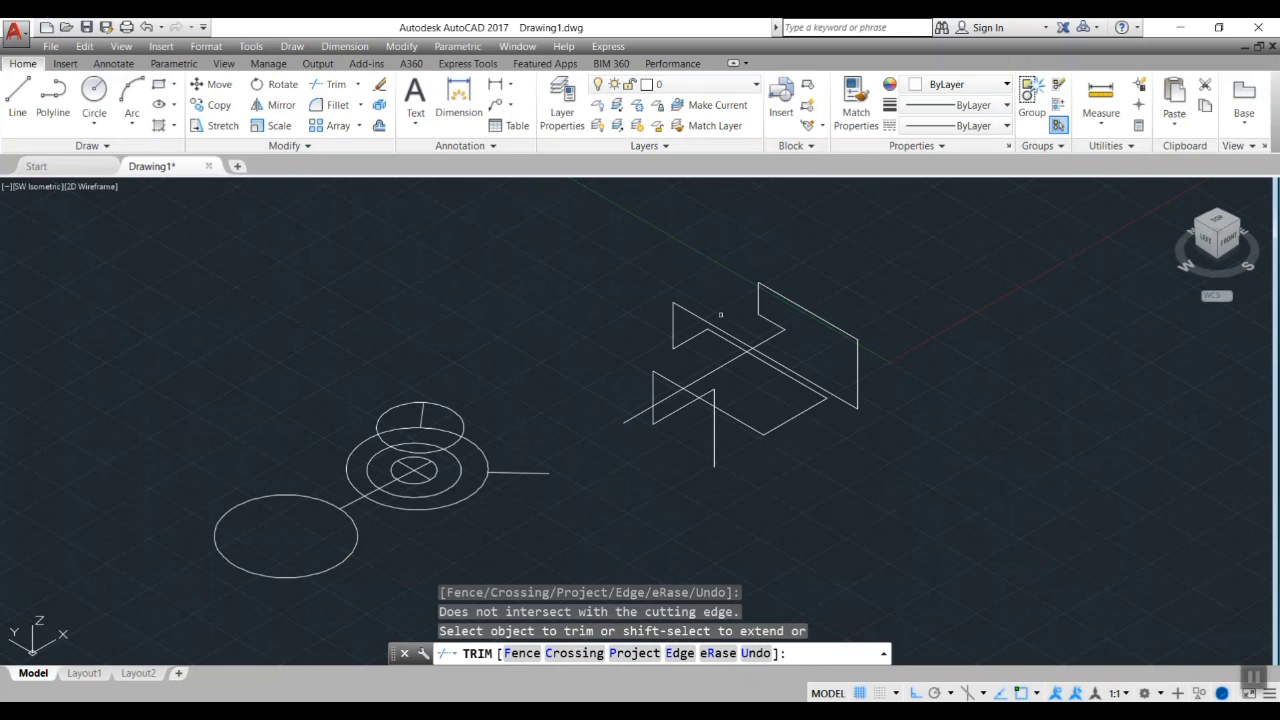
pyautogui.click(660, 374)
pyautogui.click(786, 362)
pyautogui.click(739, 341)
pyautogui.click(843, 340)
# - Switch to the Top view of the drawing and zoom on the stepped line shape
pyautogui.click(698, 399)
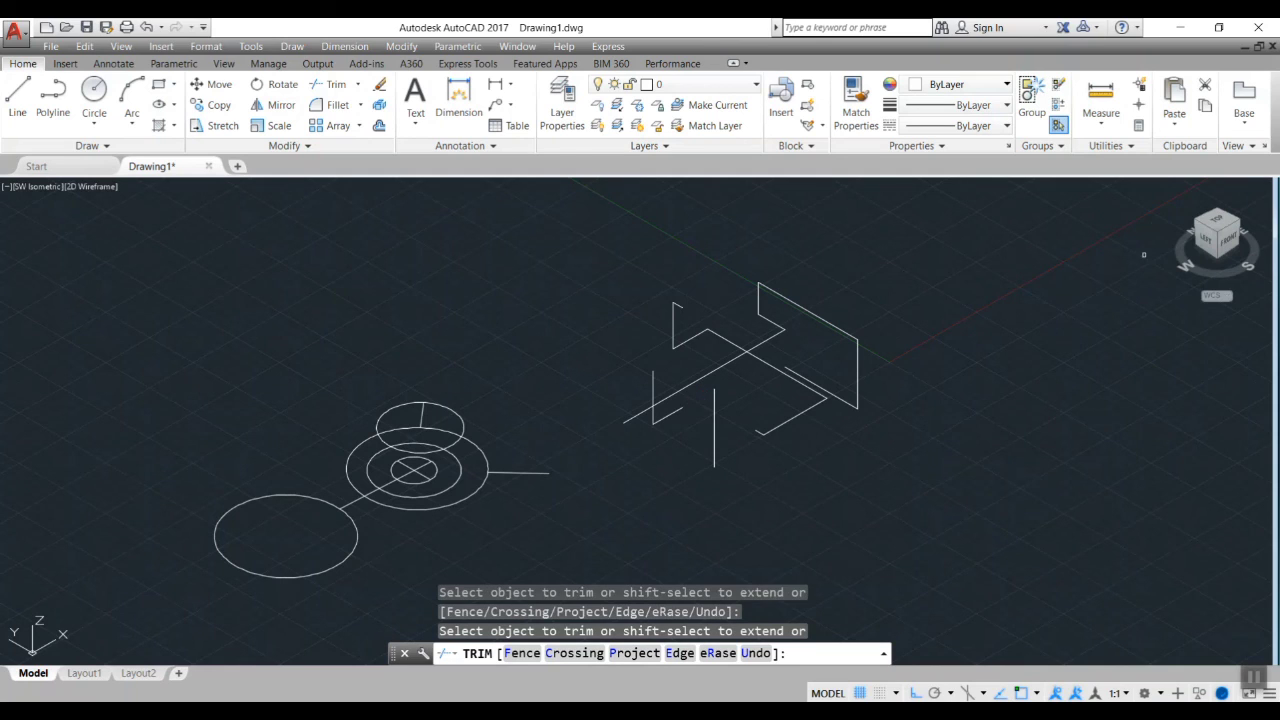
pyautogui.click(1219, 220)
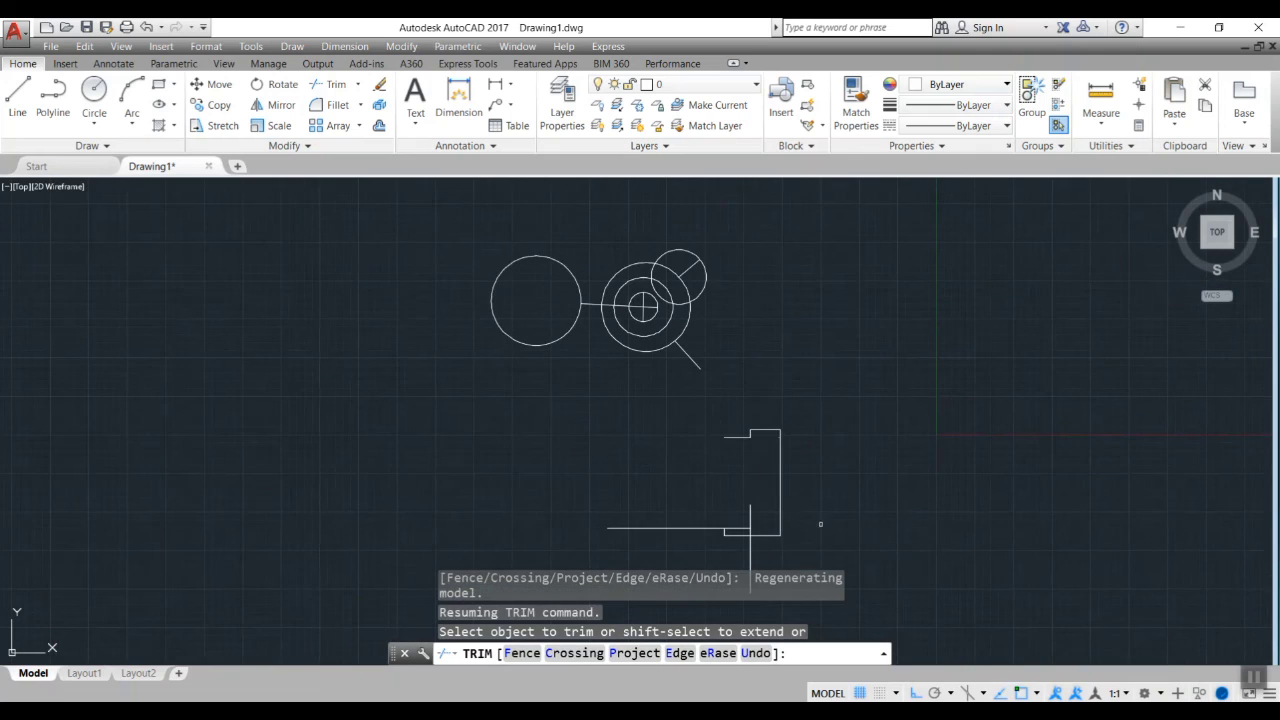
pyautogui.scroll(3, 744, 420)
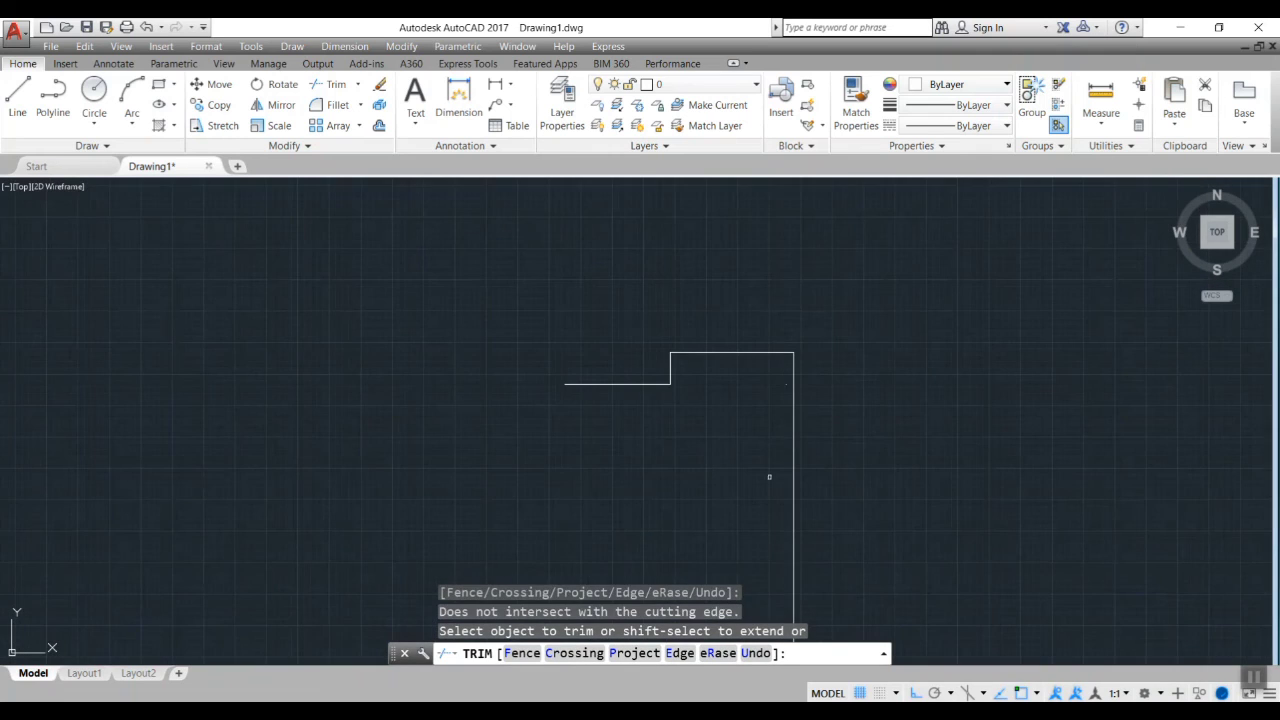
pyautogui.scroll(-2, 797, 374)
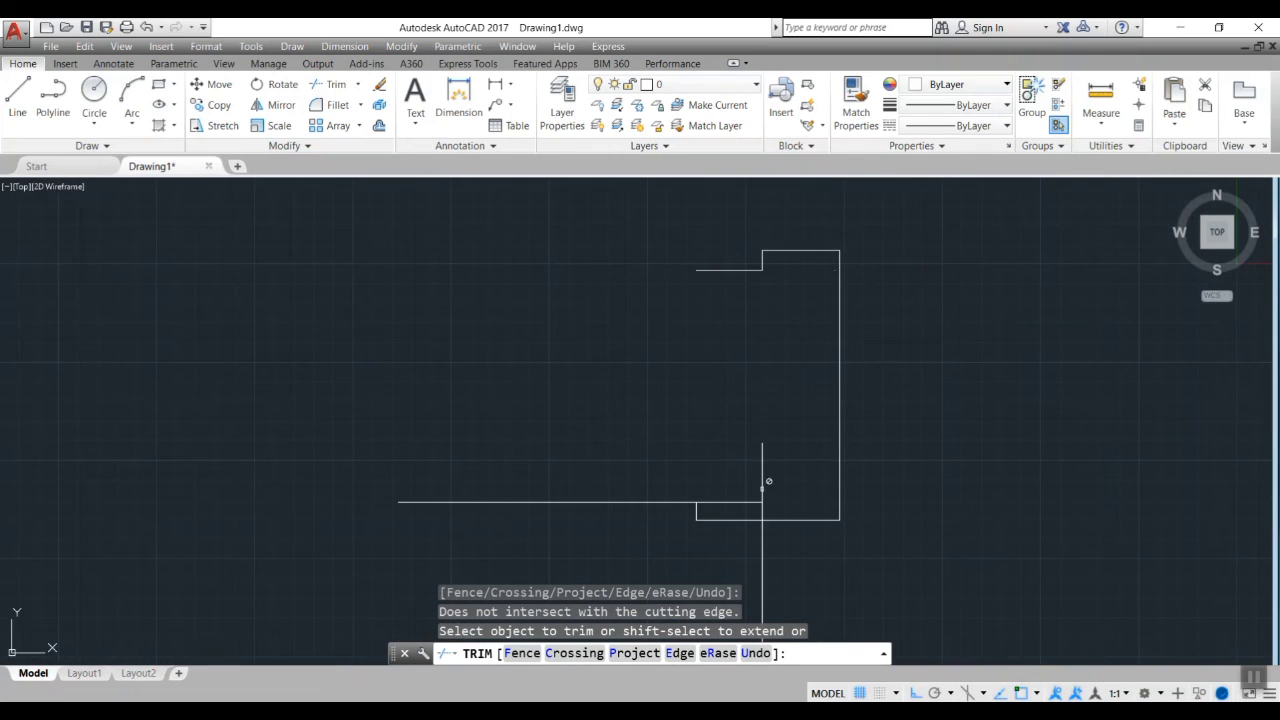
# - Trim the short bottom horizontal segment and the long horizontal line left of the vertical
pyautogui.click(702, 518)
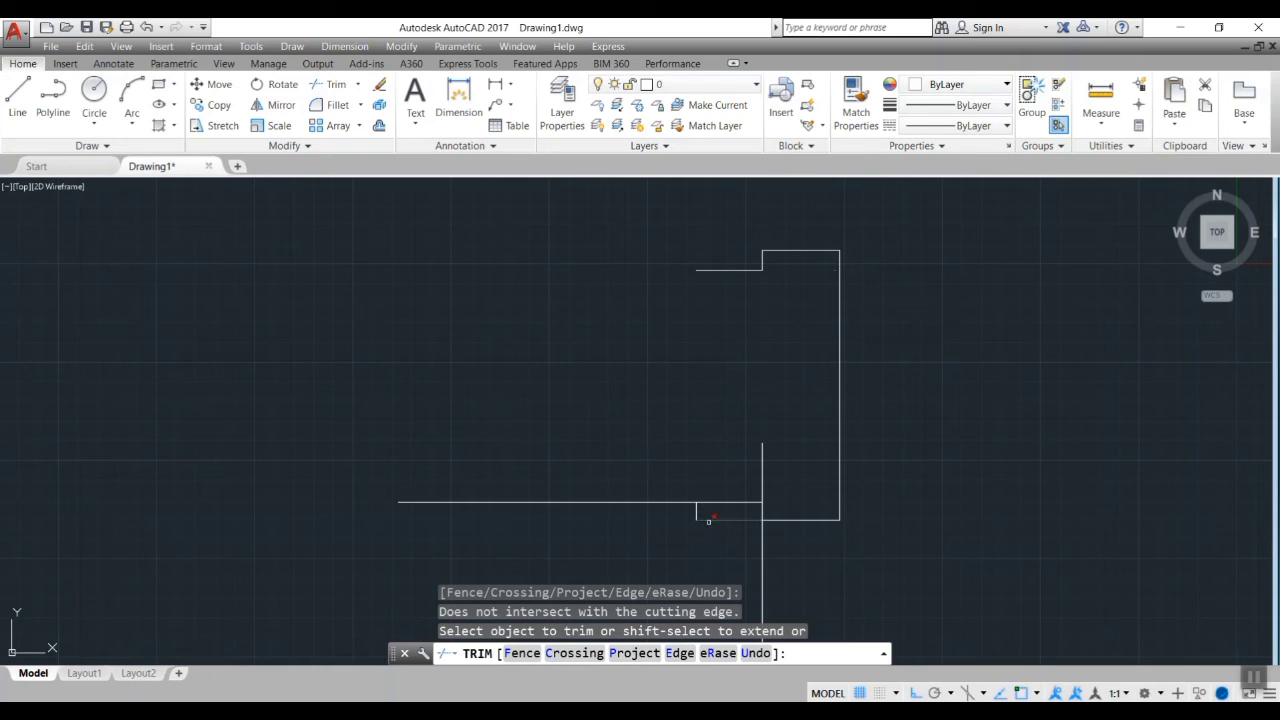
pyautogui.click(660, 503)
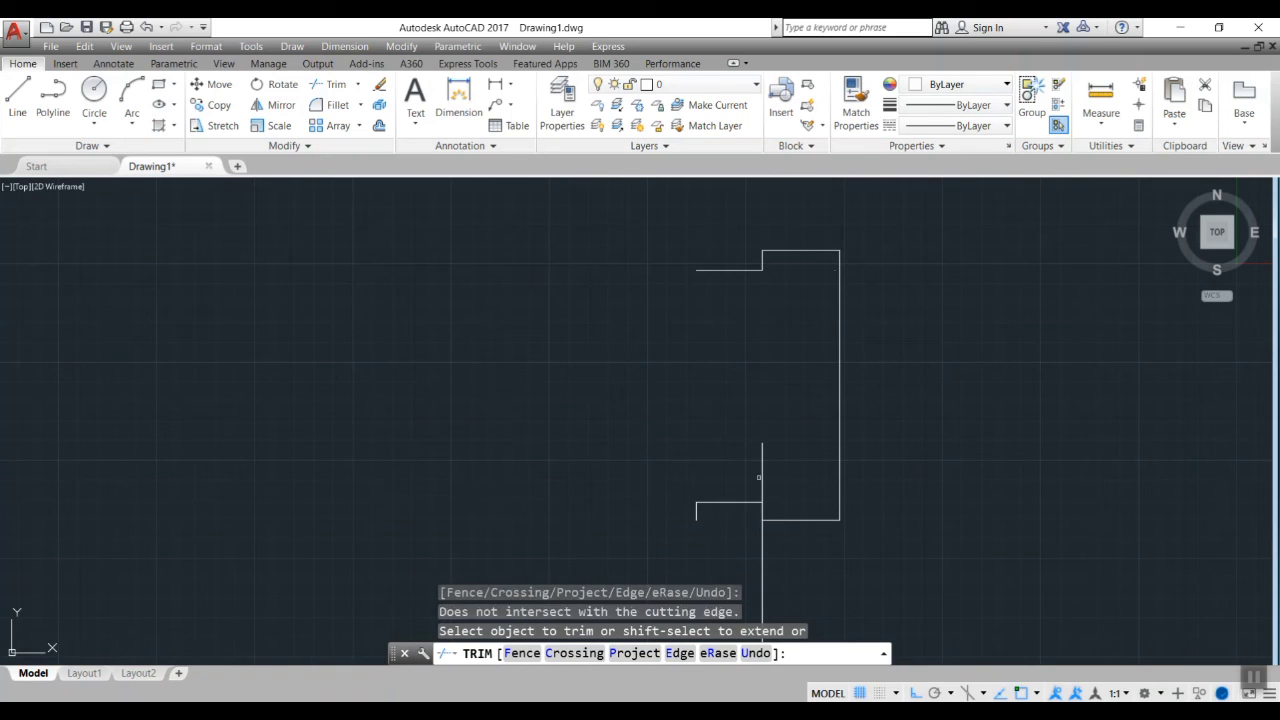
pyautogui.scroll(-2, 925, 483)
pyautogui.moveTo(970, 520); pyautogui.dragTo(808, 507, button='middle')
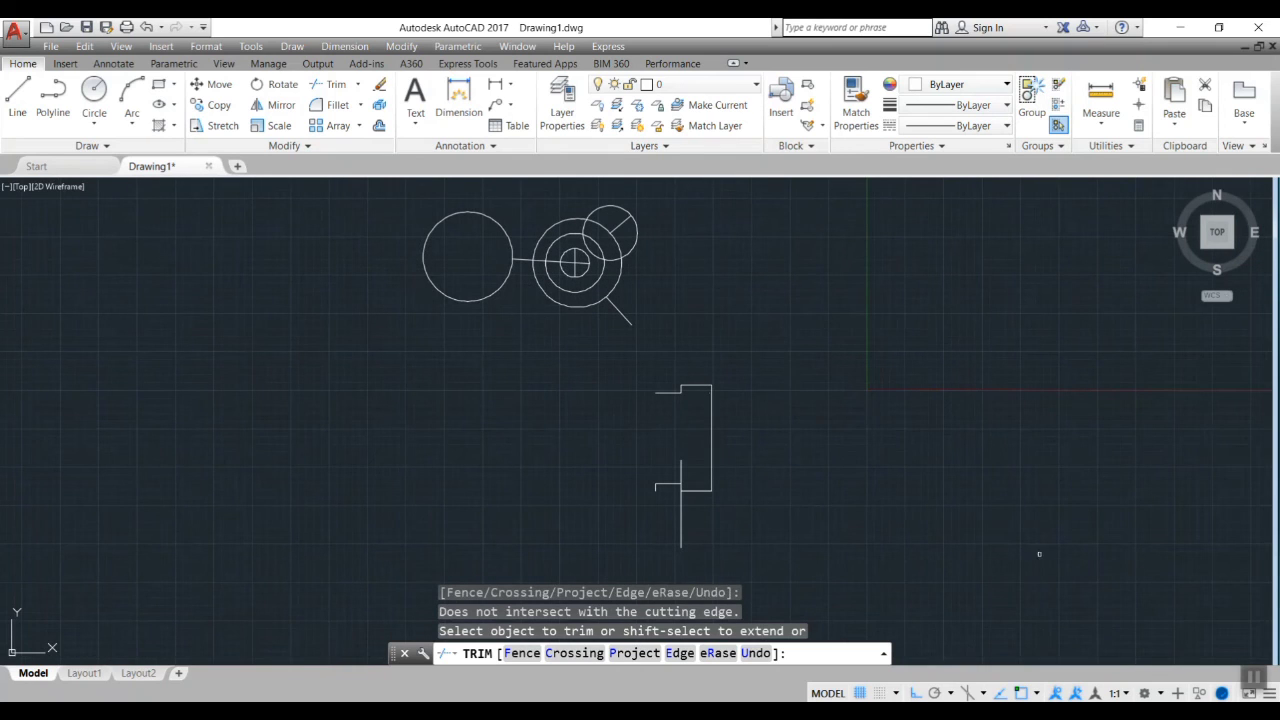
# - Orbit the model slightly, then snap back to SW Isometric to inspect the trimmed stub
pyautogui.keyDown('shift'); pyautogui.moveTo(1170, 330); pyautogui.dragTo(1150, 316, button='middle'); pyautogui.keyUp('shift')
pyautogui.click(1203, 246)
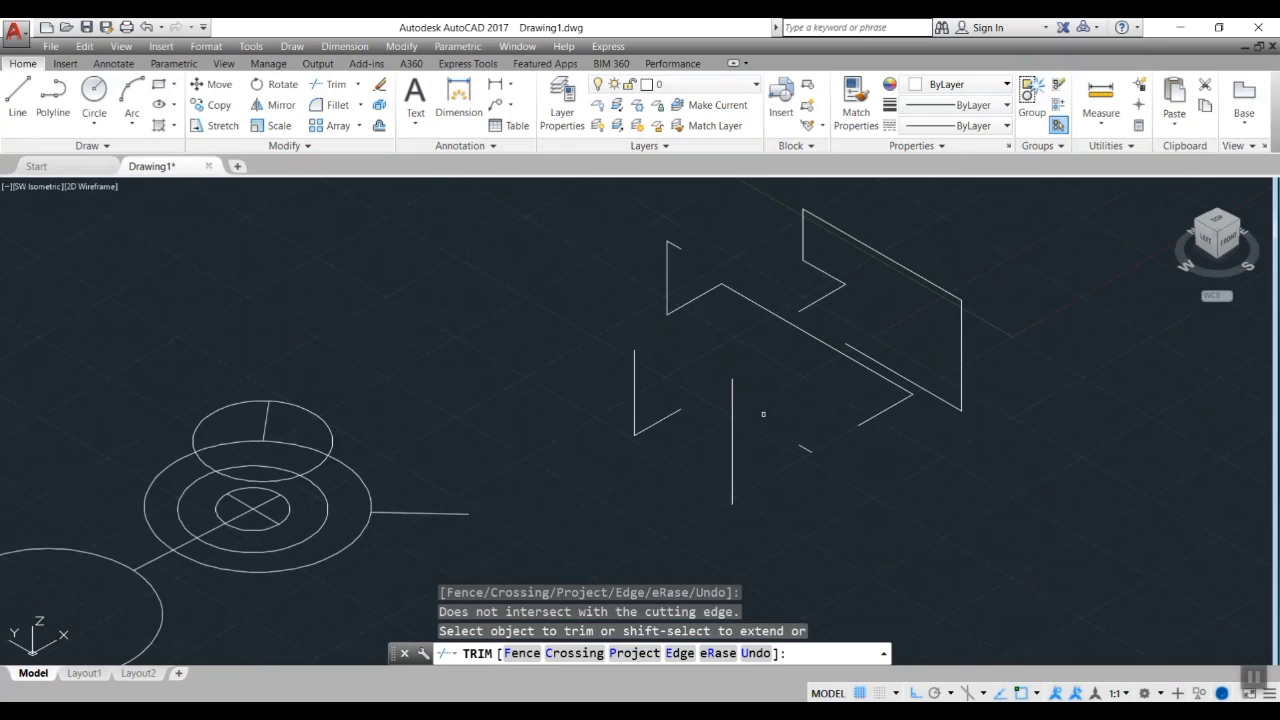